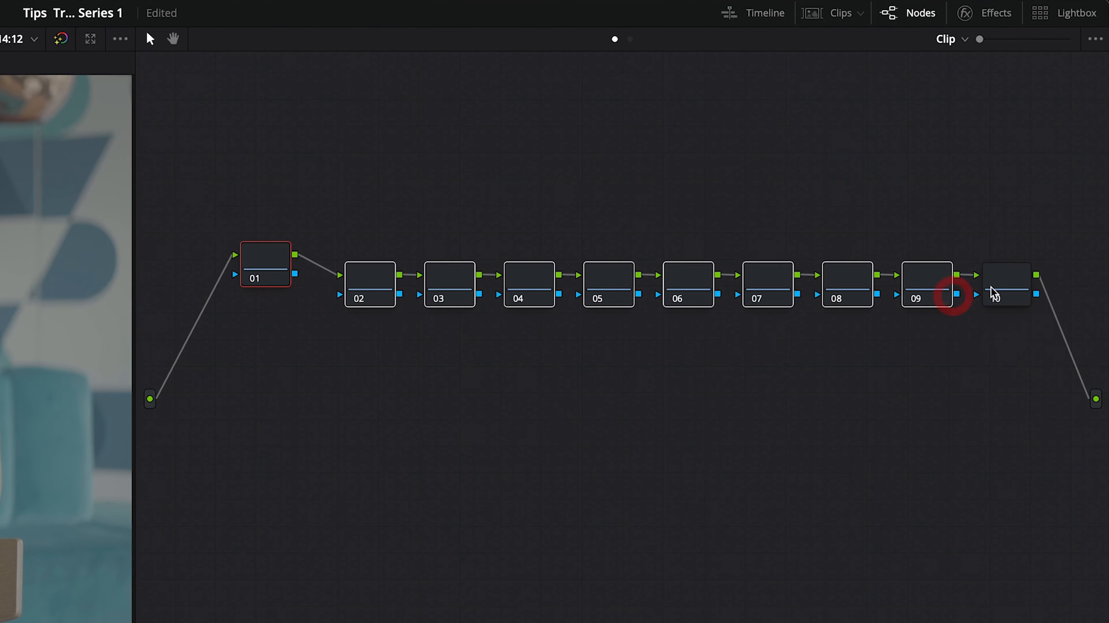
Move node 10 below the node chain, and label node 01 as IDT and node 10 as ODT
{"action": "left_click_drag", "start_coordinate": [993, 294], "coordinate": [970, 464]}
{"action": "left_click", "coordinate": [819, 356]}
{"action": "left_click", "coordinate": [258, 260]}
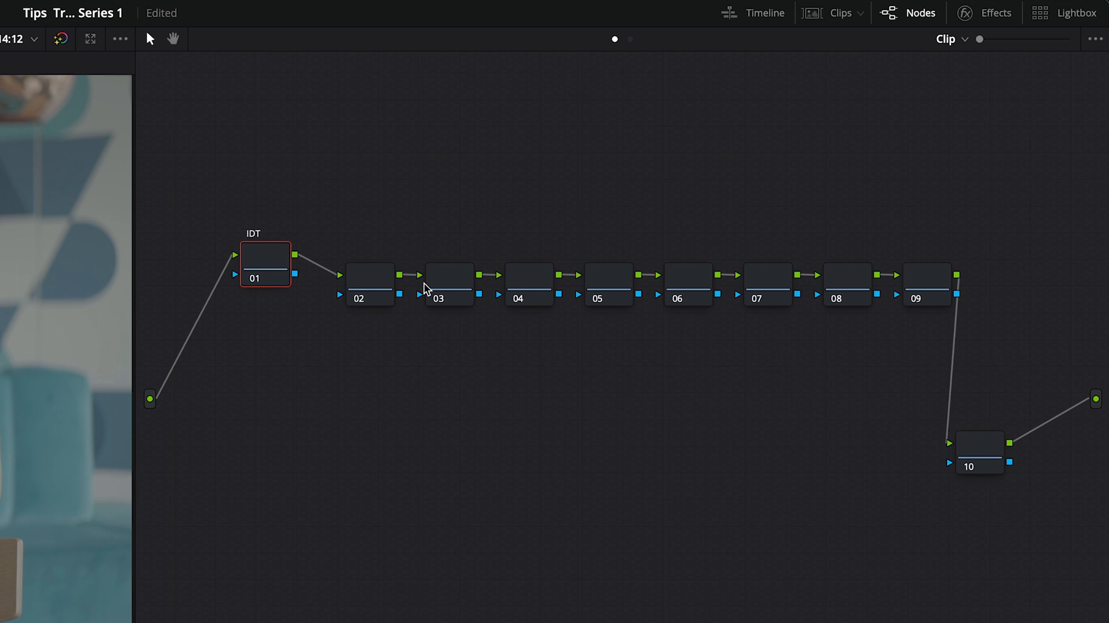
{"action": "left_click", "coordinate": [972, 449]}
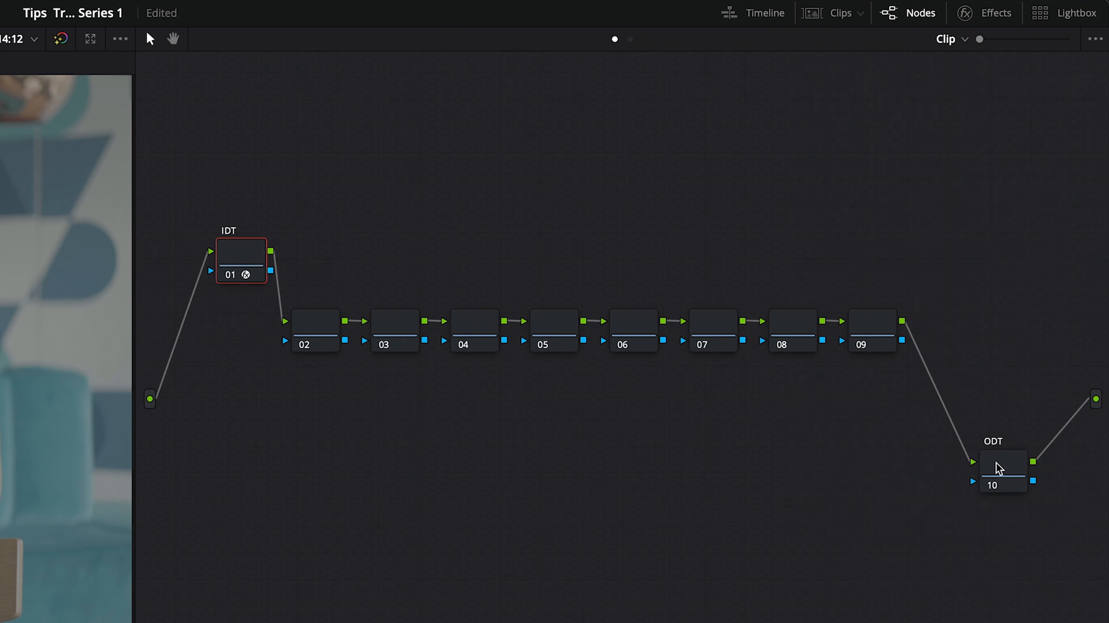
Add a Color Space Transform effect to the ODT node
{"action": "left_click_drag", "start_coordinate": [996, 462], "coordinate": [527, 461]}
{"action": "left_click", "coordinate": [993, 17]}
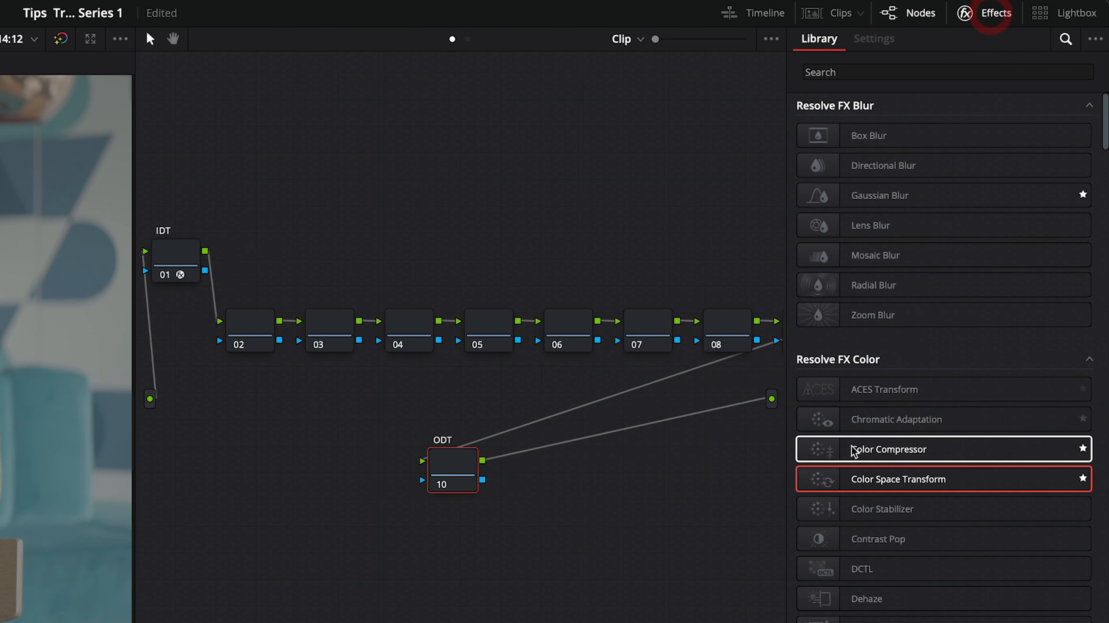
{"action": "left_click_drag", "start_coordinate": [878, 482], "coordinate": [458, 478]}
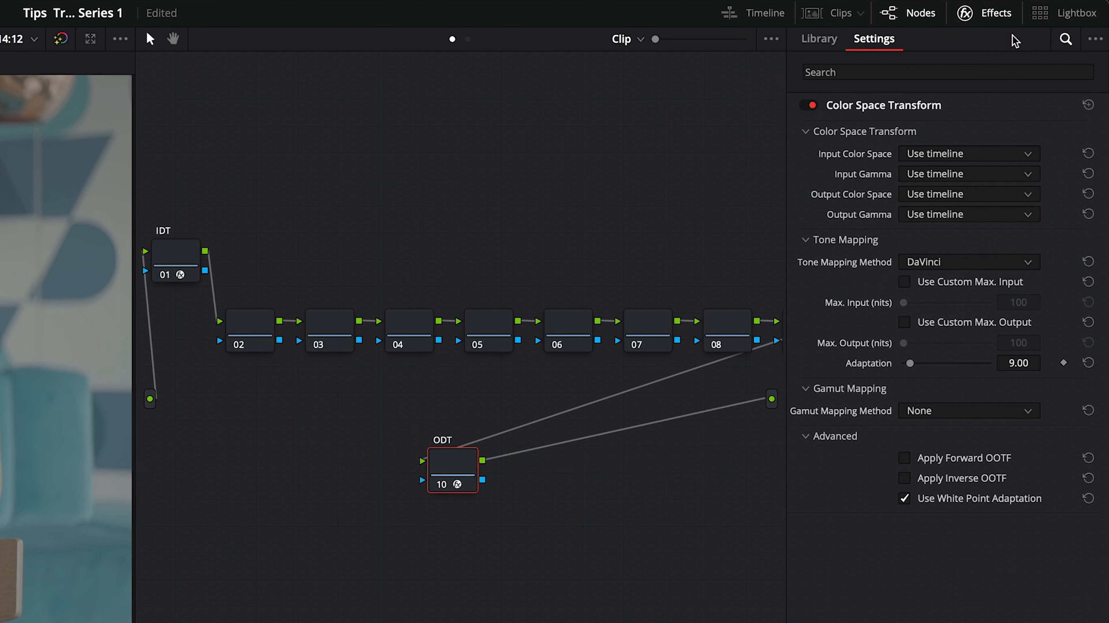
{"action": "left_click", "coordinate": [977, 20]}
{"action": "left_click_drag", "start_coordinate": [529, 475], "coordinate": [971, 435]}
Set the IDT node's Color Space Transform input color space to Sony S-Gamut3.Cine and input gamma to Sony S-Log3
{"action": "left_click", "coordinate": [253, 257]}
{"action": "left_click", "coordinate": [984, 15]}
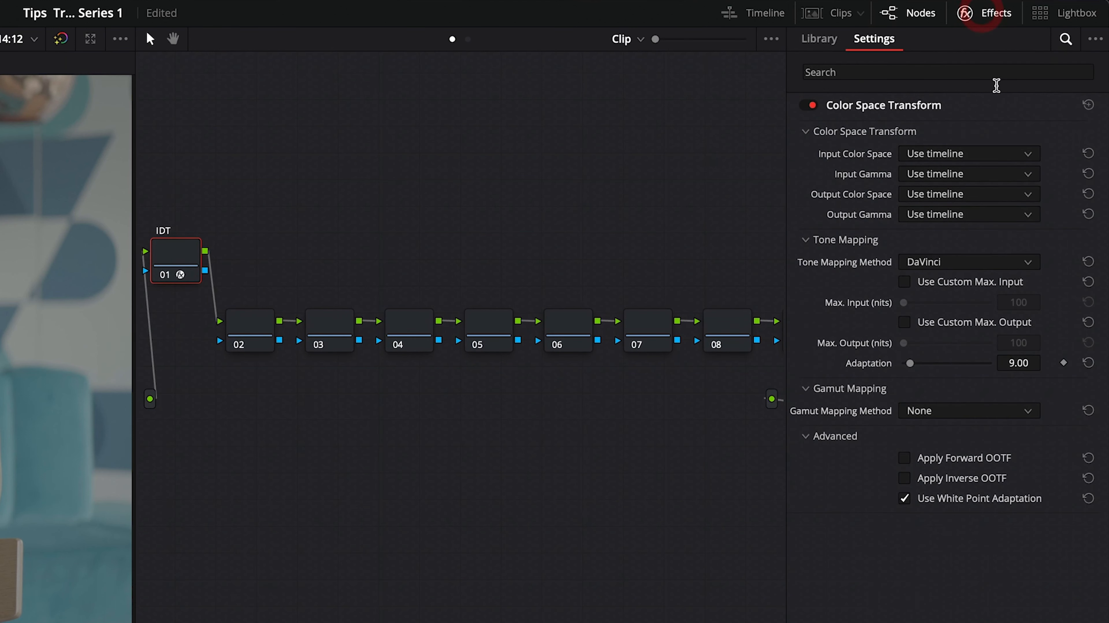
{"action": "left_click", "coordinate": [965, 154]}
{"action": "scroll", "coordinate": [977, 283], "scroll_direction": "down", "scroll_amount": 10}
{"action": "left_click", "coordinate": [984, 282]}
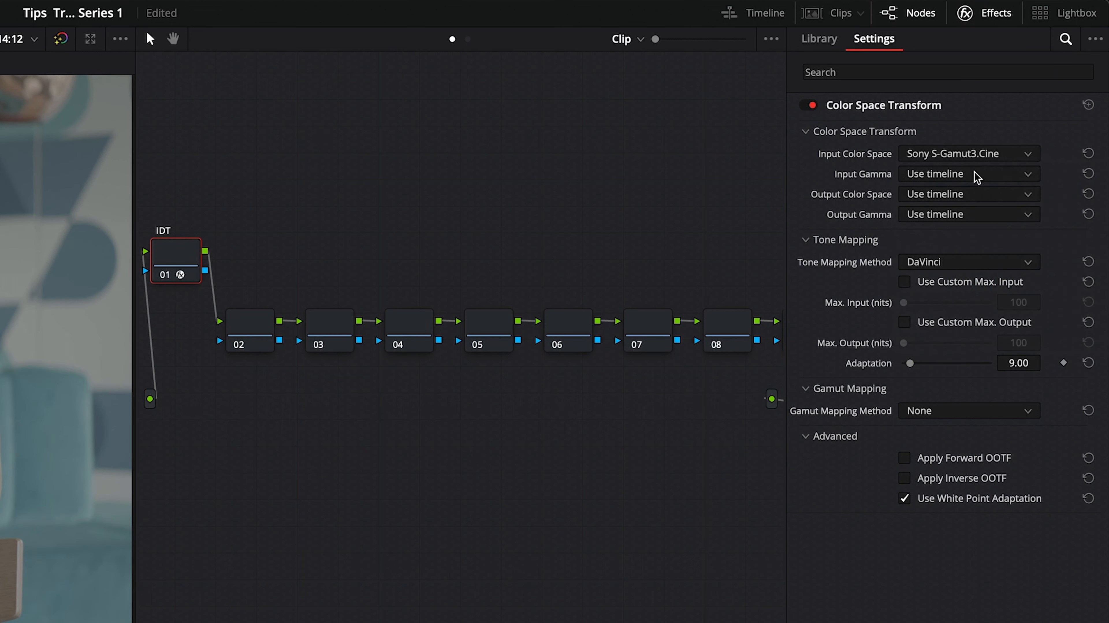
{"action": "left_click", "coordinate": [969, 175]}
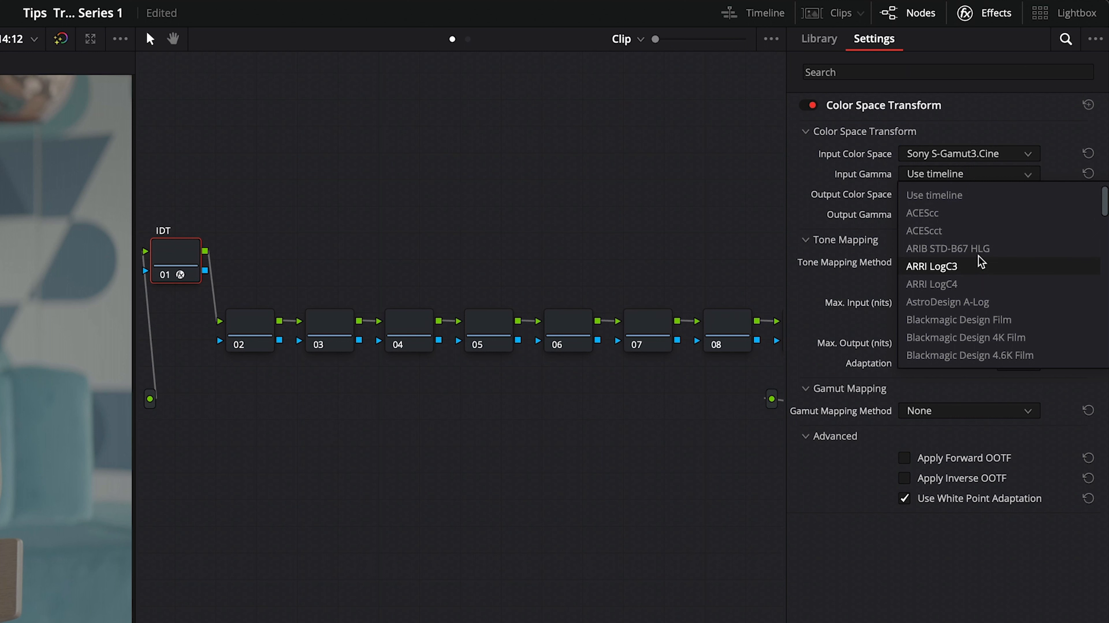
{"action": "scroll", "coordinate": [978, 255], "scroll_direction": "down", "scroll_amount": 10}
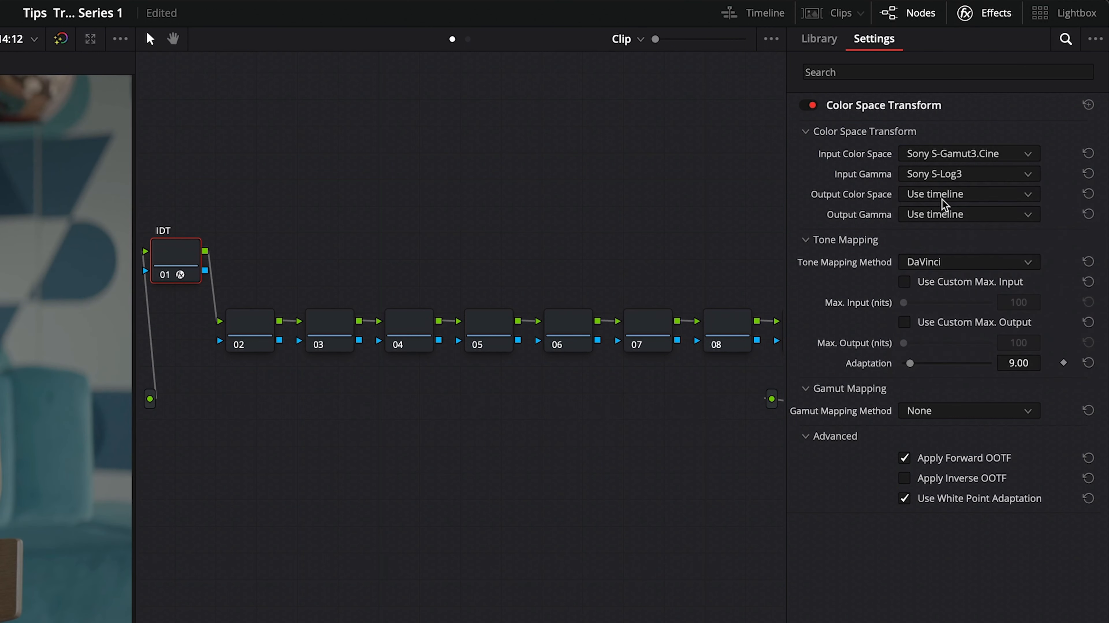
Set the IDT transform's output color space to DaVinci Wide Gamut and output gamma to DaVinci Intermediate
{"action": "left_click", "coordinate": [942, 200]}
{"action": "scroll", "coordinate": [959, 297], "scroll_direction": "down", "scroll_amount": 10}
{"action": "left_click", "coordinate": [1014, 321]}
{"action": "left_click", "coordinate": [942, 214]}
{"action": "scroll", "coordinate": [987, 324], "scroll_direction": "down", "scroll_amount": 5}
{"action": "scroll", "coordinate": [986, 323], "scroll_direction": "down", "scroll_amount": 3}
{"action": "left_click", "coordinate": [982, 278]}
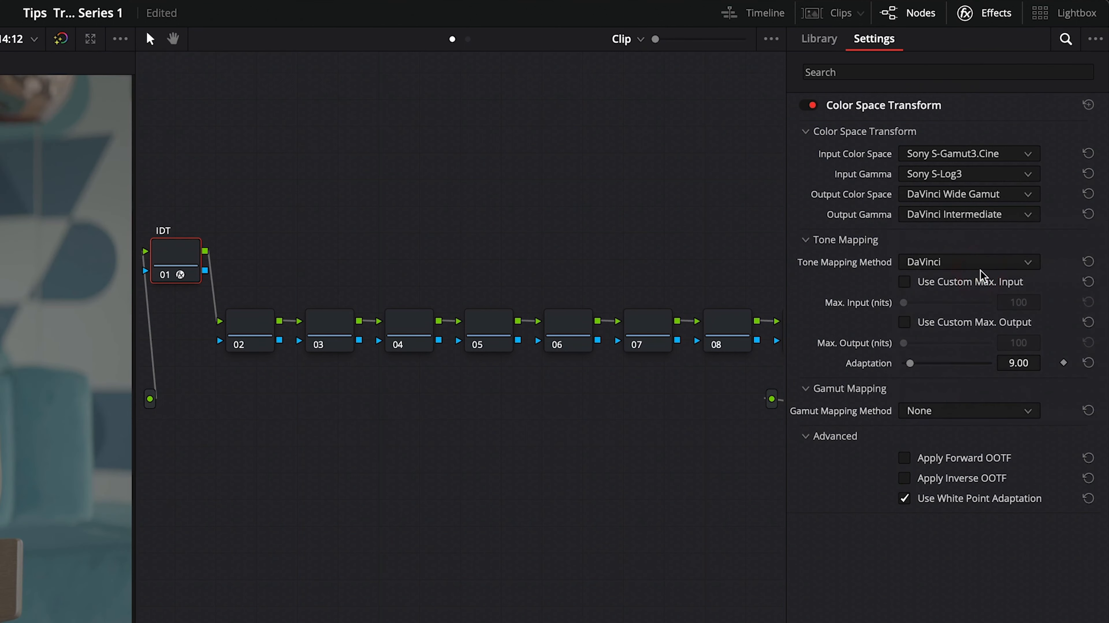
{"action": "left_click", "coordinate": [964, 13]}
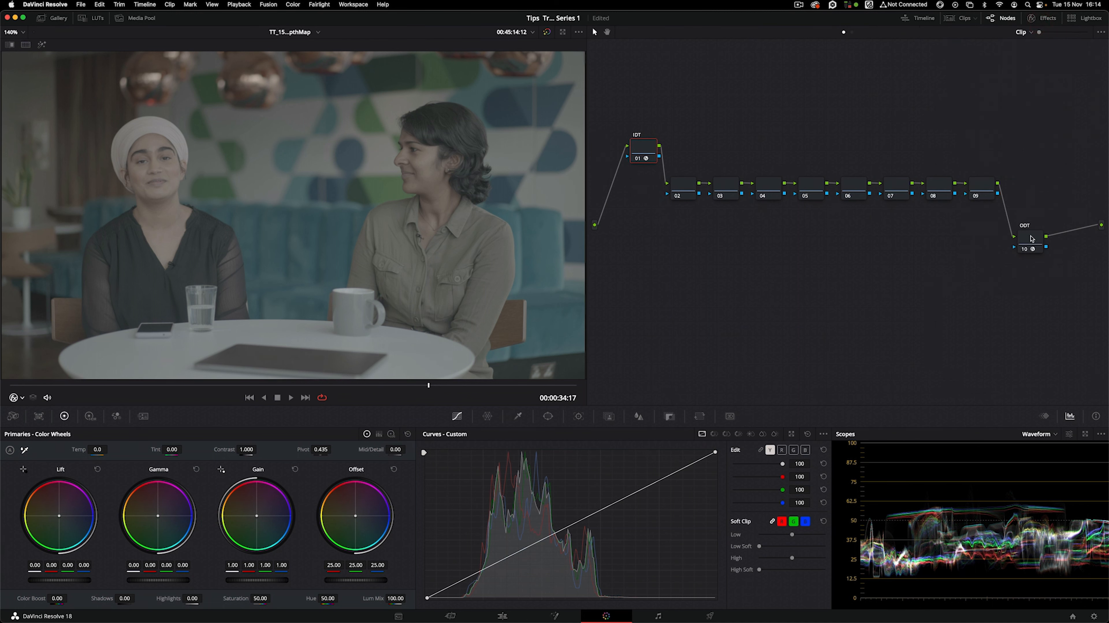
Set the ODT node's Color Space Transform input color space to DaVinci Wide Gamut and input gamma to DaVinci Intermediate
{"action": "left_click_drag", "start_coordinate": [1031, 238], "coordinate": [890, 298]}
{"action": "left_click", "coordinate": [1049, 18]}
{"action": "left_click", "coordinate": [1032, 93]}
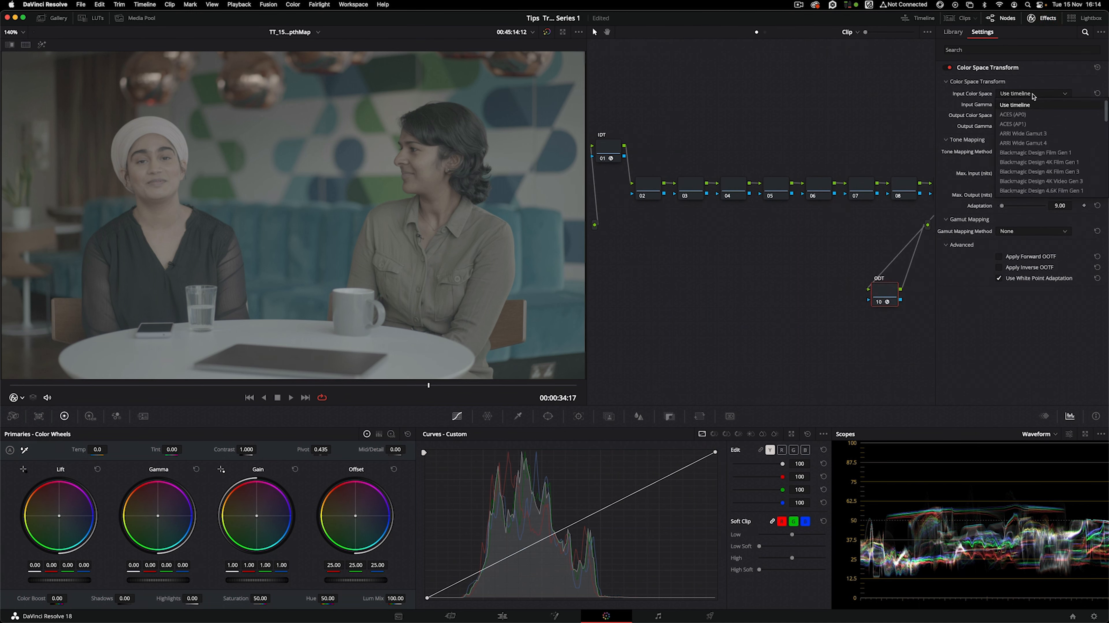
{"action": "scroll", "coordinate": [979, 305], "scroll_direction": "down", "scroll_amount": 5}
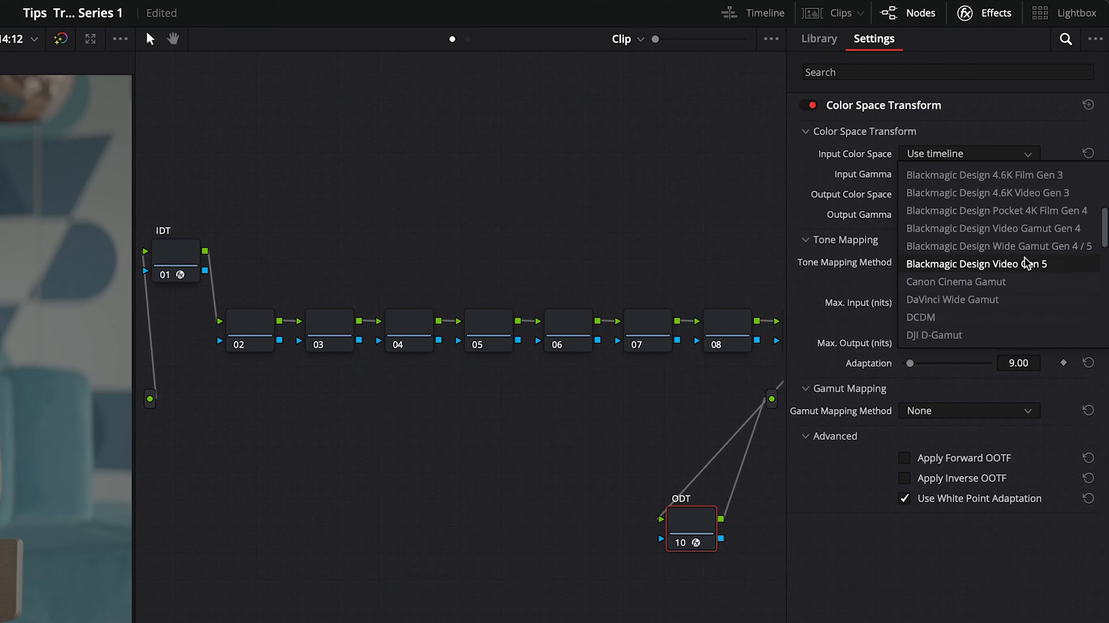
{"action": "left_click", "coordinate": [1013, 308]}
{"action": "left_click", "coordinate": [969, 173]}
{"action": "scroll", "coordinate": [983, 295], "scroll_direction": "down", "scroll_amount": 5}
{"action": "left_click", "coordinate": [992, 292]}
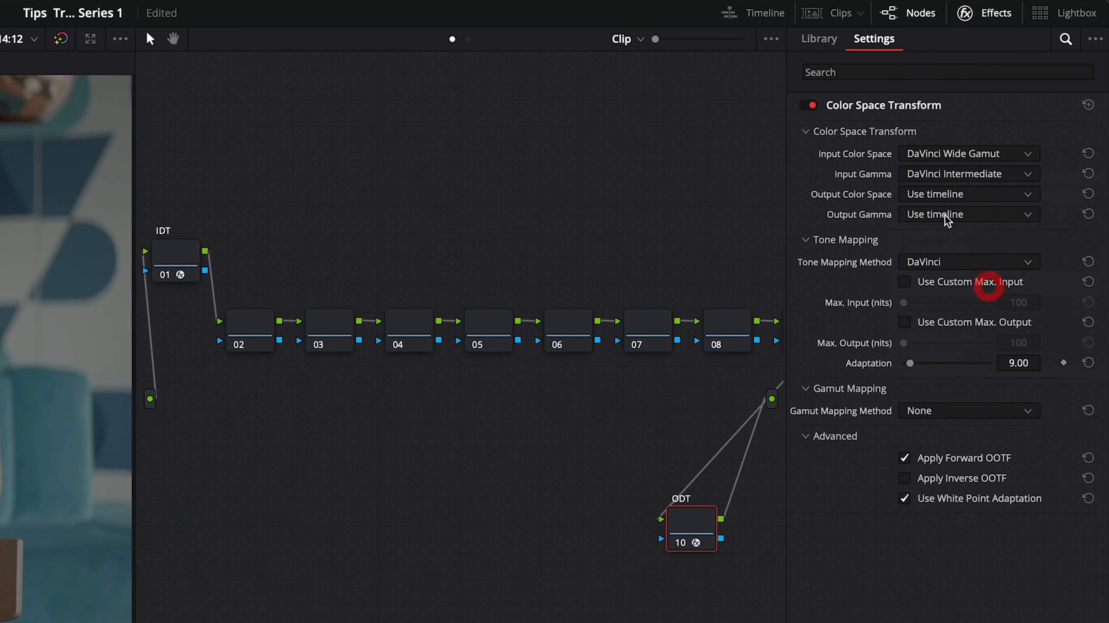
Set the ODT transform's output color space to Rec.709 and output gamma to Gamma 2.4
{"action": "left_click", "coordinate": [967, 194]}
{"action": "scroll", "coordinate": [970, 301], "scroll_direction": "down", "scroll_amount": 10}
{"action": "scroll", "coordinate": [969, 301], "scroll_direction": "up", "scroll_amount": 3}
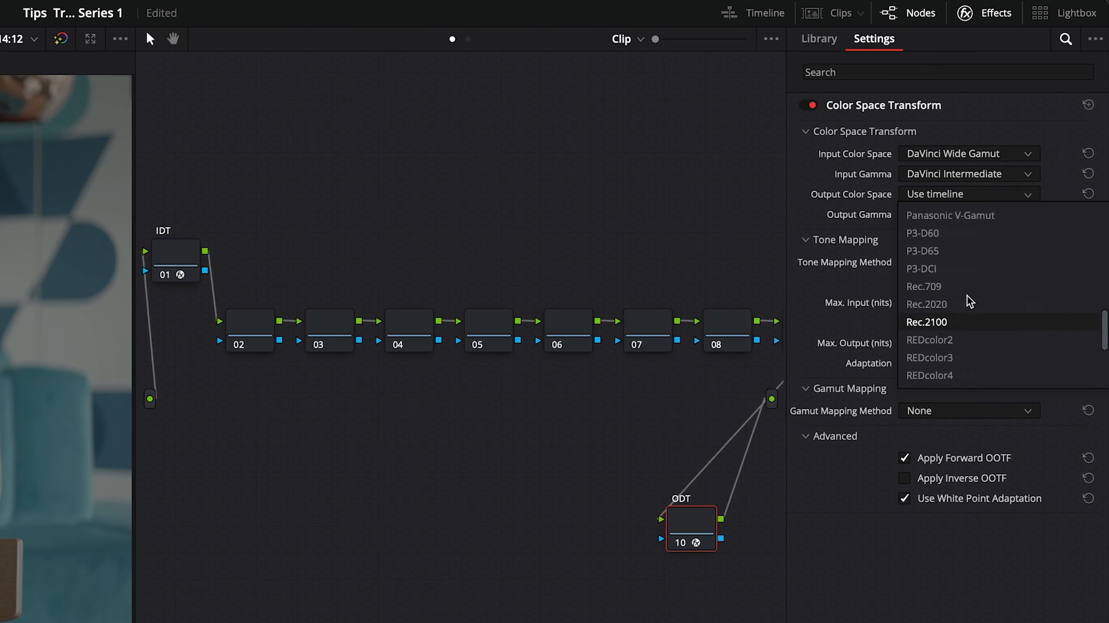
{"action": "left_click", "coordinate": [971, 318]}
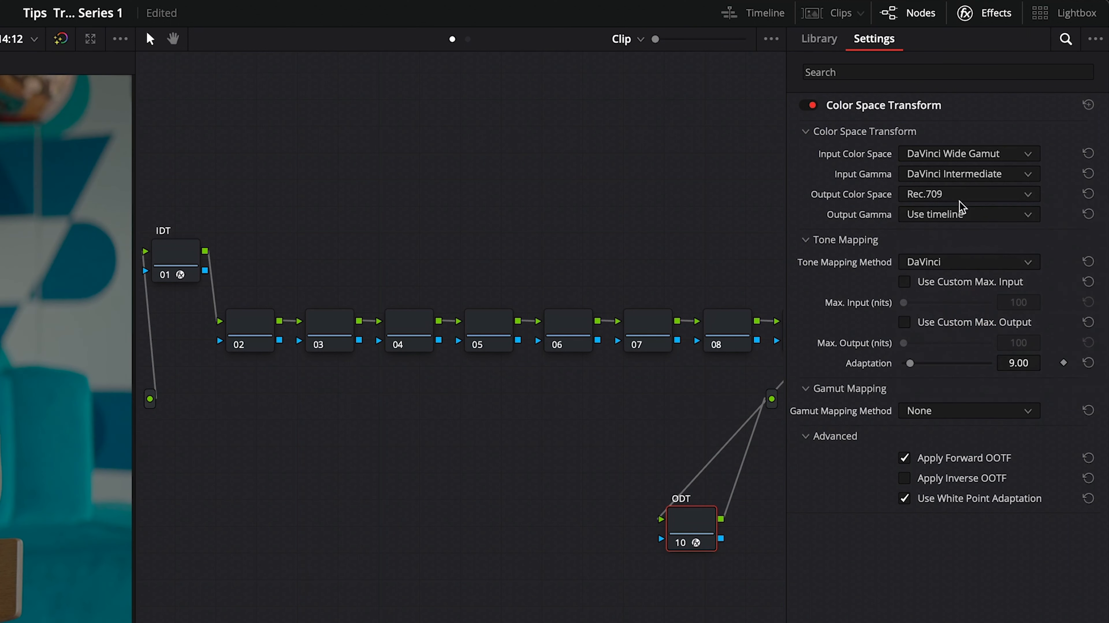
{"action": "left_click", "coordinate": [963, 212]}
{"action": "scroll", "coordinate": [1008, 368], "scroll_direction": "down", "scroll_amount": 3}
{"action": "left_click", "coordinate": [961, 349]}
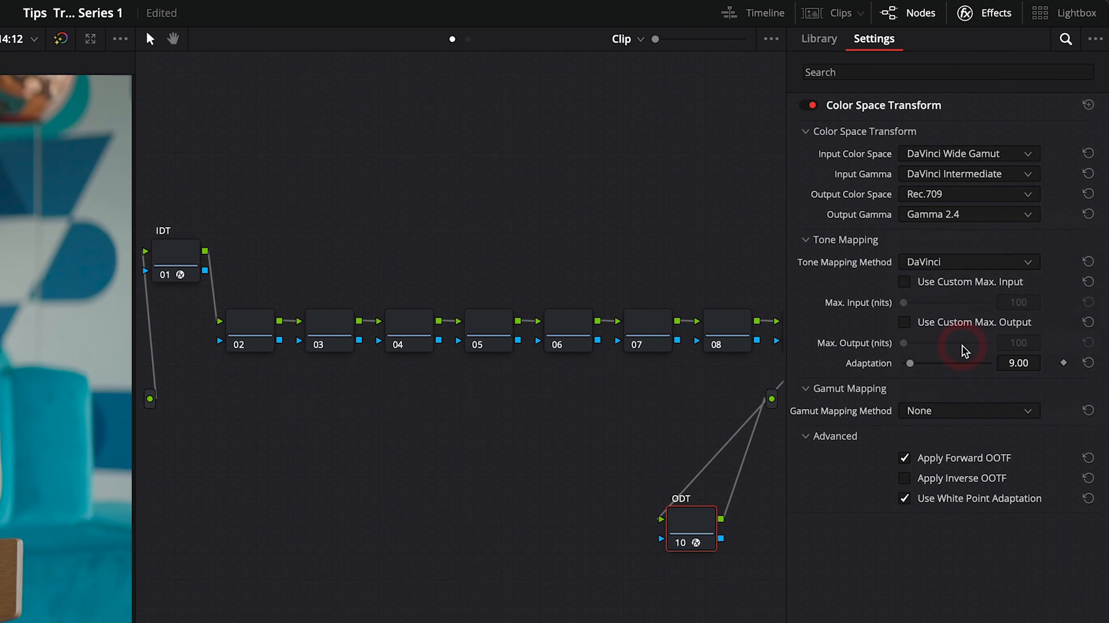
{"action": "left_click", "coordinate": [994, 18]}
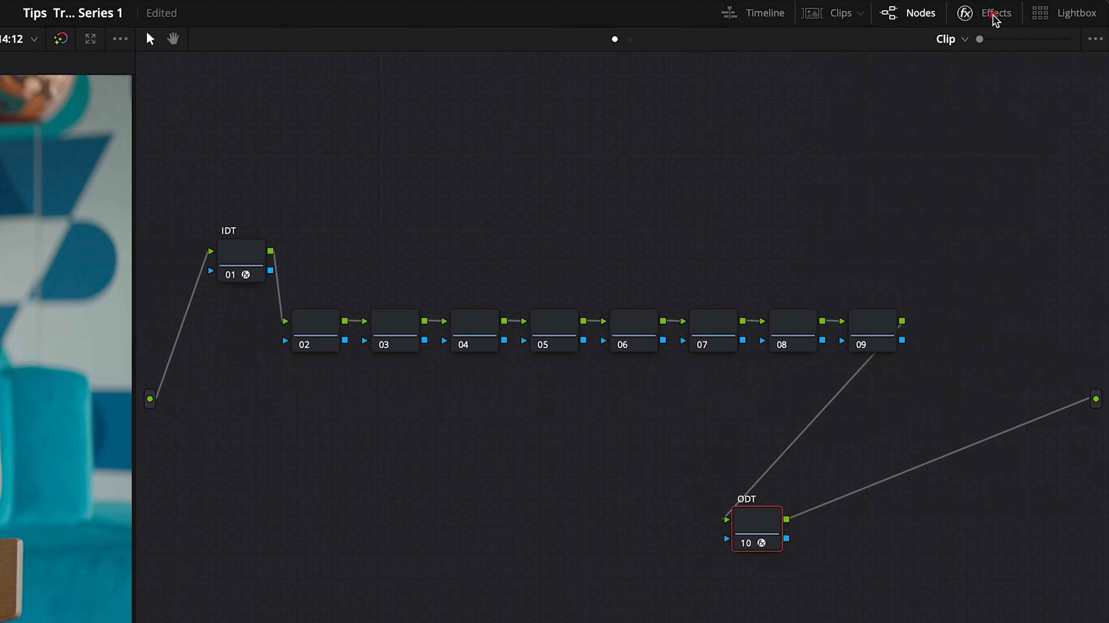
Reposition the ODT node below the end of the chain near the output, and raise the IDT node slightly
{"action": "left_click_drag", "start_coordinate": [785, 523], "coordinate": [950, 471]}
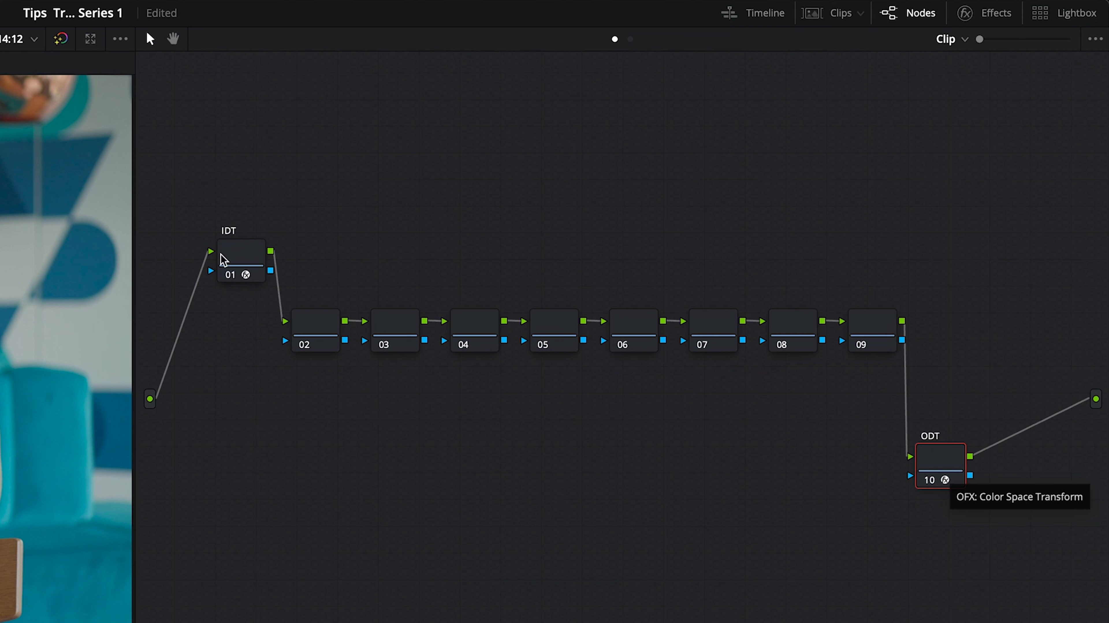
{"action": "mouse_move", "coordinate": [238, 253]}
{"action": "left_mouse_down"}
{"action": "mouse_move", "coordinate": [220, 239]}
{"action": "mouse_move", "coordinate": [230, 240]}
{"action": "left_mouse_up"}
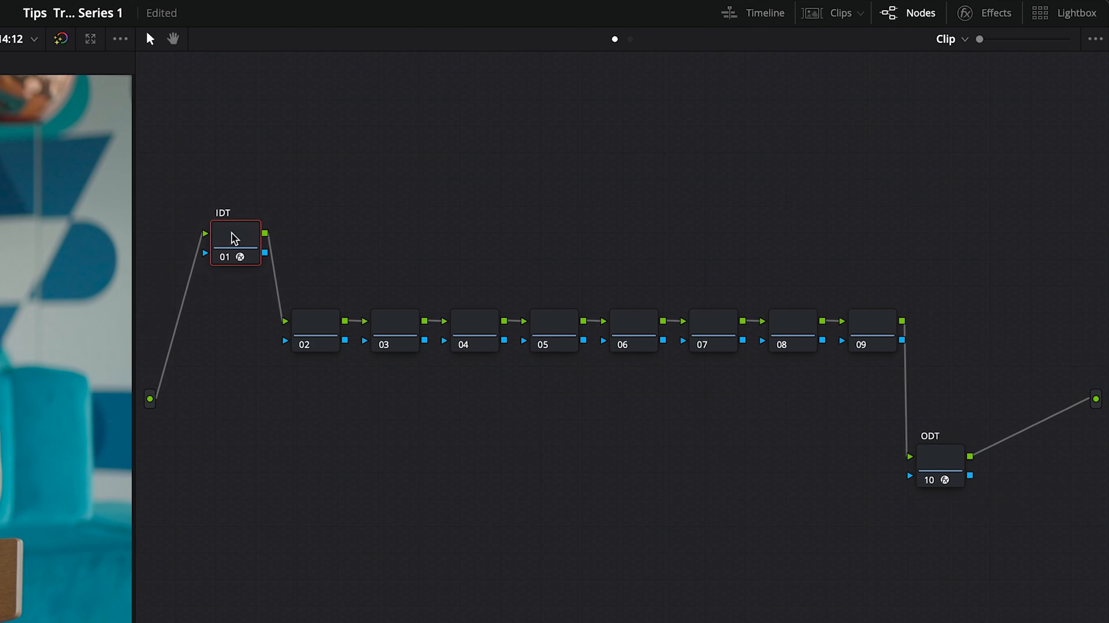
{"action": "left_click_drag", "start_coordinate": [942, 475], "coordinate": [985, 470]}
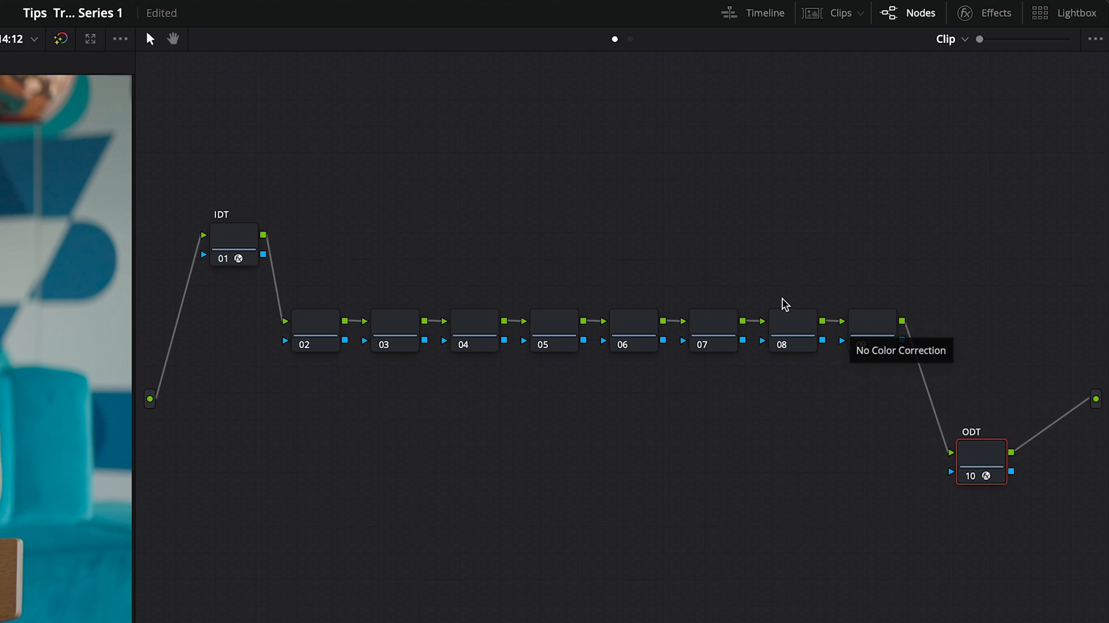
Review the ODT node's Color Space Transform settings and its place in the node chain
{"action": "left_click", "coordinate": [996, 14]}
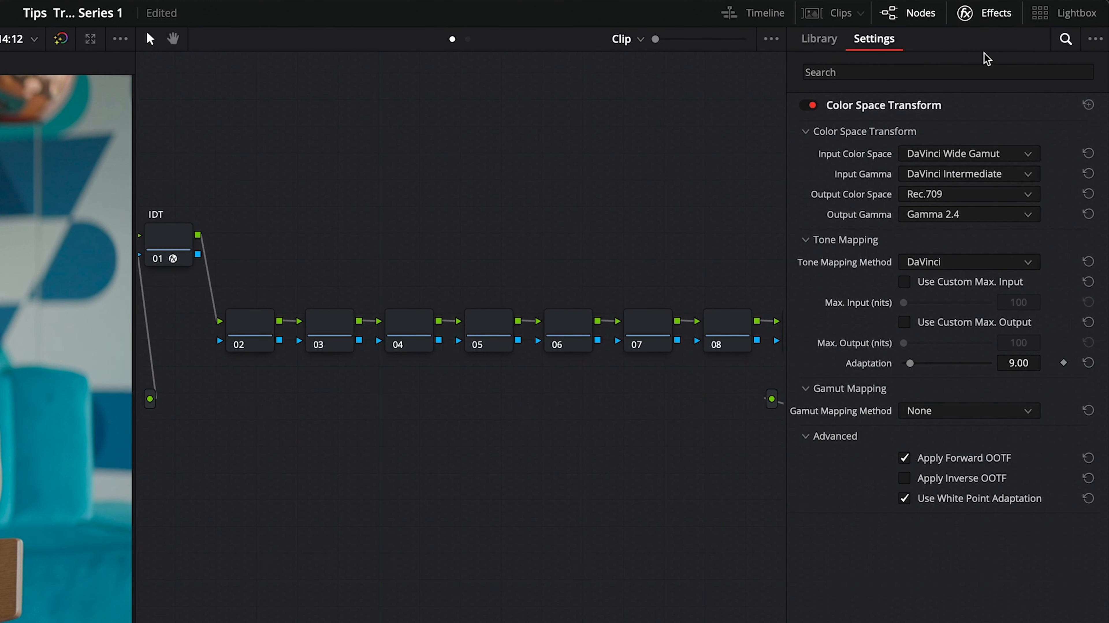
{"action": "left_click", "coordinate": [986, 18]}
{"action": "left_click_drag", "start_coordinate": [301, 288], "coordinate": [996, 391]}
{"action": "left_click_drag", "start_coordinate": [965, 469], "coordinate": [976, 466]}
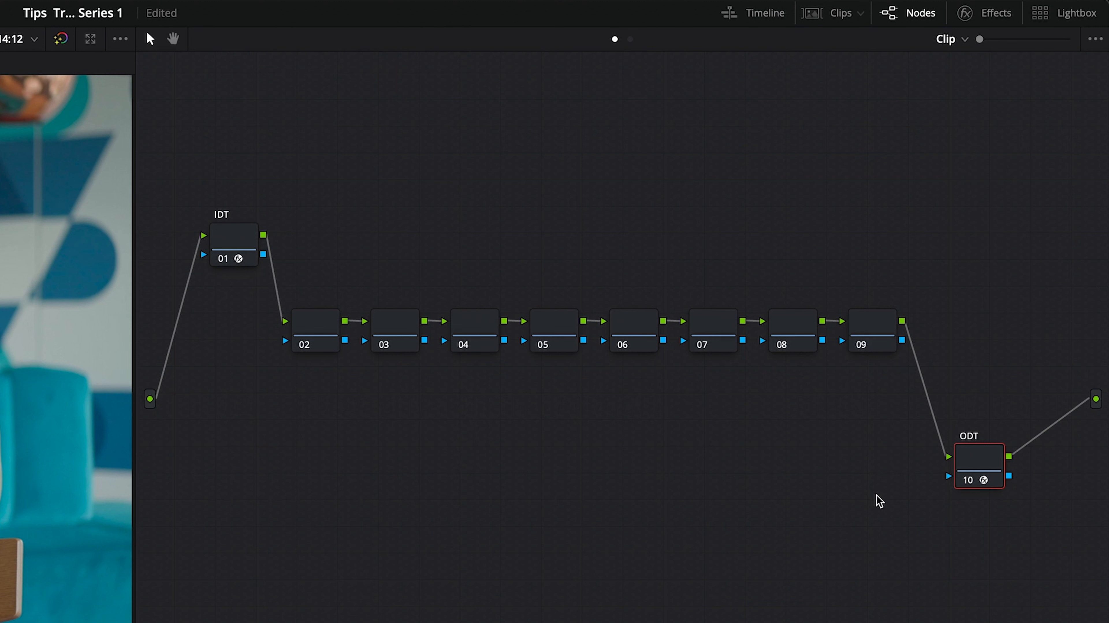
{"action": "left_click_drag", "start_coordinate": [975, 465], "coordinate": [976, 472]}
Move nodes 08 and 09 to a lower row and raise the ODT node beside the graph output
{"action": "left_click_drag", "start_coordinate": [716, 169], "coordinate": [980, 191]}
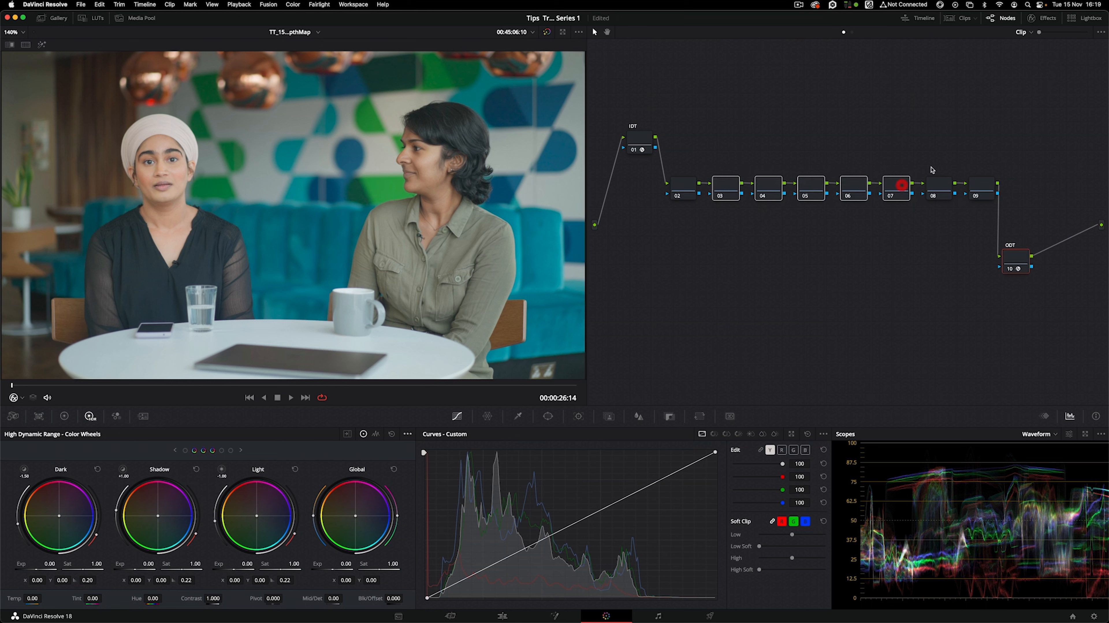
{"action": "left_click_drag", "start_coordinate": [987, 187], "coordinate": [977, 291]}
{"action": "left_click_drag", "start_coordinate": [1018, 259], "coordinate": [1049, 230]}
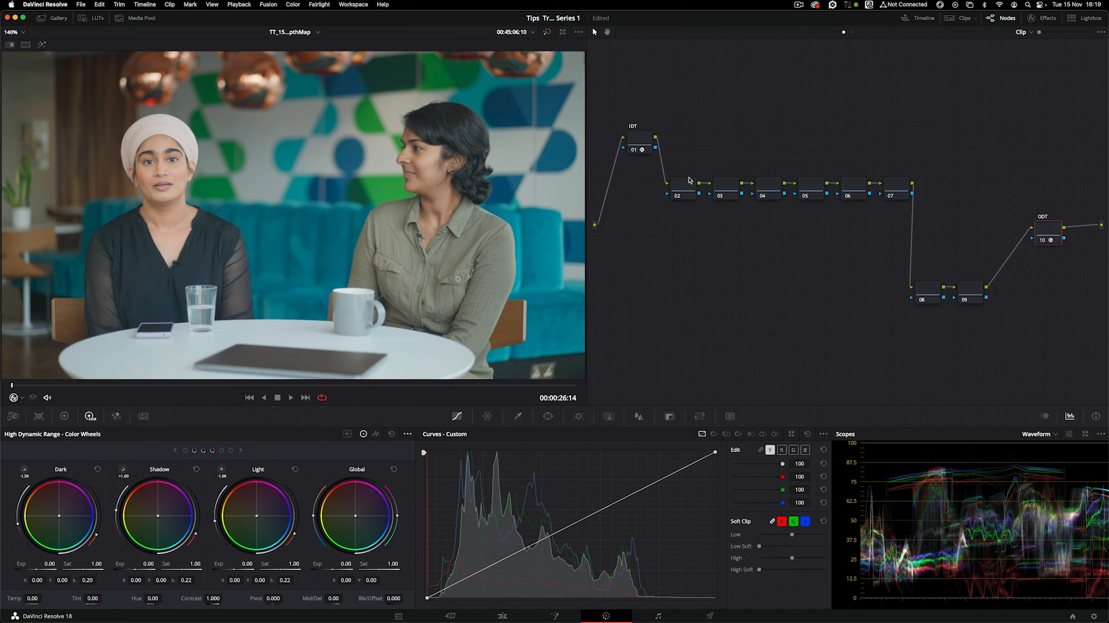
Move nodes 03 to 07 down into a middle row and place node 02 next to the IDT node
{"action": "left_click_drag", "start_coordinate": [775, 174], "coordinate": [898, 227]}
{"action": "left_click", "coordinate": [771, 180]}
{"action": "left_click_drag", "start_coordinate": [682, 189], "coordinate": [680, 165]}
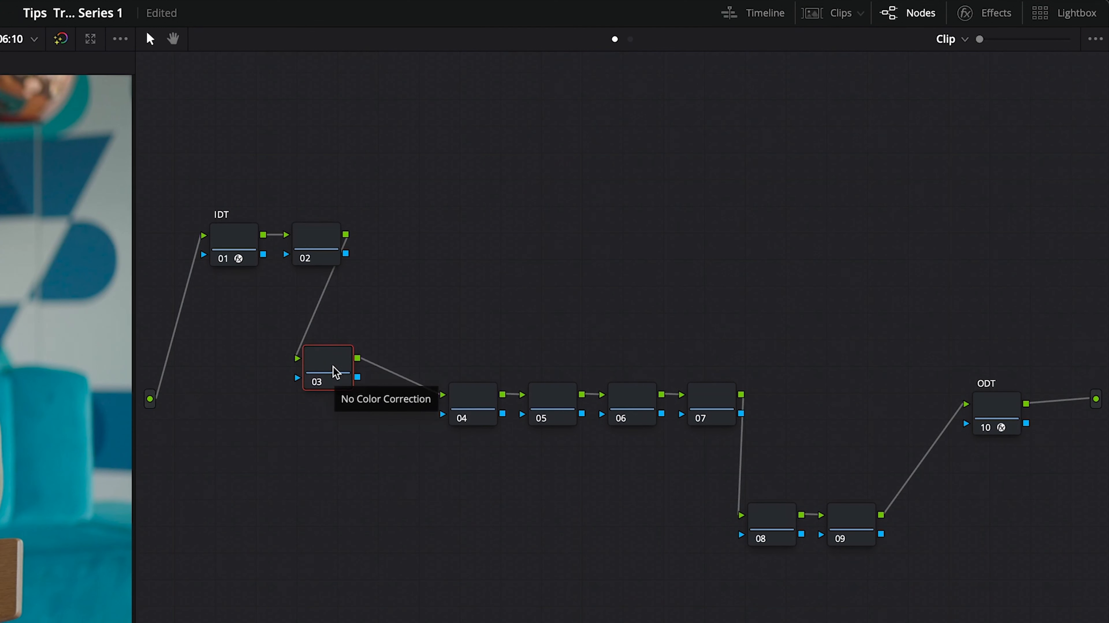
Label node 03 as BALANCE
{"action": "key", "text": "F2"}
{"action": "type", "text": "BALANCE"}
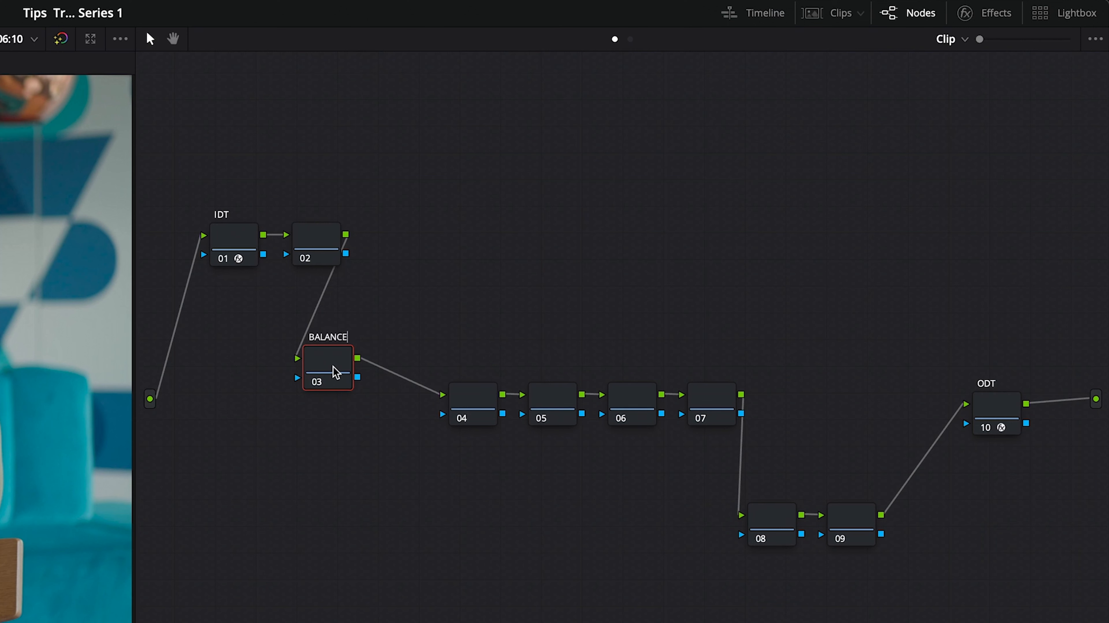
{"action": "key", "text": "Return"}
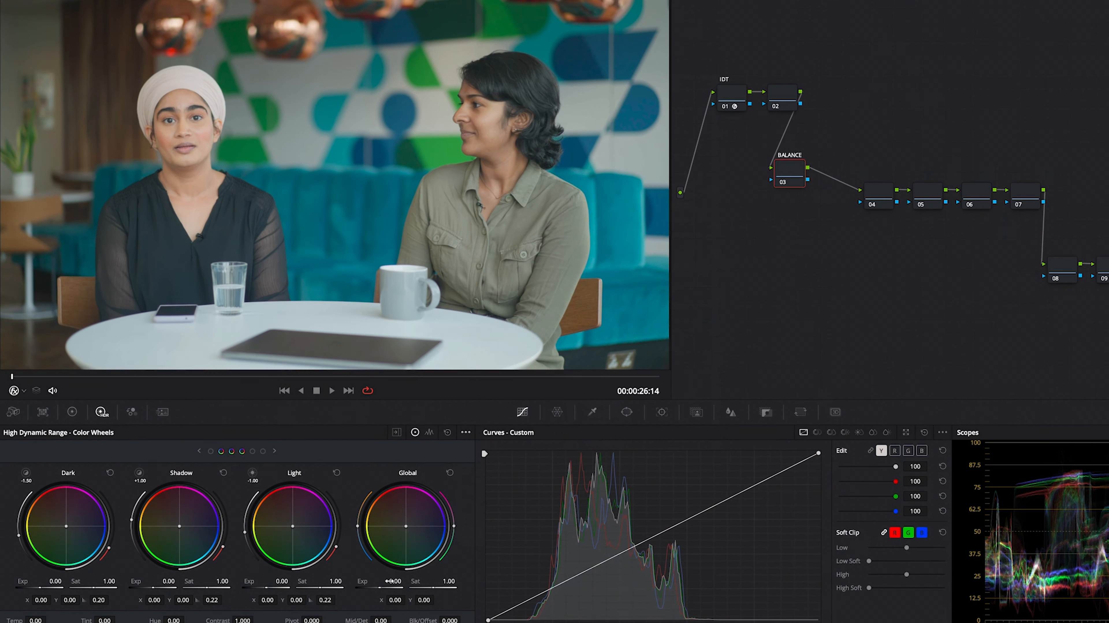
Set the Global exposure in the HDR color wheels to -1 on the BALANCE node
{"action": "double_click", "coordinate": [395, 582]}
{"action": "type", "text": "-5"}
{"action": "key", "text": "Return"}
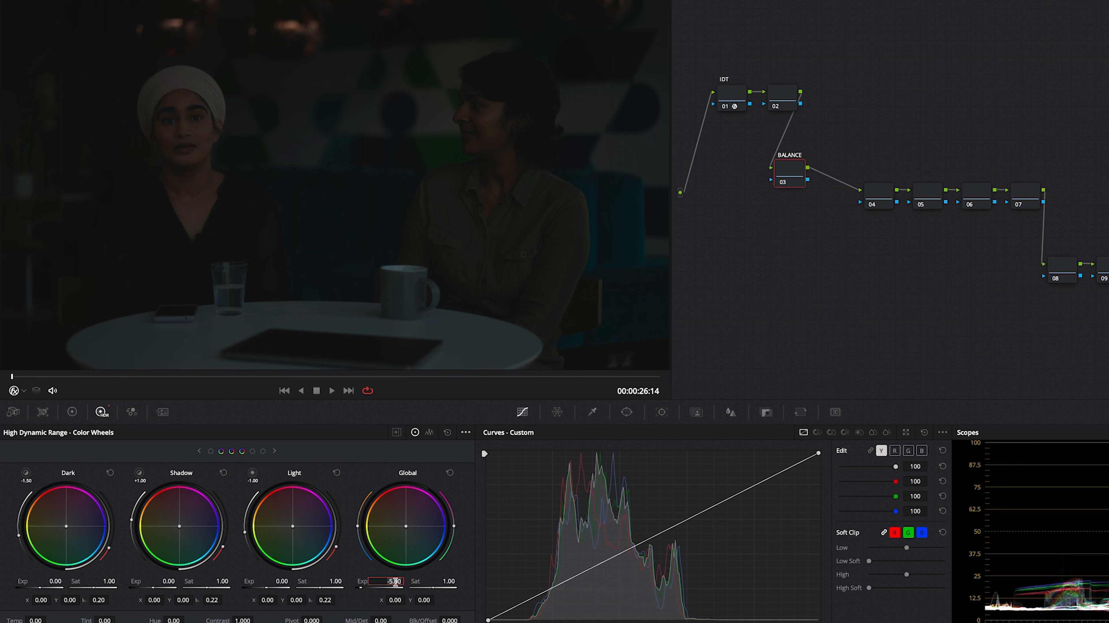
{"action": "type", "text": "-1"}
{"action": "key", "text": "Return"}
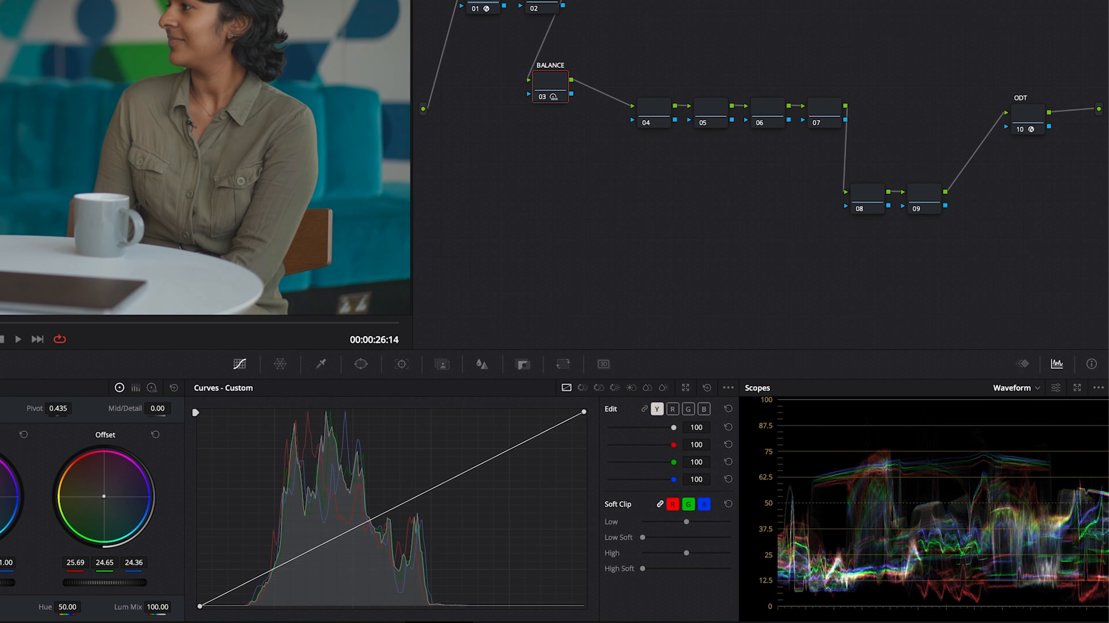
Adjust the Offset wheel to about 25.54 red, 24.08 green and 22.93 blue, and switch the scope to Parade
{"action": "left_click_drag", "start_coordinate": [104, 496], "coordinate": [103, 495]}
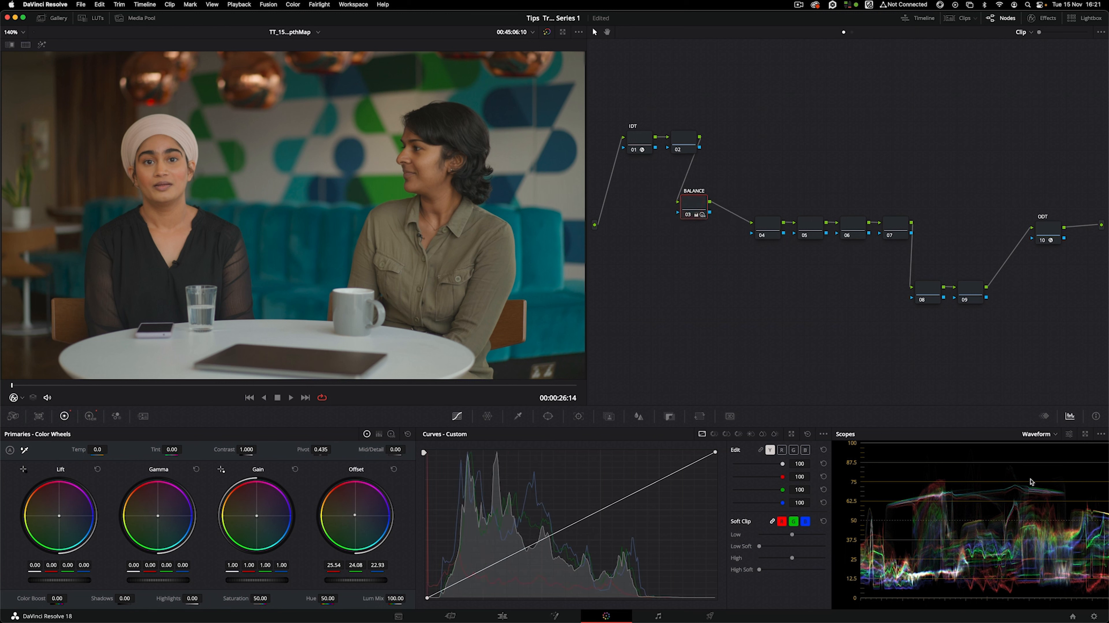
{"action": "left_click", "coordinate": [1043, 434]}
{"action": "left_click", "coordinate": [1048, 452]}
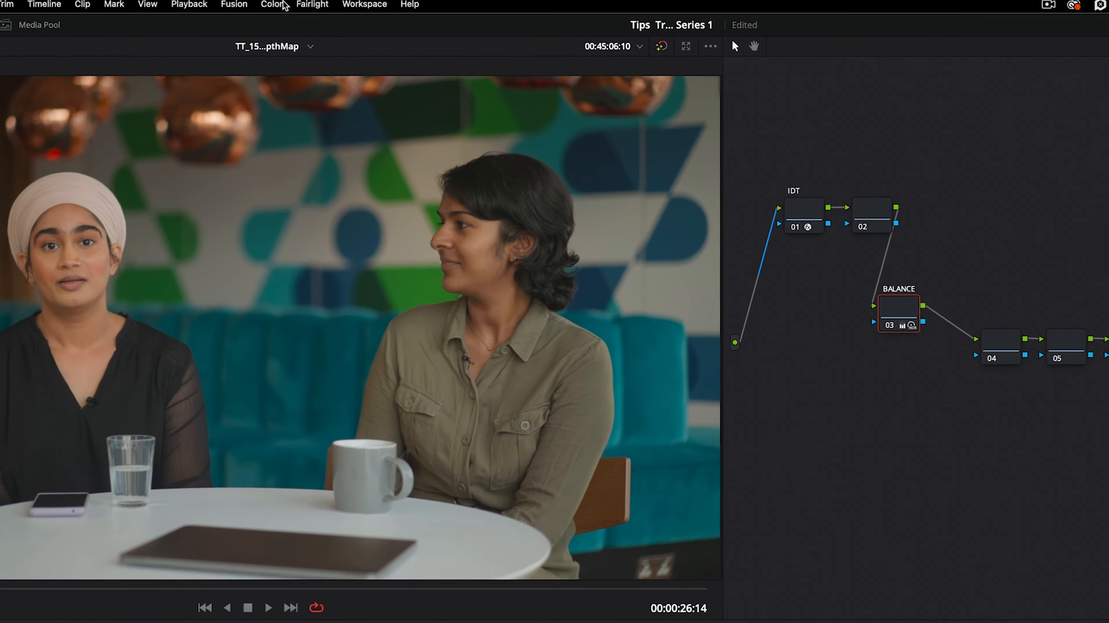
Examine the Full Printer Light adjustments and the hotkeys assigned to each color channel
{"action": "left_click", "coordinate": [282, 4]}
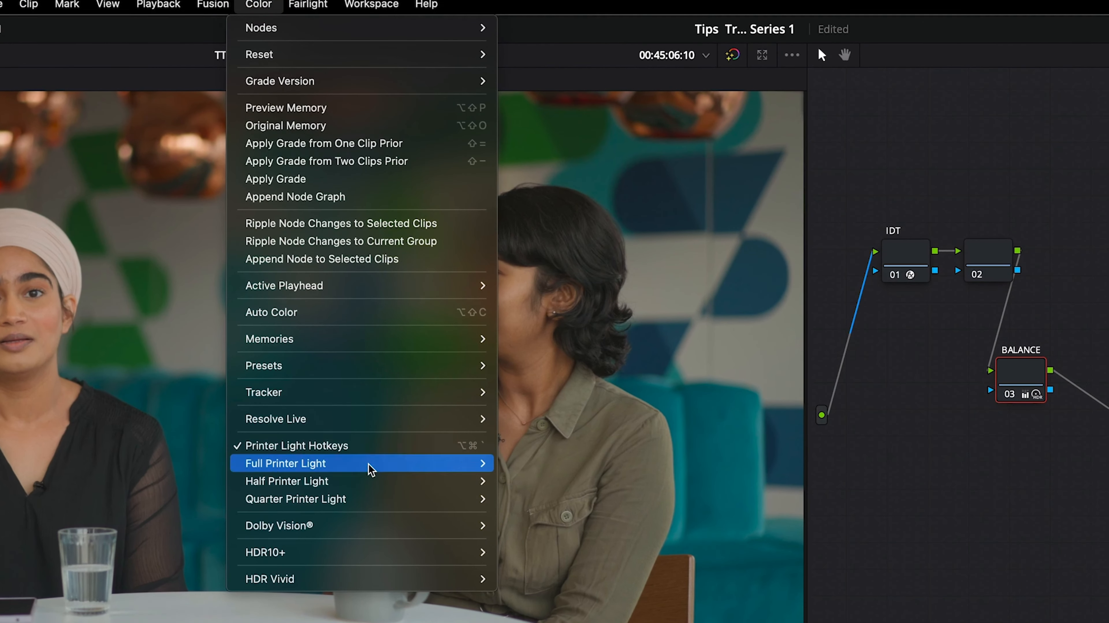
{"action": "mouse_move", "coordinate": [374, 471]}
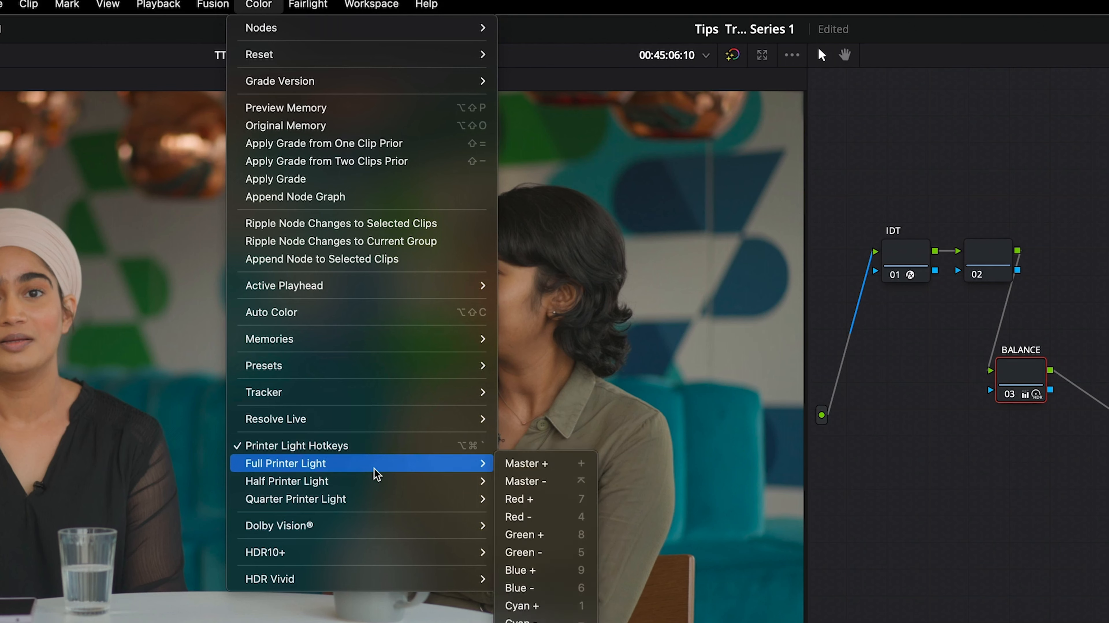
{"action": "left_click", "coordinate": [1009, 540]}
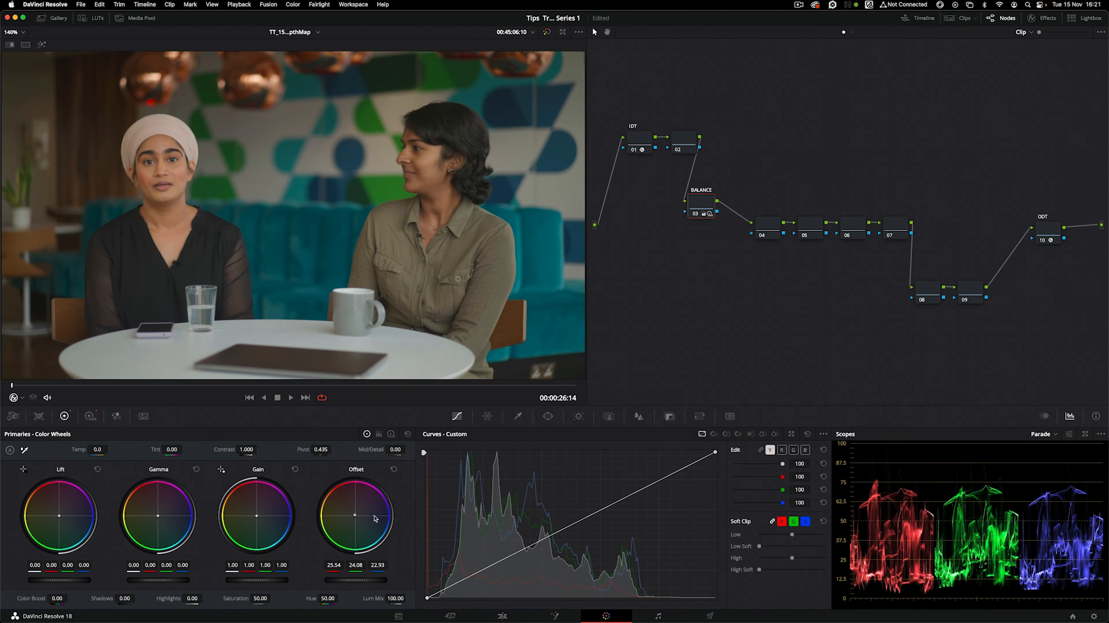
{"action": "left_click", "coordinate": [318, 6]}
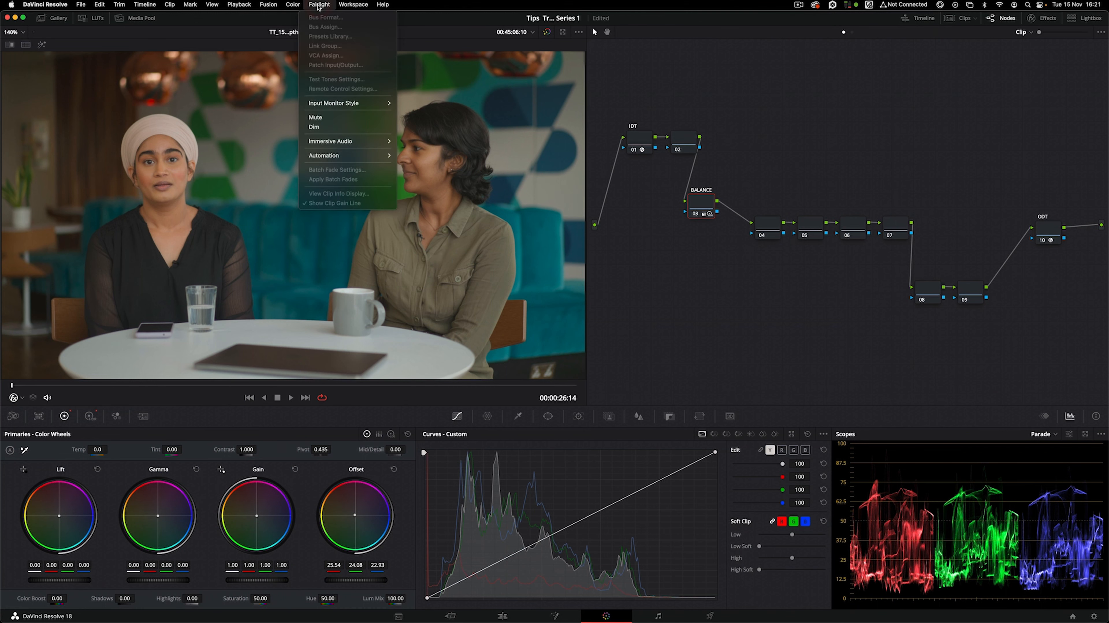
{"action": "mouse_move", "coordinate": [300, 7]}
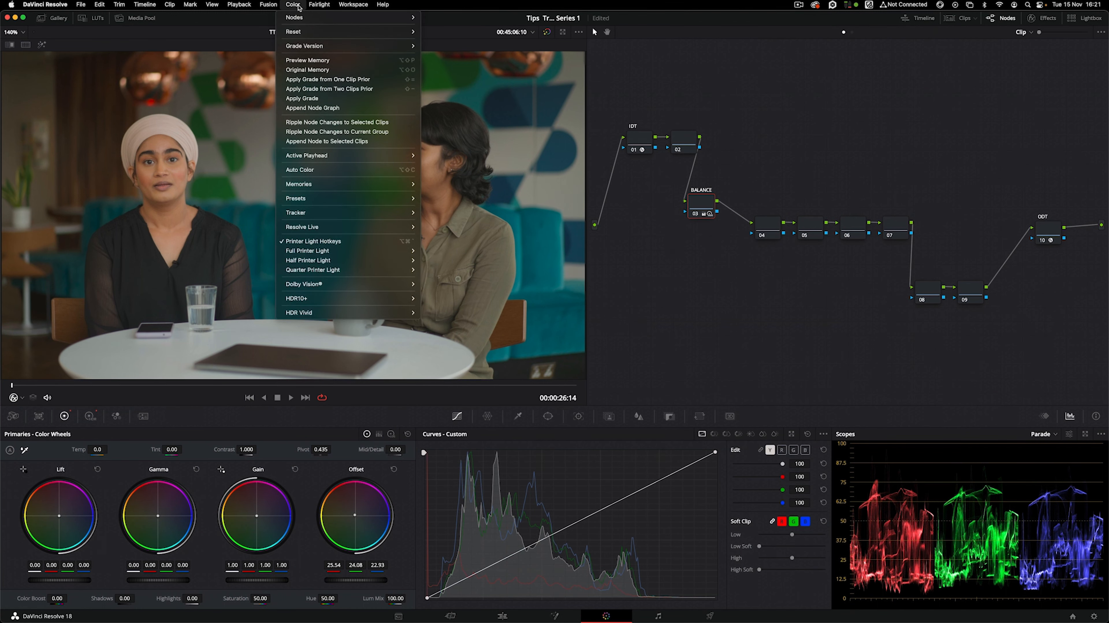
{"action": "mouse_move", "coordinate": [340, 250]}
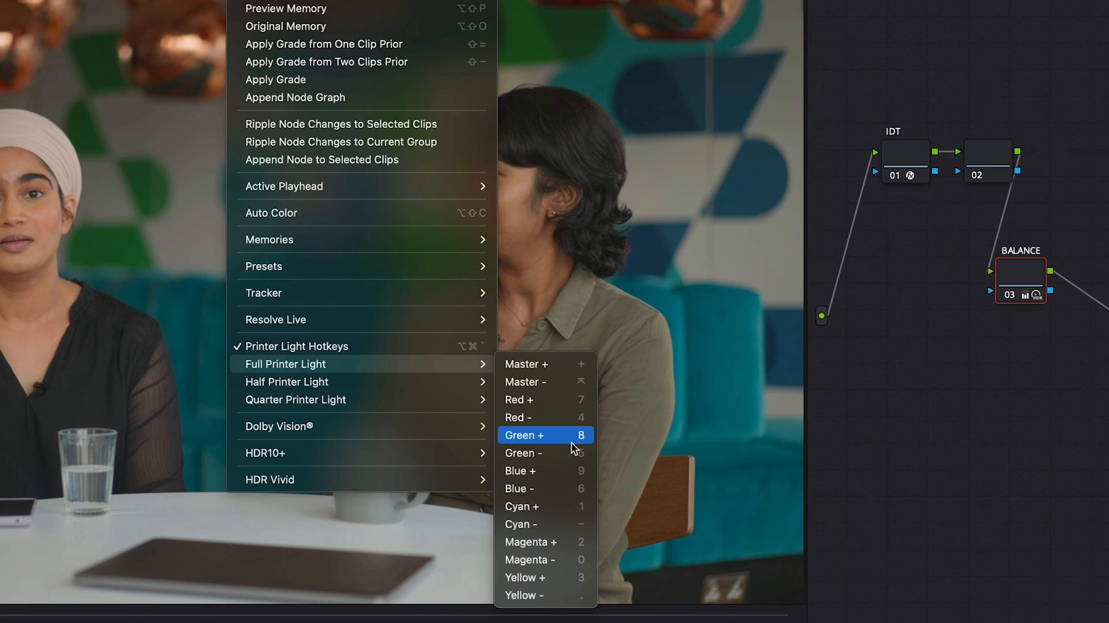
Switch Printer Light Hotkeys off and back on, and look up the Quarter Printer Light adjustments
{"action": "left_click", "coordinate": [322, 346]}
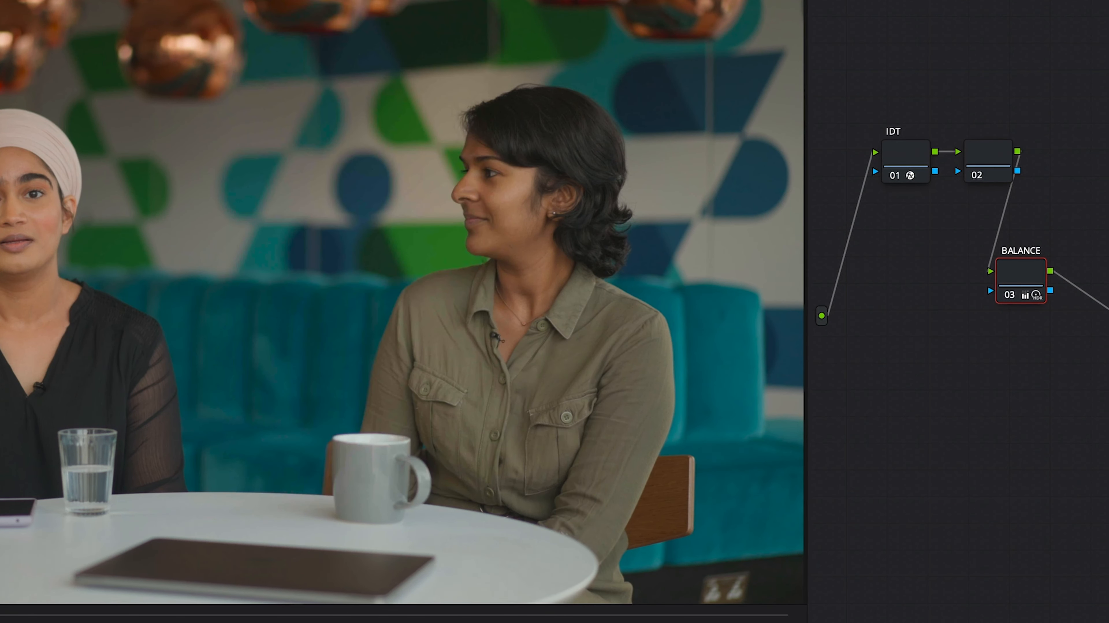
{"action": "left_click", "coordinate": [258, 1]}
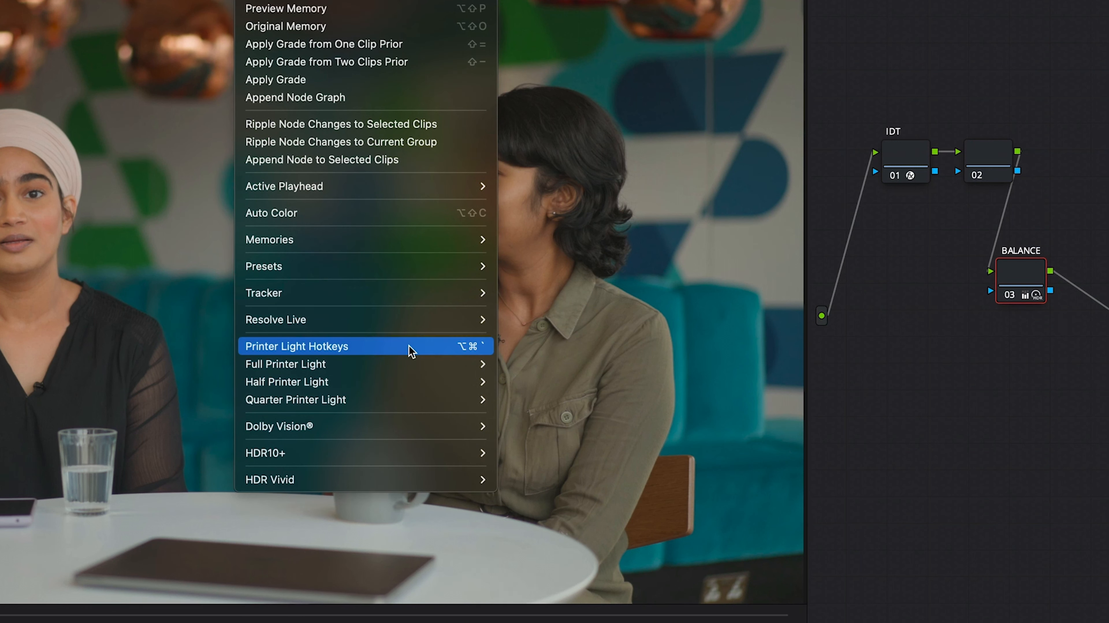
{"action": "left_click", "coordinate": [368, 349]}
{"action": "left_click", "coordinate": [257, 1]}
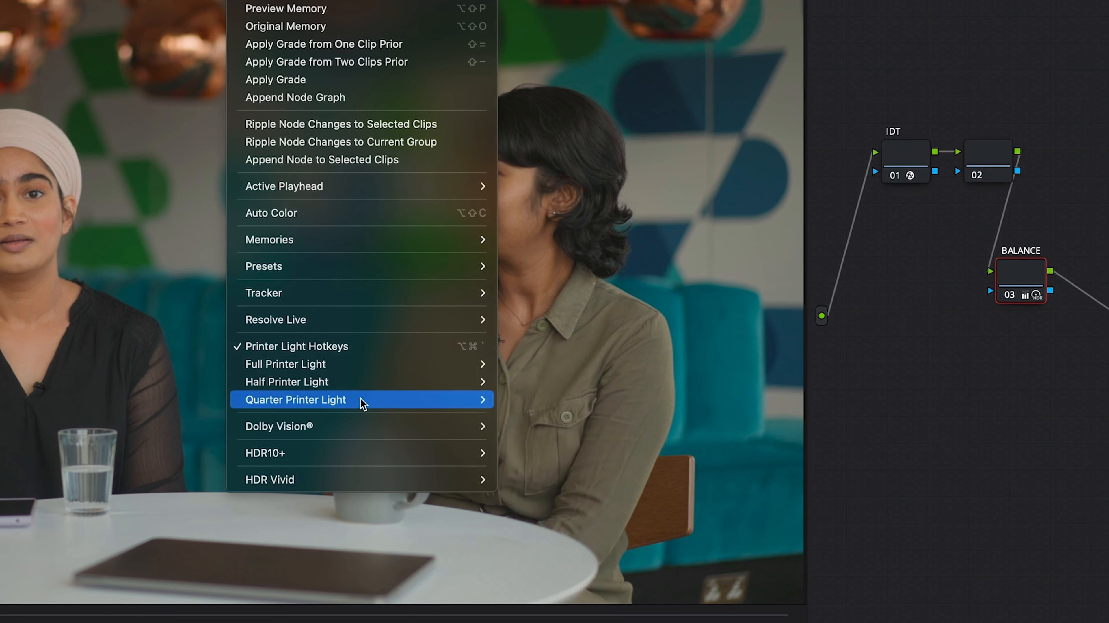
{"action": "mouse_move", "coordinate": [361, 400]}
{"action": "left_click", "coordinate": [864, 453]}
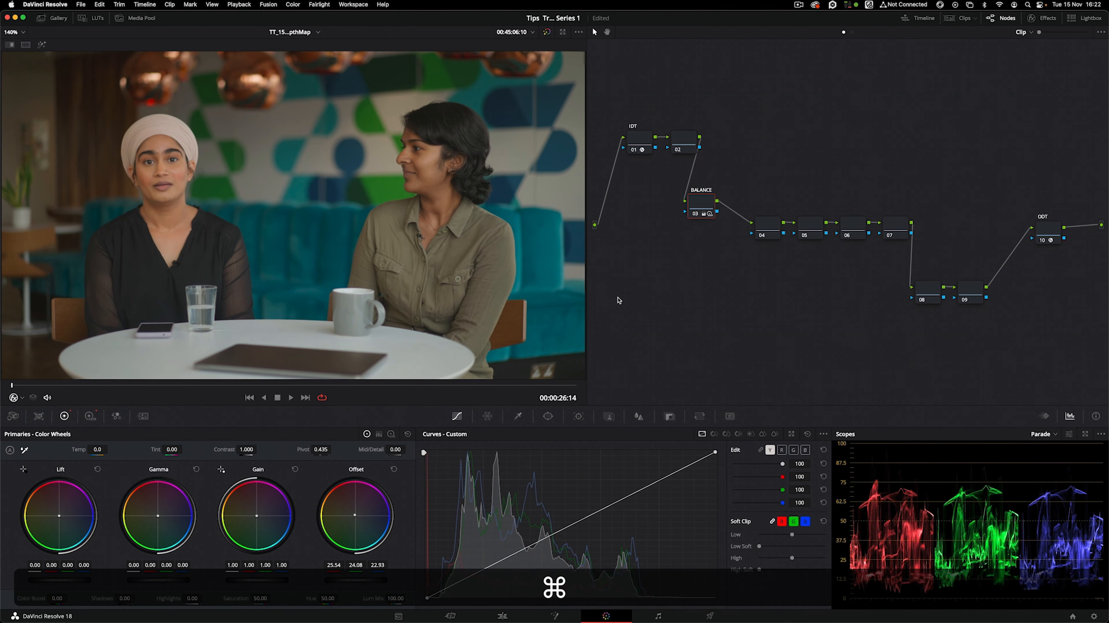
Lower the BALANCE node's red Offset to 25.29 with printer lights and shift the node slightly left beneath node 02
{"action": "key", "text": "super+4"}
{"action": "key", "text": "super+4"}
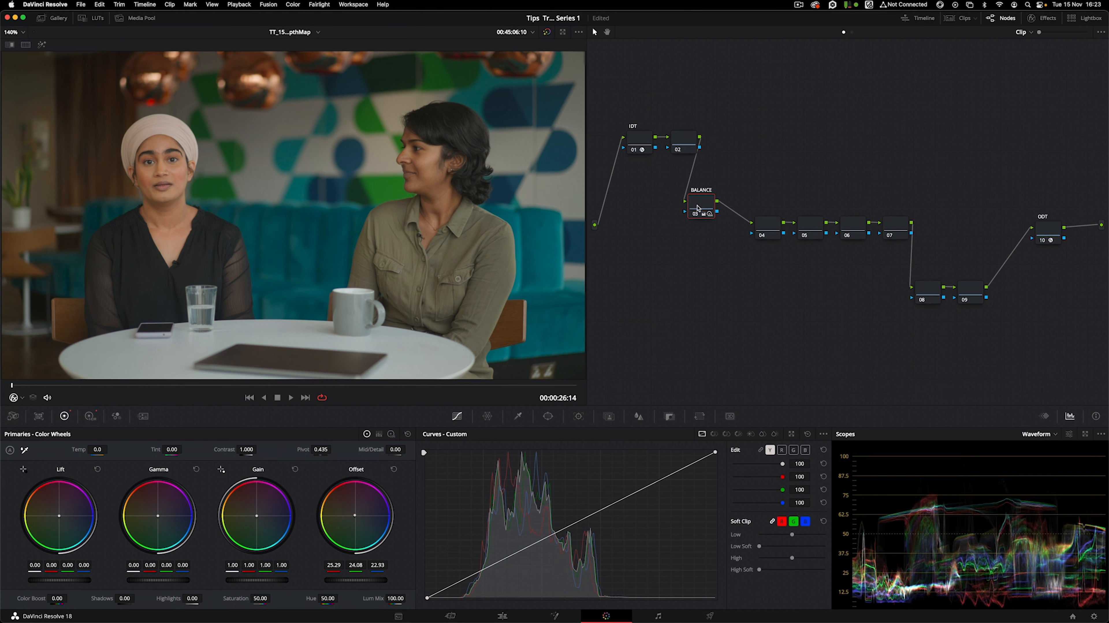
{"action": "left_click_drag", "start_coordinate": [701, 203], "coordinate": [690, 206]}
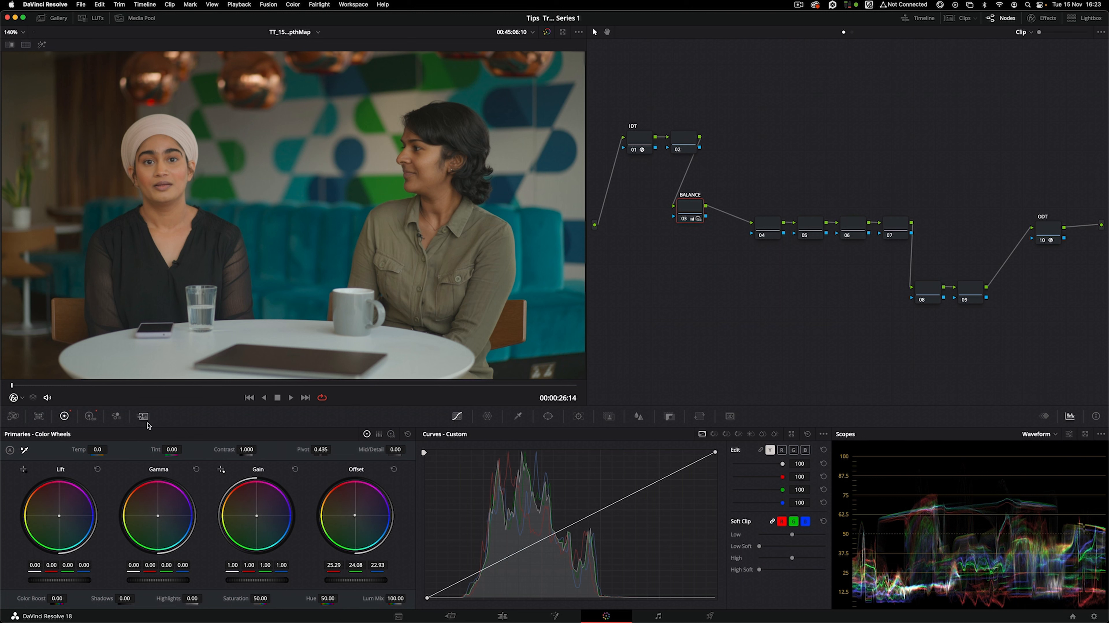
{"action": "left_click_drag", "start_coordinate": [61, 519], "coordinate": [59, 517]}
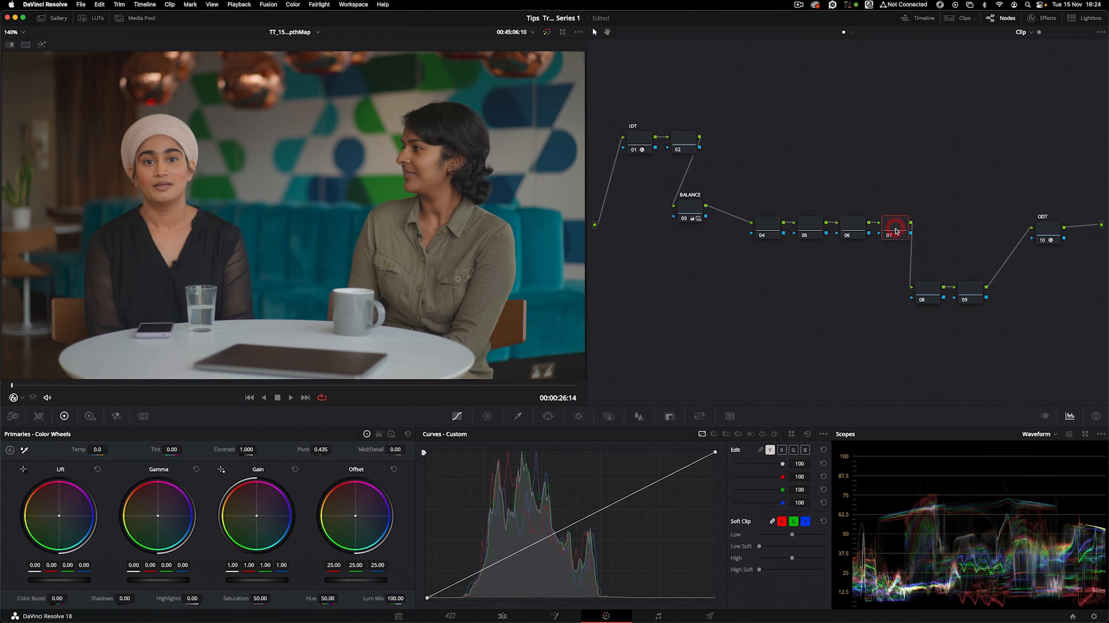
Label node 07 as LOOK
{"action": "type", "text": "LOOK"}
{"action": "key", "text": "shift+Return"}
{"action": "left_click_drag", "start_coordinate": [895, 229], "coordinate": [900, 230]}
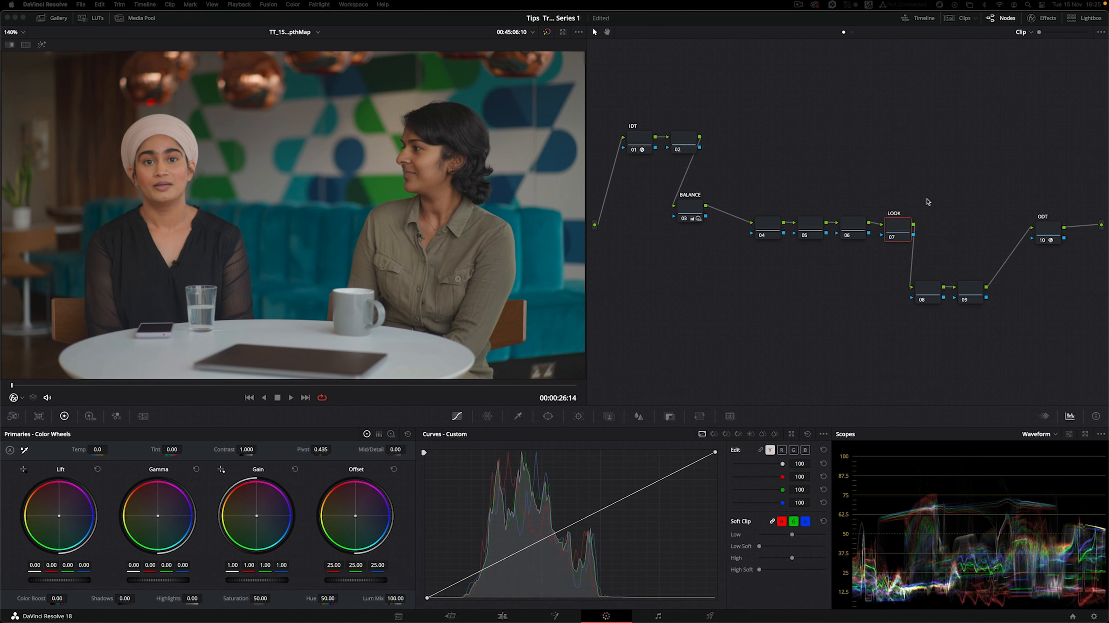
{"action": "left_click", "coordinate": [901, 225]}
Link the custom curve channels and shape an S-curve on the LOOK node with lowered shadows and raised highlights
{"action": "left_click", "coordinate": [759, 450]}
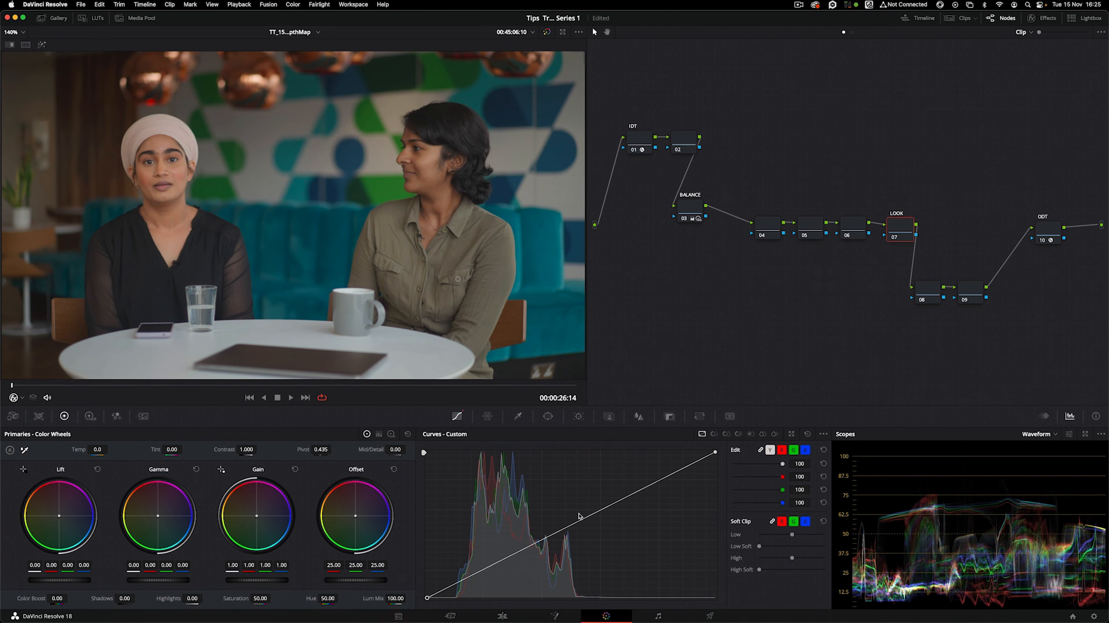
{"action": "left_click_drag", "start_coordinate": [899, 236], "coordinate": [894, 234]}
{"action": "left_click_drag", "start_coordinate": [427, 597], "coordinate": [491, 569]}
{"action": "left_click_drag", "start_coordinate": [662, 484], "coordinate": [647, 468]}
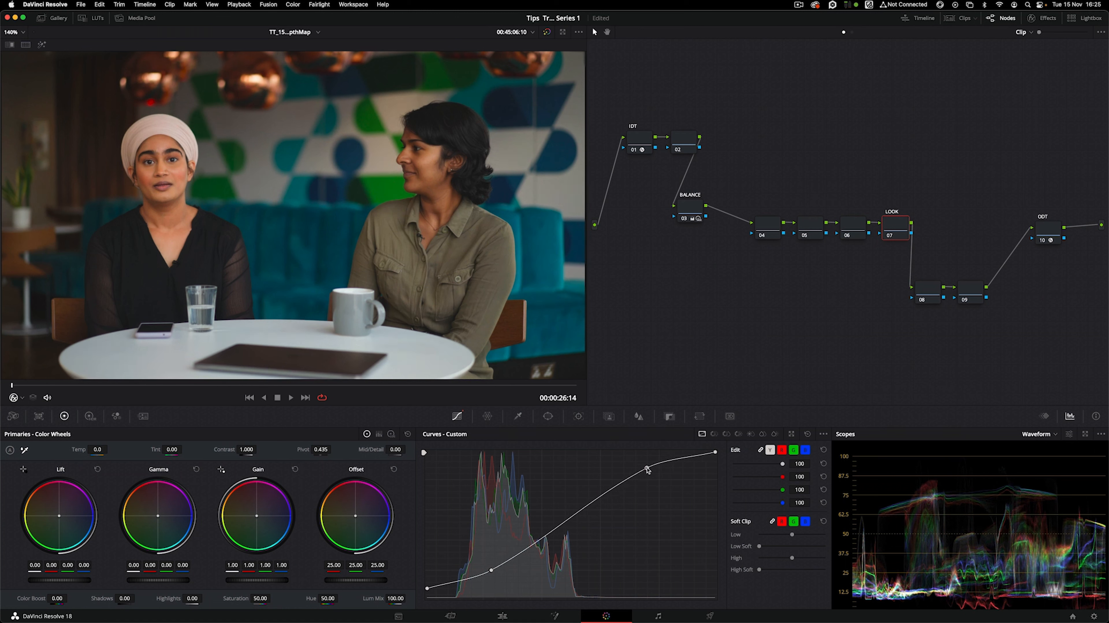
{"action": "left_click_drag", "start_coordinate": [427, 588], "coordinate": [412, 596]}
{"action": "left_click_drag", "start_coordinate": [491, 570], "coordinate": [426, 592]}
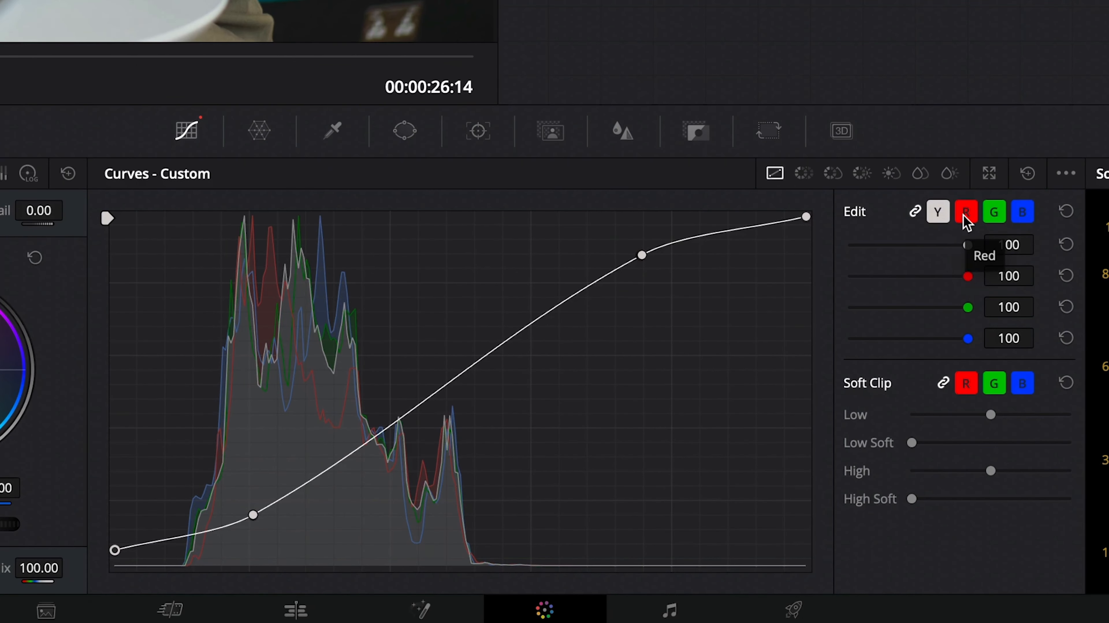
Unlink the custom curve channels and inspect the luminance, red, green and blue curves one by one
{"action": "left_click", "coordinate": [915, 212]}
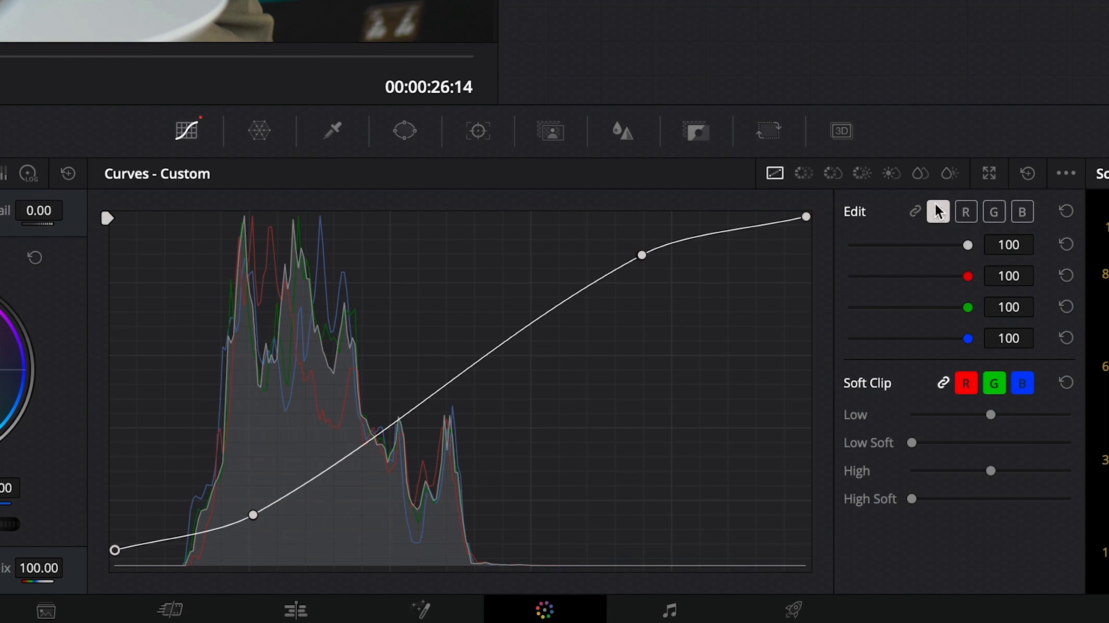
{"action": "left_click", "coordinate": [965, 213]}
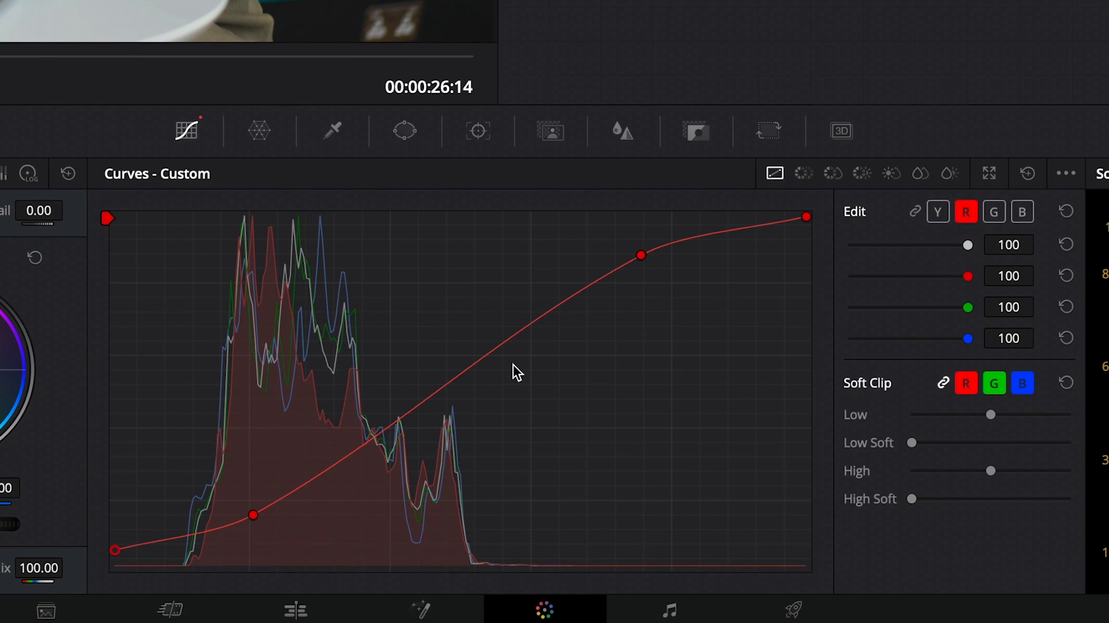
{"action": "left_click", "coordinate": [994, 213]}
{"action": "left_click", "coordinate": [1022, 213]}
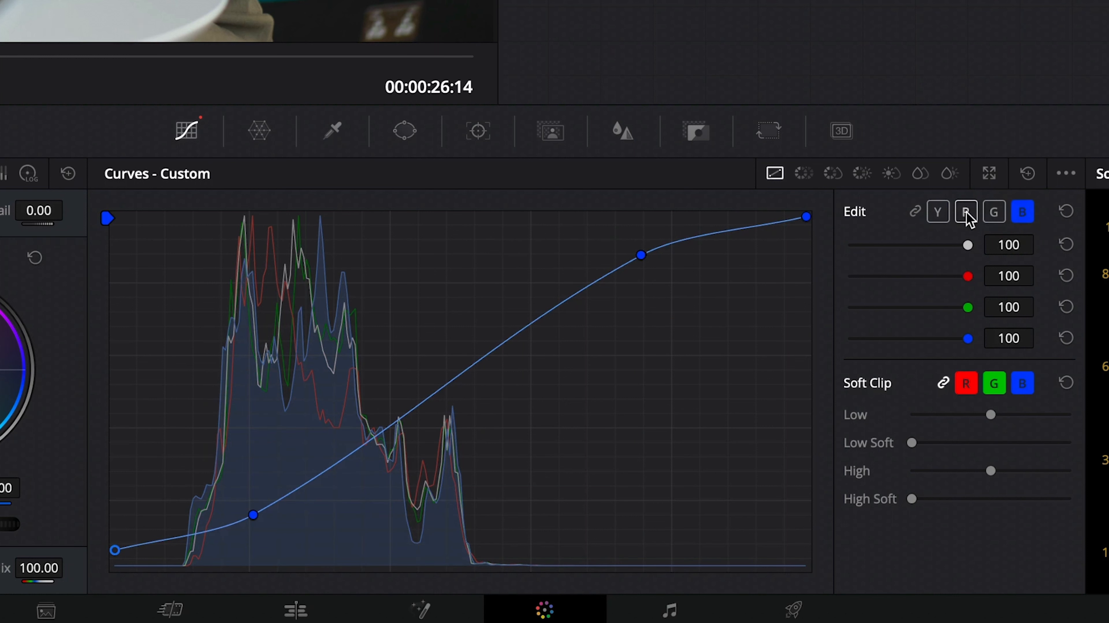
{"action": "left_click", "coordinate": [937, 214]}
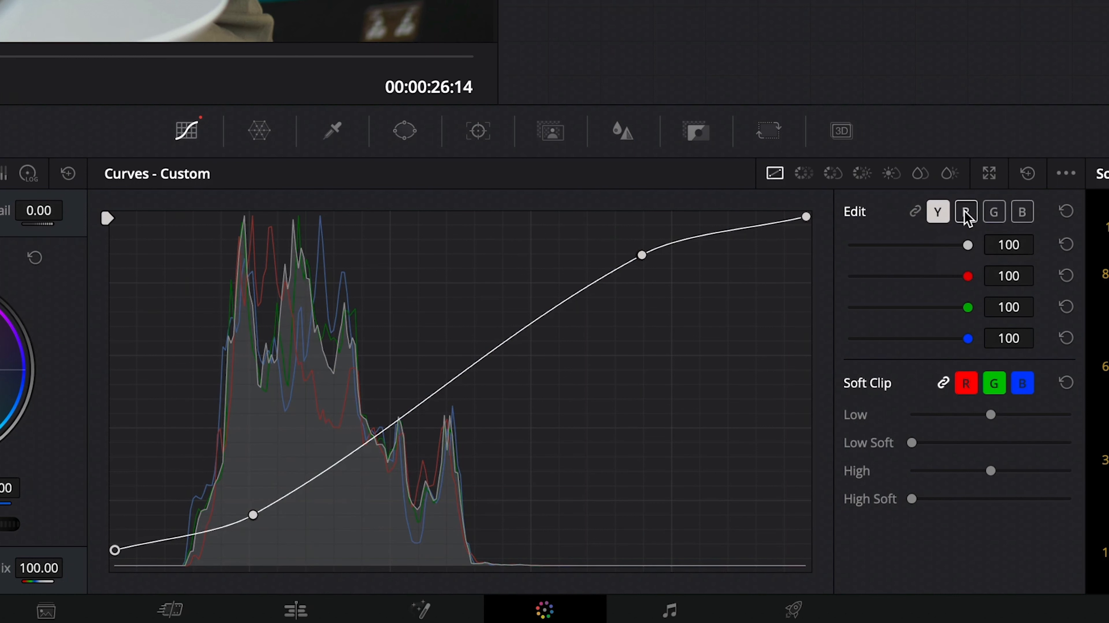
{"action": "left_click", "coordinate": [966, 213]}
{"action": "left_click", "coordinate": [998, 214]}
{"action": "left_click", "coordinate": [1017, 217]}
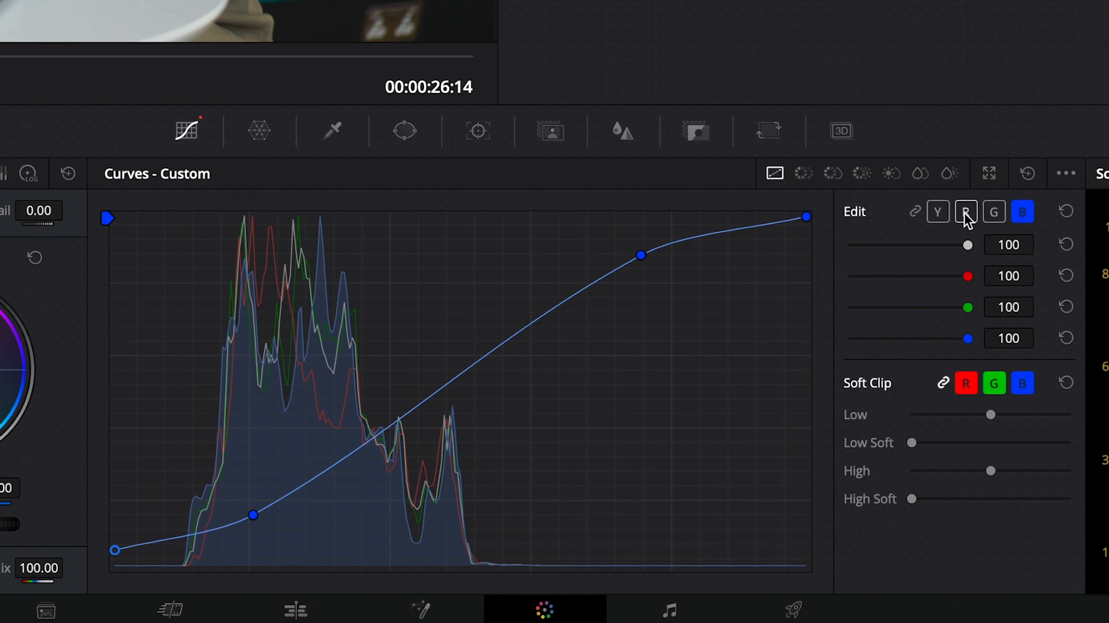
{"action": "left_click", "coordinate": [966, 214]}
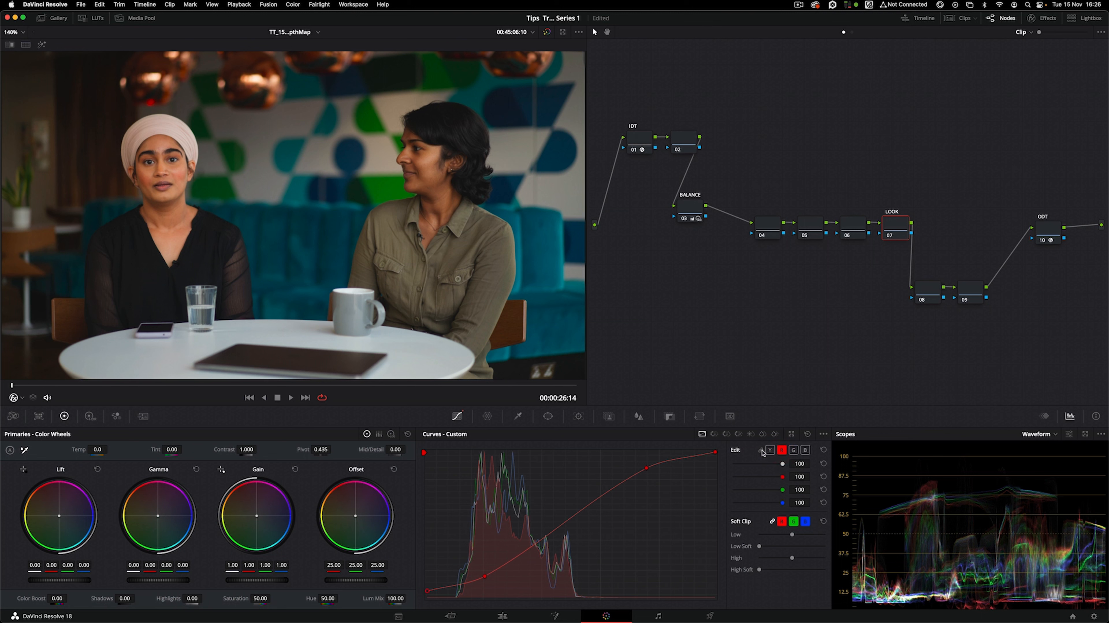
Compare the linked and unlinked channel states, relink the channels and reset the custom curves on the LOOK node
{"action": "left_click", "coordinate": [761, 450]}
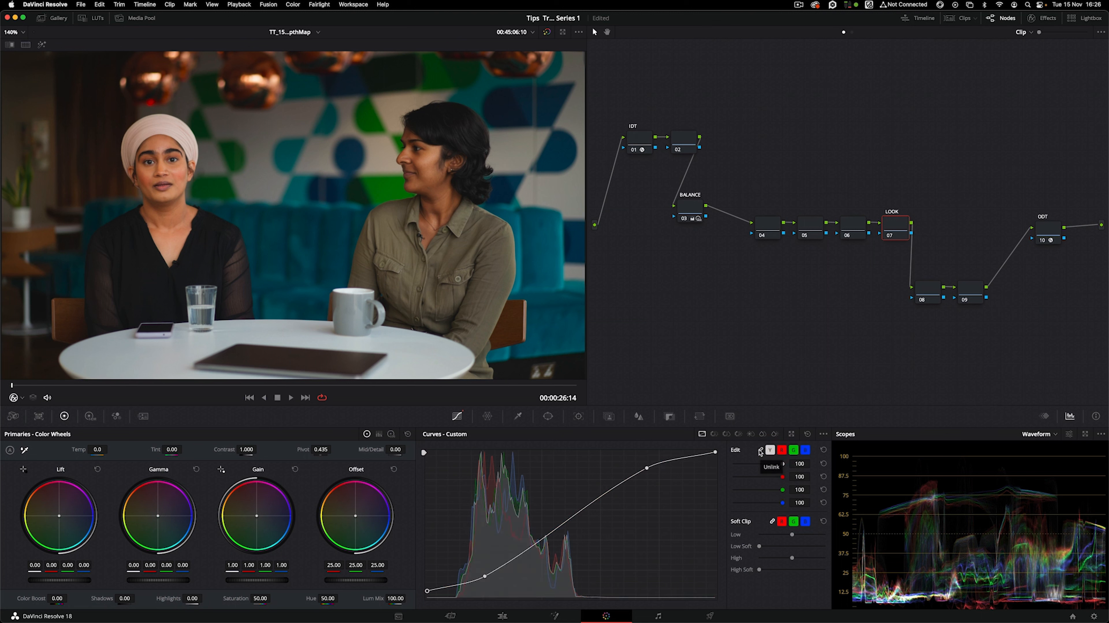
{"action": "left_click", "coordinate": [761, 451]}
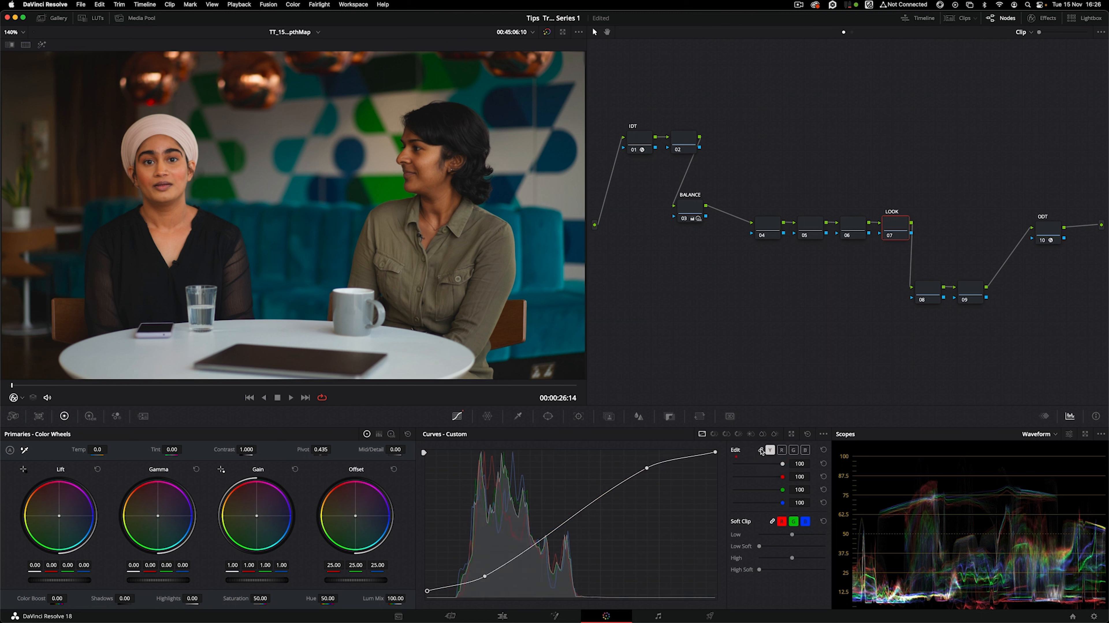
{"action": "left_click", "coordinate": [781, 449]}
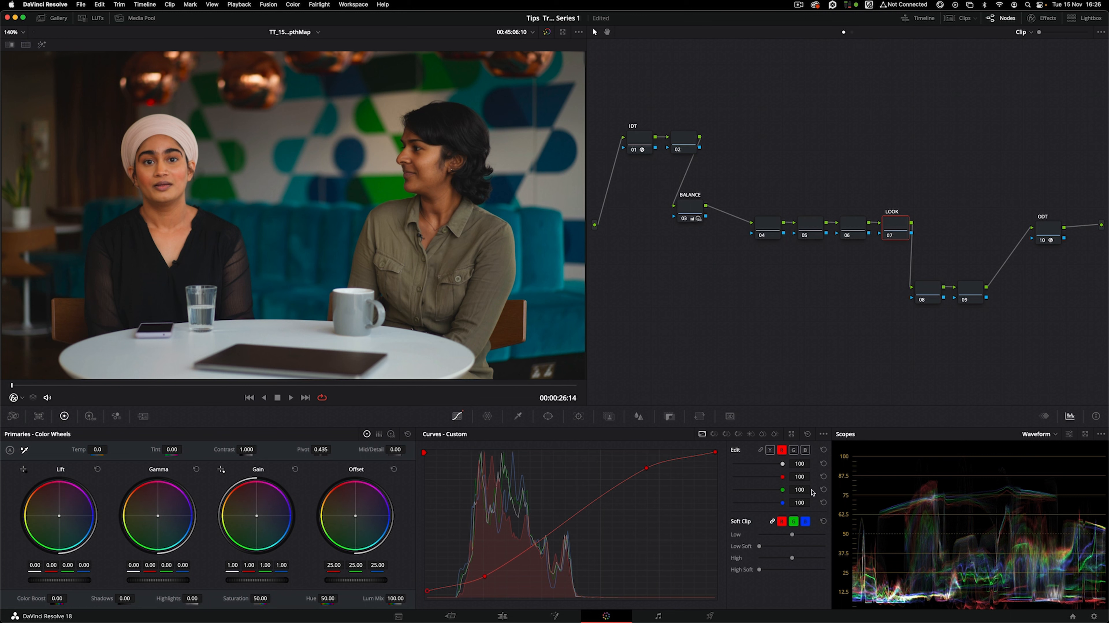
{"action": "left_click", "coordinate": [761, 451]}
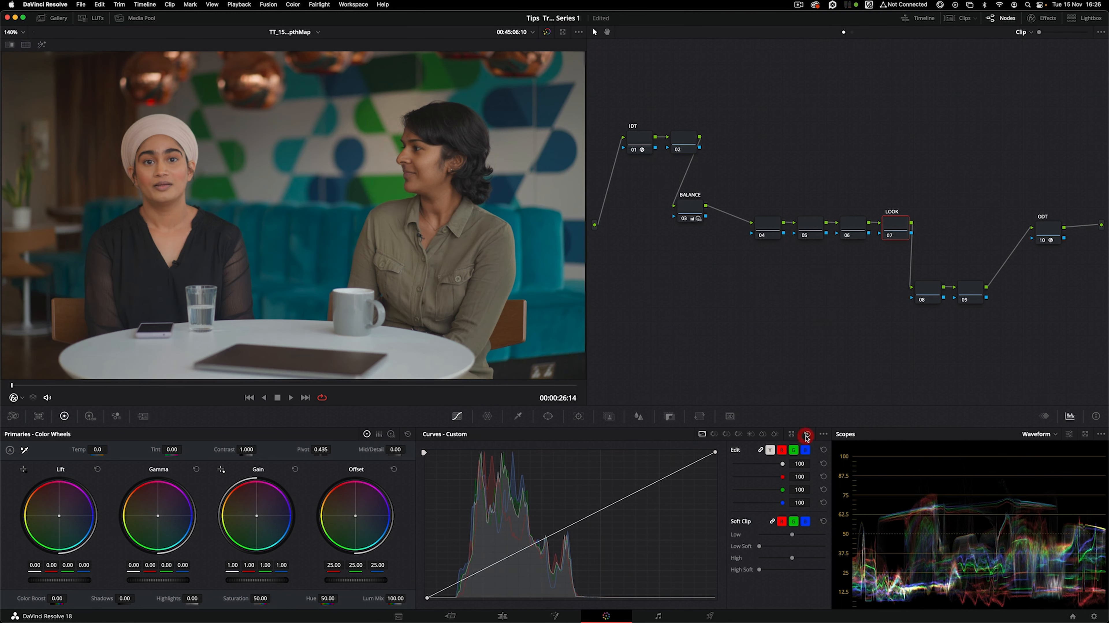
Unlink the curve channels and shape a contrast S-curve on luminance only, lowering the shadows and raising the highlights
{"action": "left_click", "coordinate": [761, 450]}
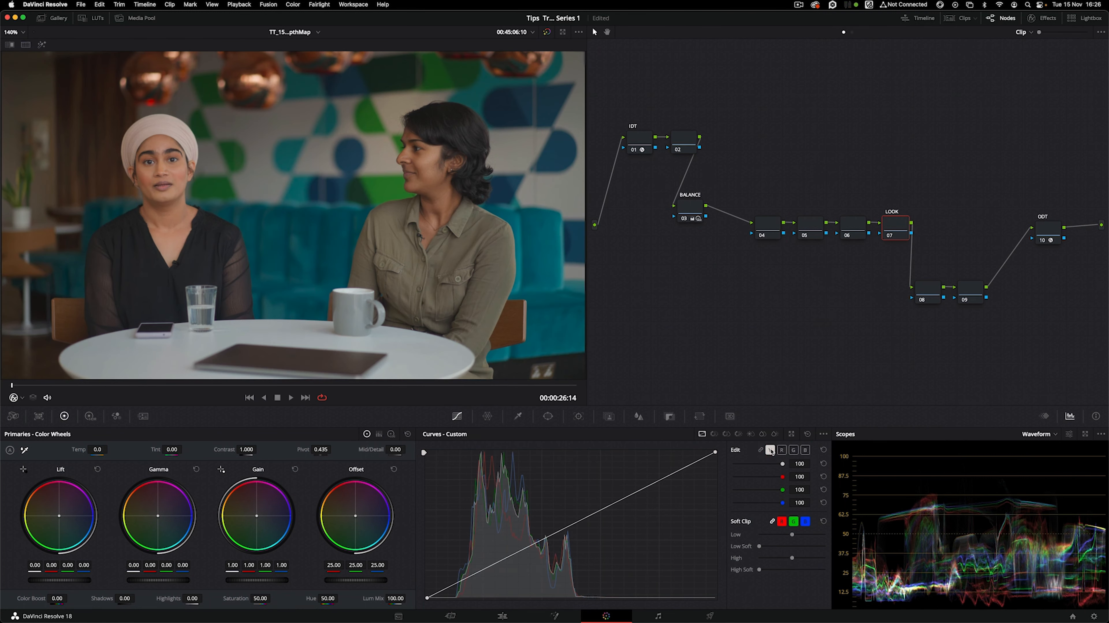
{"action": "left_click_drag", "start_coordinate": [505, 563], "coordinate": [499, 570]}
{"action": "left_click", "coordinate": [640, 491]}
{"action": "left_click_drag", "start_coordinate": [640, 490], "coordinate": [632, 477]}
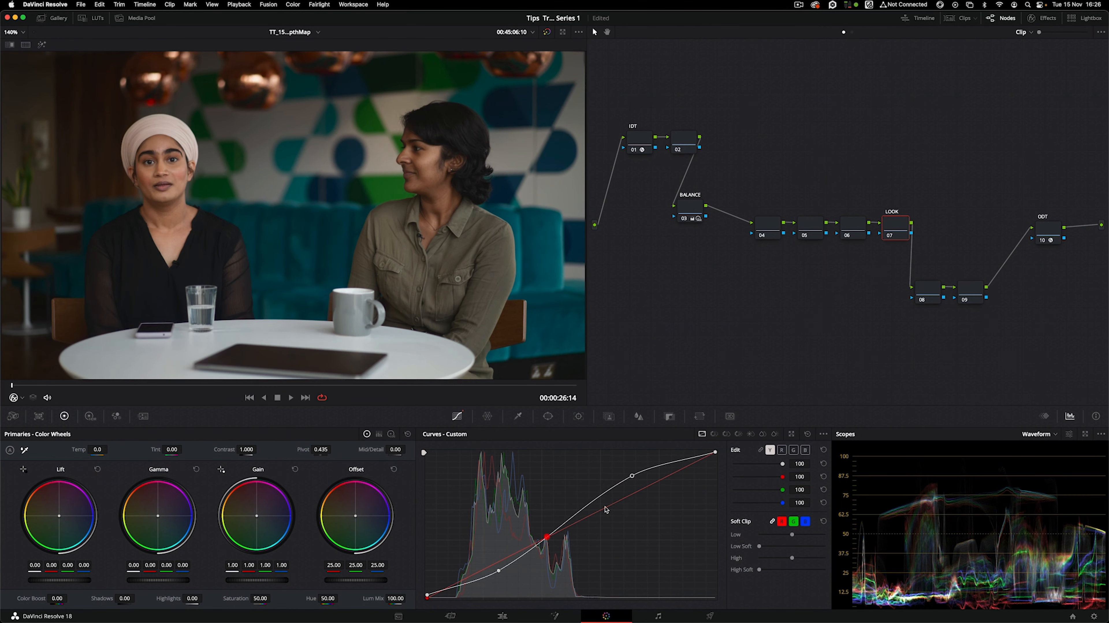
{"action": "left_click_drag", "start_coordinate": [631, 476], "coordinate": [639, 468]}
{"action": "left_click_drag", "start_coordinate": [499, 570], "coordinate": [492, 573]}
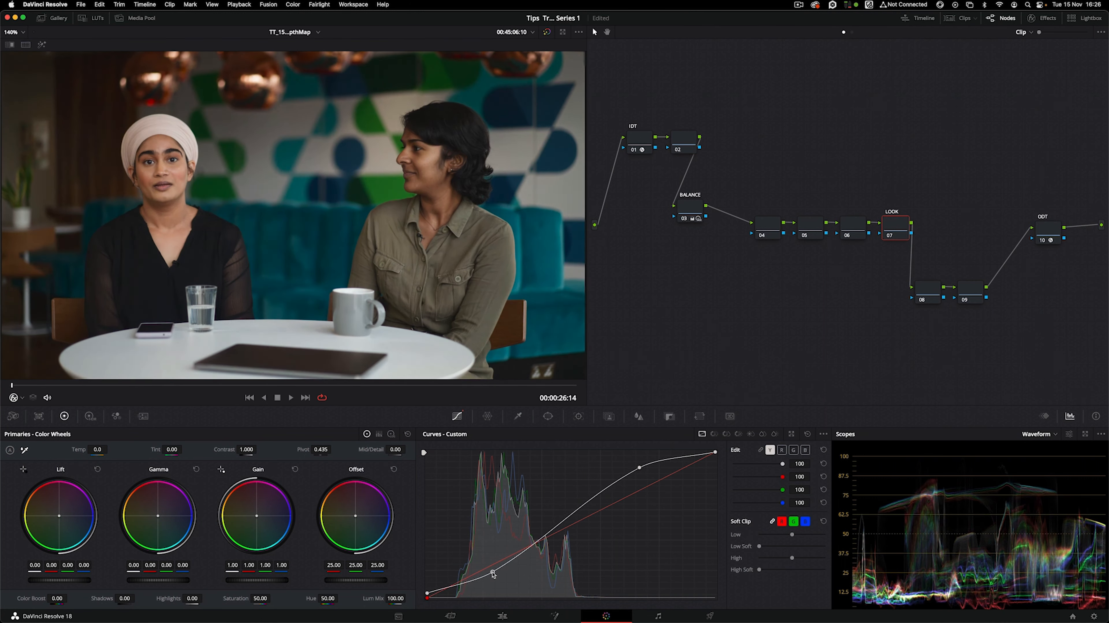
Refine the LOOK node's luminance curve with a midtone point and slightly lowered end points, and nudge the Lift color balance
{"action": "left_click", "coordinate": [889, 236]}
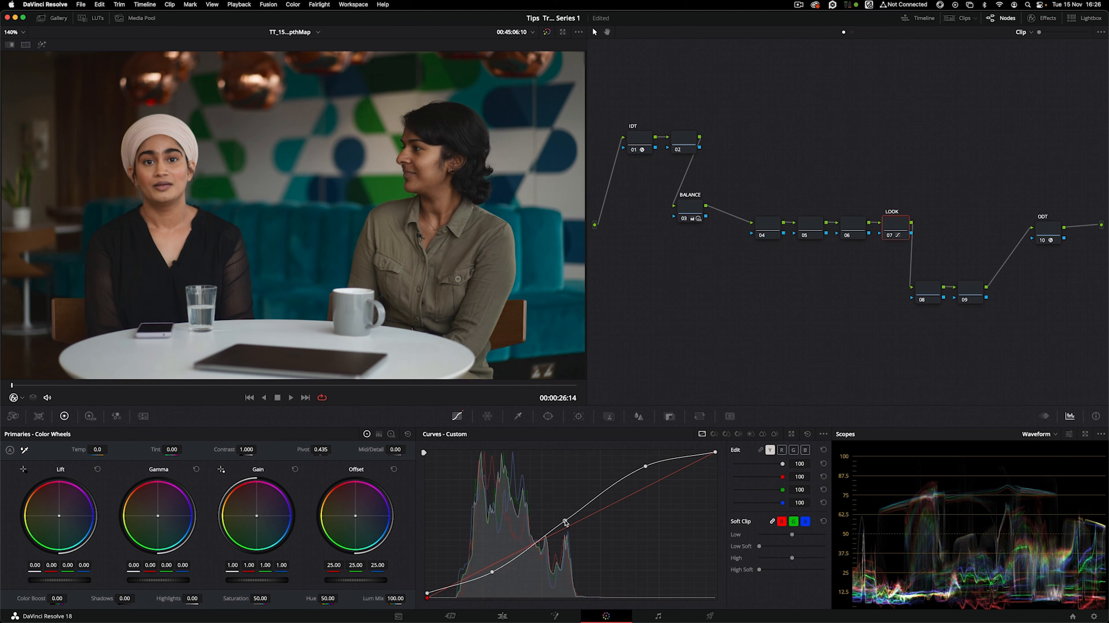
{"action": "left_click_drag", "start_coordinate": [565, 523], "coordinate": [562, 520]}
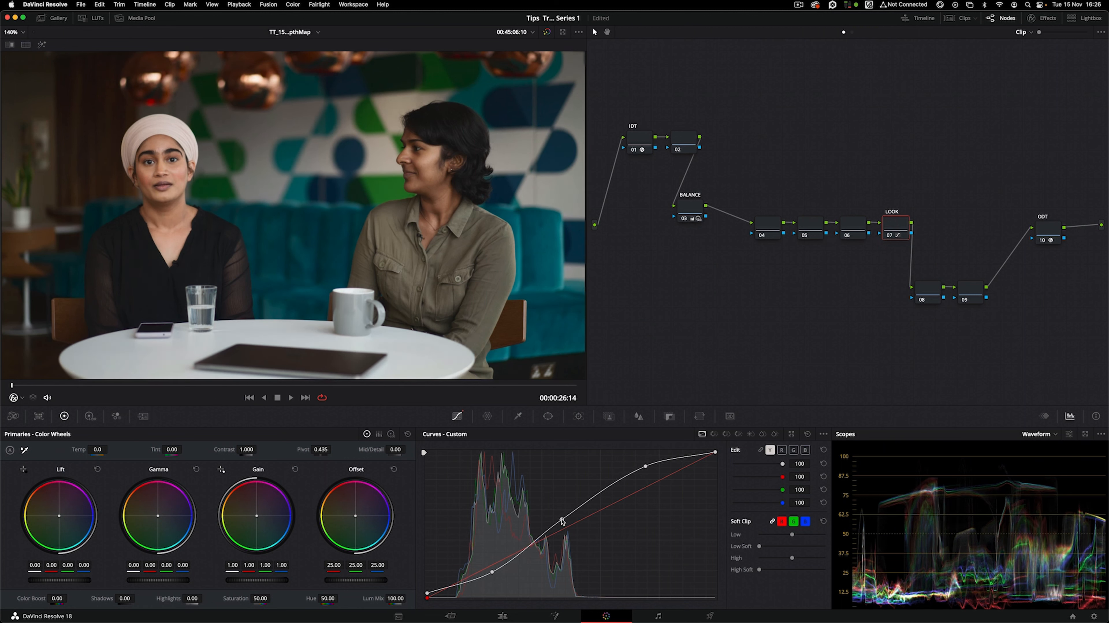
{"action": "left_click_drag", "start_coordinate": [645, 466], "coordinate": [650, 465]}
{"action": "left_click_drag", "start_coordinate": [716, 452], "coordinate": [715, 454]}
{"action": "left_click_drag", "start_coordinate": [492, 571], "coordinate": [489, 572]}
{"action": "left_click_drag", "start_coordinate": [427, 593], "coordinate": [425, 598]}
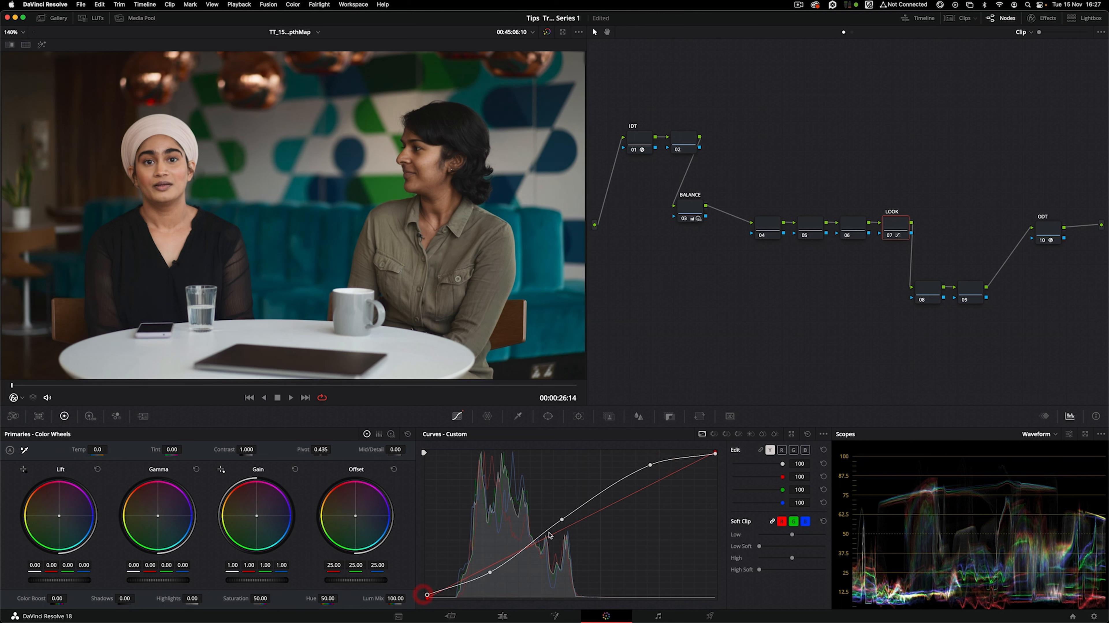
{"action": "left_click_drag", "start_coordinate": [562, 520], "coordinate": [564, 521]}
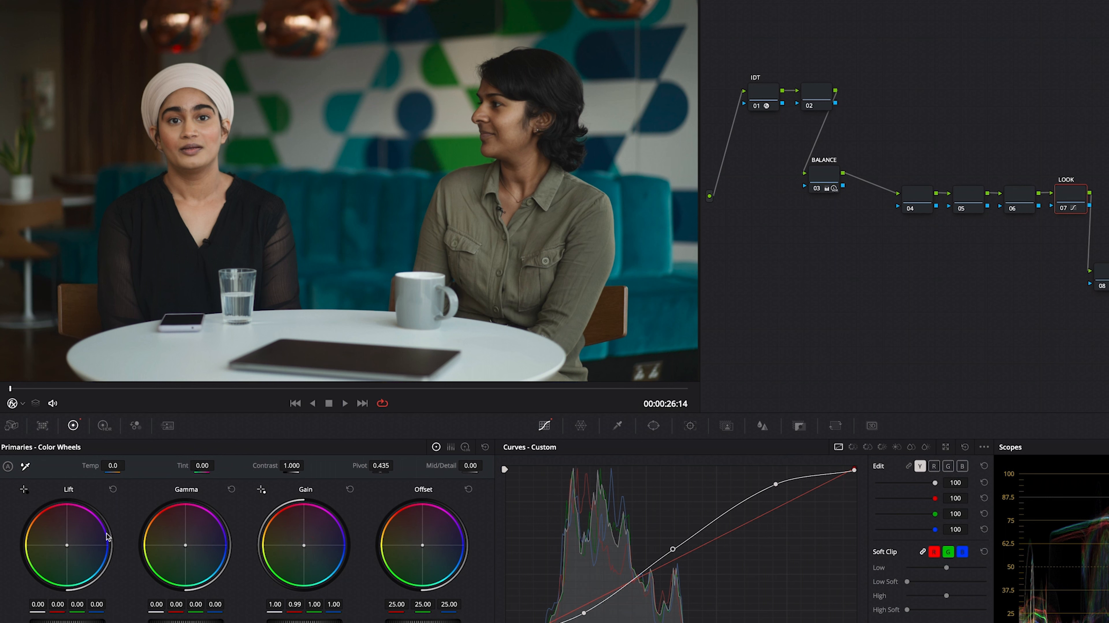
{"action": "left_click_drag", "start_coordinate": [68, 547], "coordinate": [68, 547]}
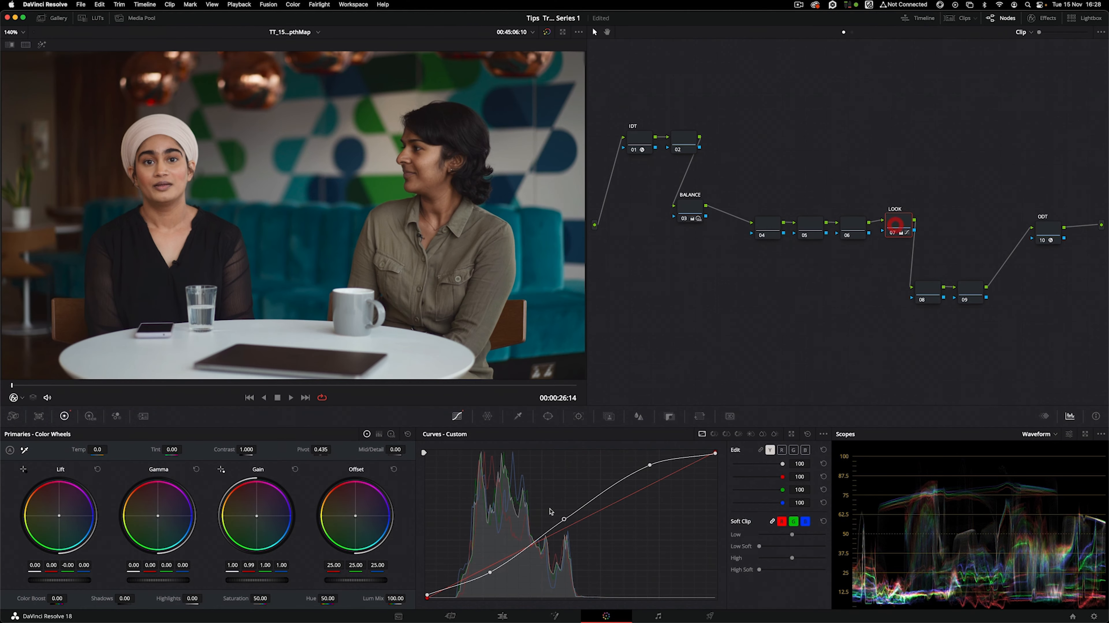
Fine-tune the shadow point of the luminance curve and compare the image with the LOOK node off and on
{"action": "left_click_drag", "start_coordinate": [490, 572], "coordinate": [490, 575]}
{"action": "left_click", "coordinate": [892, 236]}
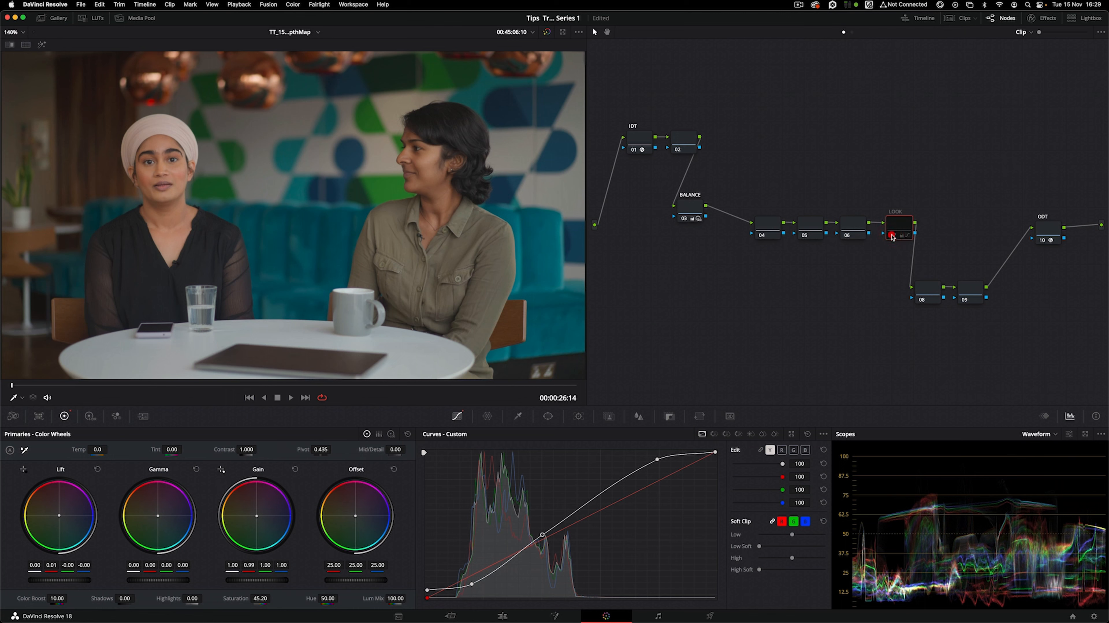
{"action": "left_click", "coordinate": [892, 235]}
{"action": "left_click", "coordinate": [892, 236]}
{"action": "left_click", "coordinate": [892, 236]}
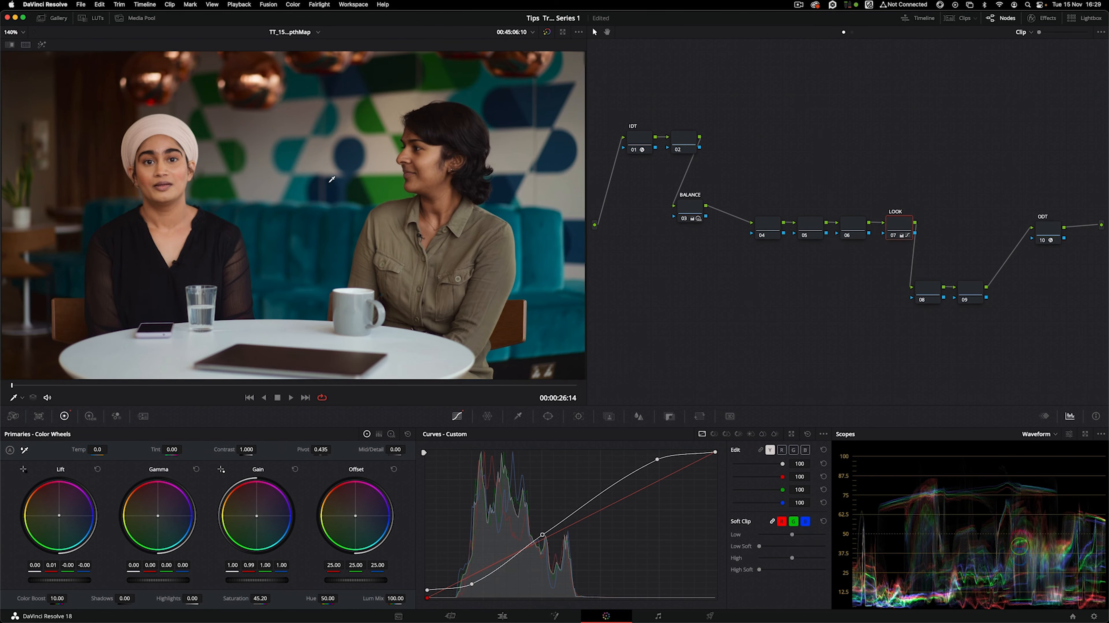
Add a yellow range to the LOOK node's Hue Vs Hue curve and raise its midpoint to a hue rotation of 14.38
{"action": "left_click", "coordinate": [714, 435]}
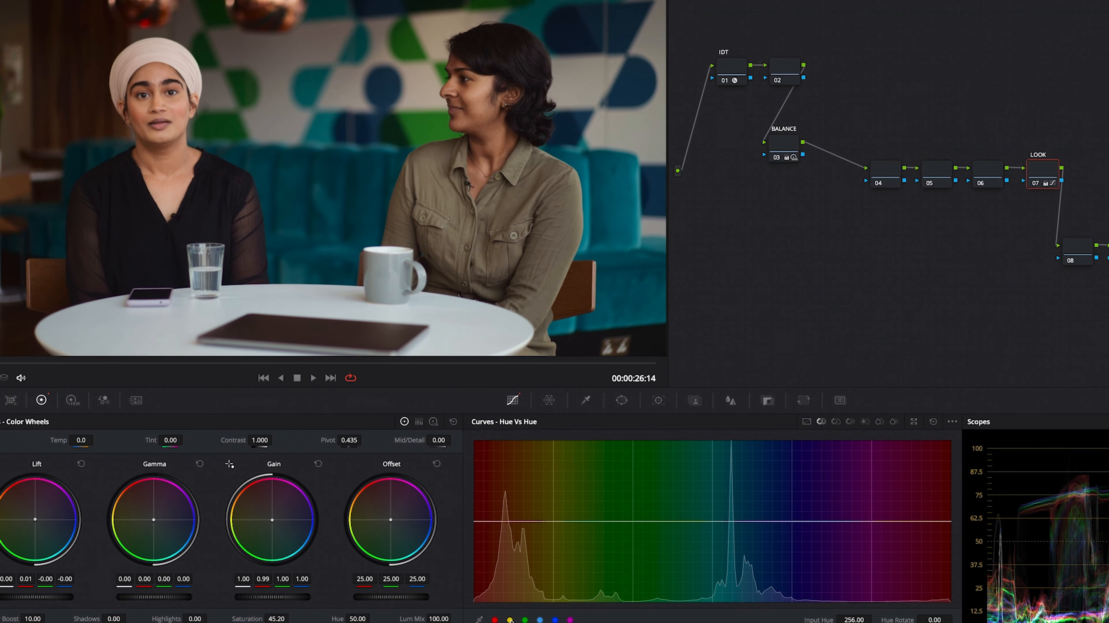
{"action": "left_click", "coordinate": [510, 619]}
{"action": "left_click_drag", "start_coordinate": [552, 521], "coordinate": [553, 516]}
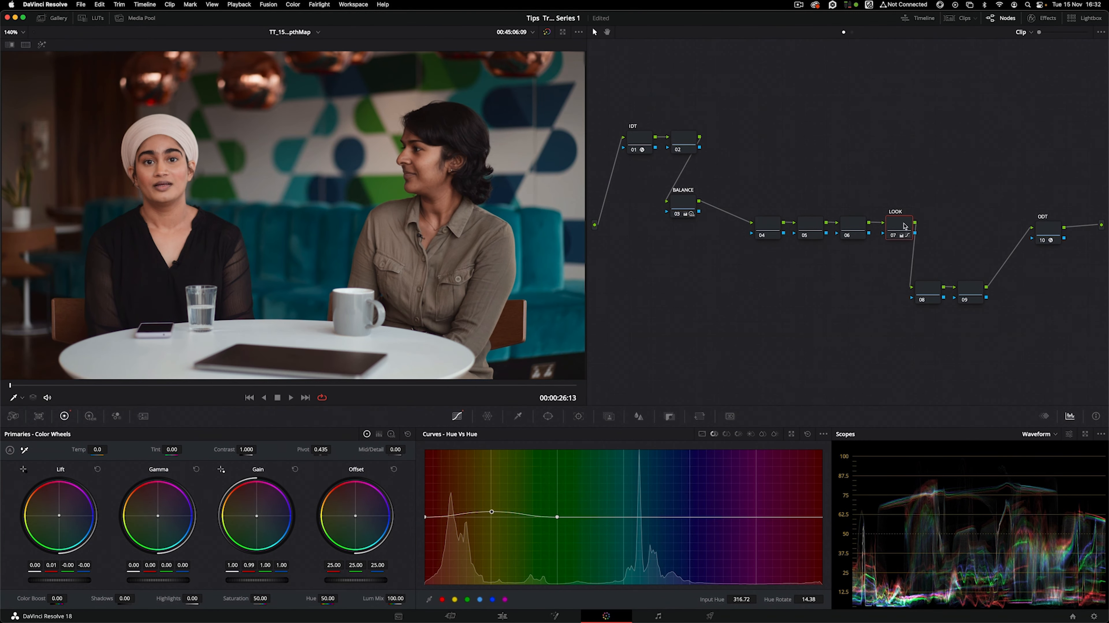
Set the LOOK node's saturation to 45 and its color boost to 15
{"action": "left_click_drag", "start_coordinate": [903, 223], "coordinate": [905, 224]}
{"action": "mouse_move", "coordinate": [260, 598]}
{"action": "left_mouse_down"}
{"action": "mouse_move", "coordinate": [251, 598]}
{"action": "mouse_move", "coordinate": [266, 598]}
{"action": "left_mouse_up"}
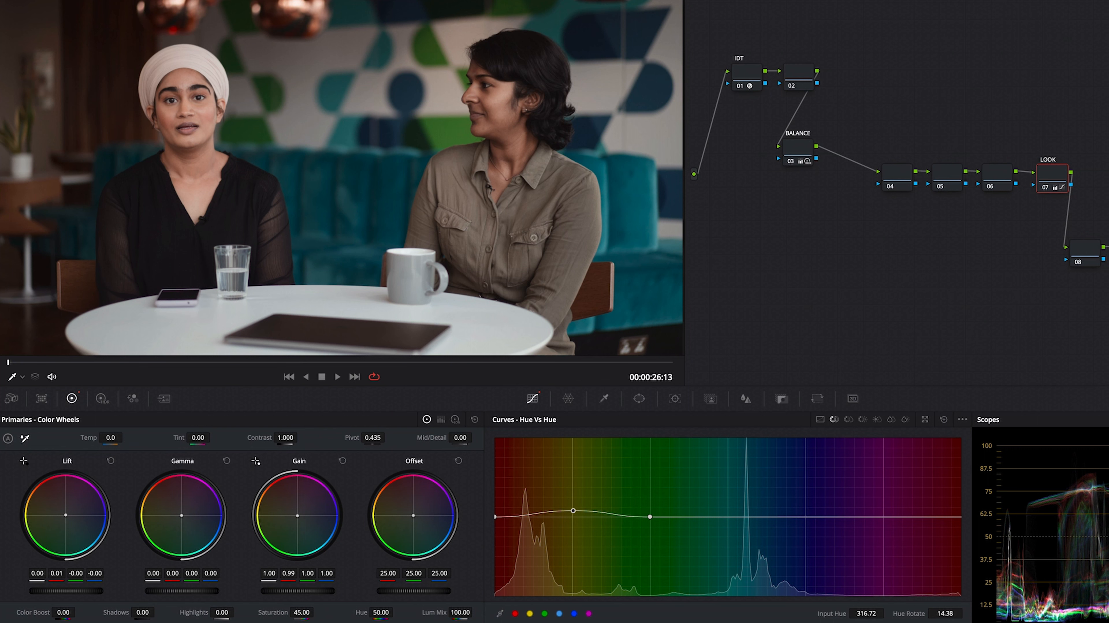
{"action": "left_click_drag", "start_coordinate": [63, 613], "coordinate": [78, 612]}
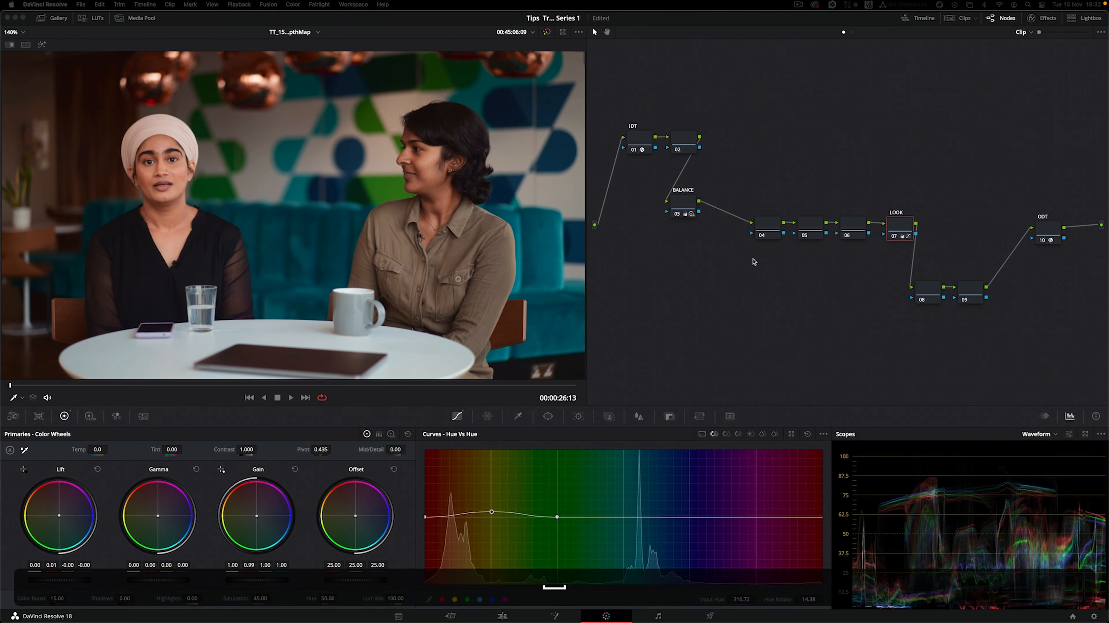
Place node 04 beside BALANCE, label it SKIN, and sample the forehead of the woman in the headwrap with the HSL qualifier
{"action": "left_click", "coordinate": [836, 147]}
{"action": "mouse_move", "coordinate": [631, 199]}
{"action": "left_mouse_down"}
{"action": "mouse_move", "coordinate": [727, 210]}
{"action": "mouse_move", "coordinate": [700, 203]}
{"action": "left_mouse_up"}
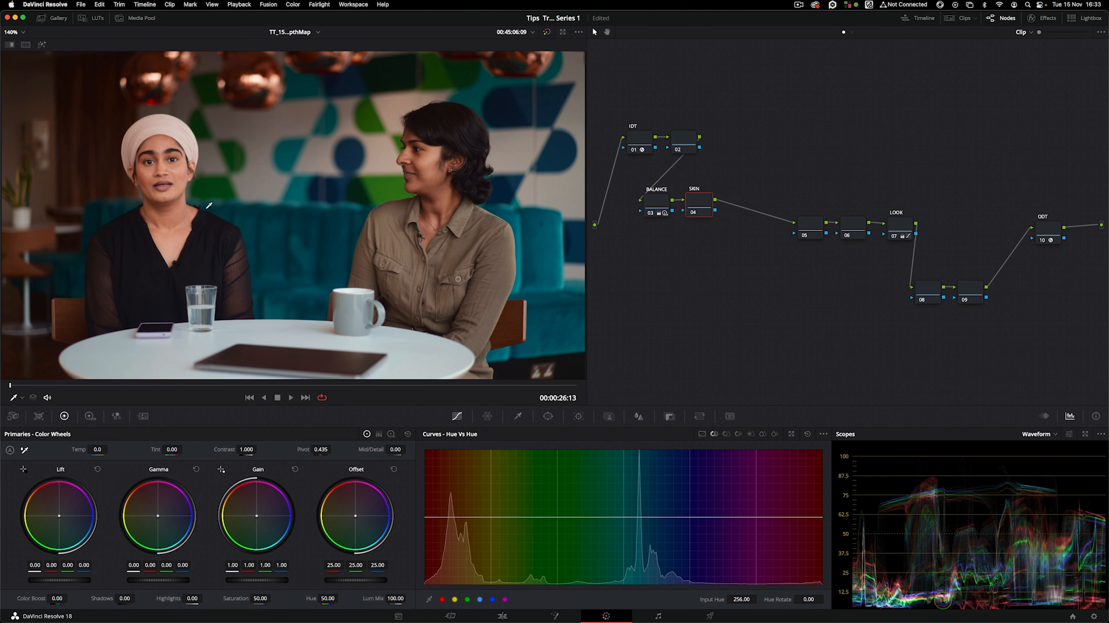
{"action": "left_click", "coordinate": [519, 417]}
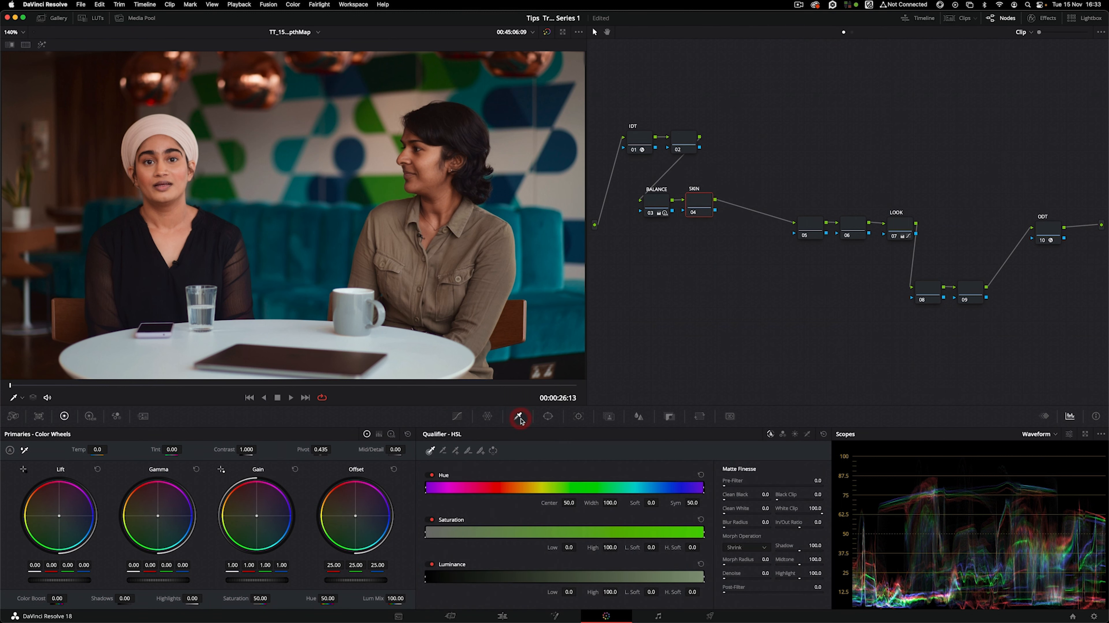
{"action": "left_click", "coordinate": [154, 142]}
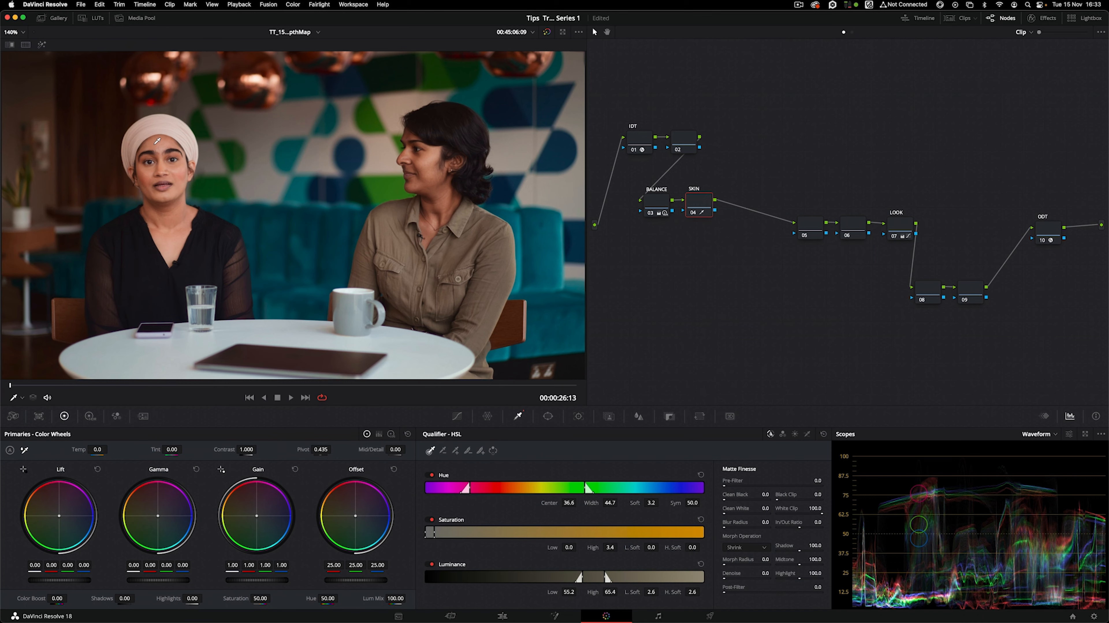
Highlight the skin selection and narrow it to hue width 6.6, saturation 1.0 to 2.2 and luminance low 56.1
{"action": "key", "text": "shift+h"}
{"action": "left_click_drag", "start_coordinate": [469, 490], "coordinate": [516, 489]}
{"action": "left_click_drag", "start_coordinate": [430, 532], "coordinate": [437, 533]}
{"action": "left_click_drag", "start_coordinate": [431, 532], "coordinate": [429, 531]}
{"action": "left_click_drag", "start_coordinate": [580, 576], "coordinate": [583, 577]}
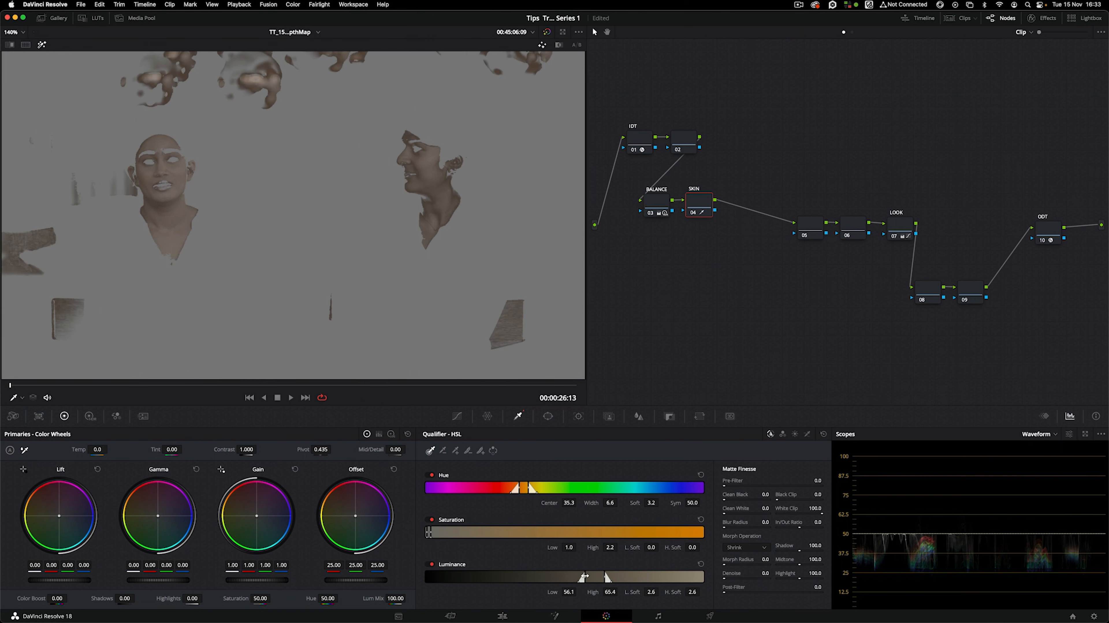
Refine the skin matte with Clean Black 14.1, Clean White 9.3, Blur Radius 5.0 and Denoise 17.1, and check the highlighted selection
{"action": "left_click_drag", "start_coordinate": [742, 494], "coordinate": [761, 494]}
{"action": "left_click_drag", "start_coordinate": [737, 559], "coordinate": [753, 578]}
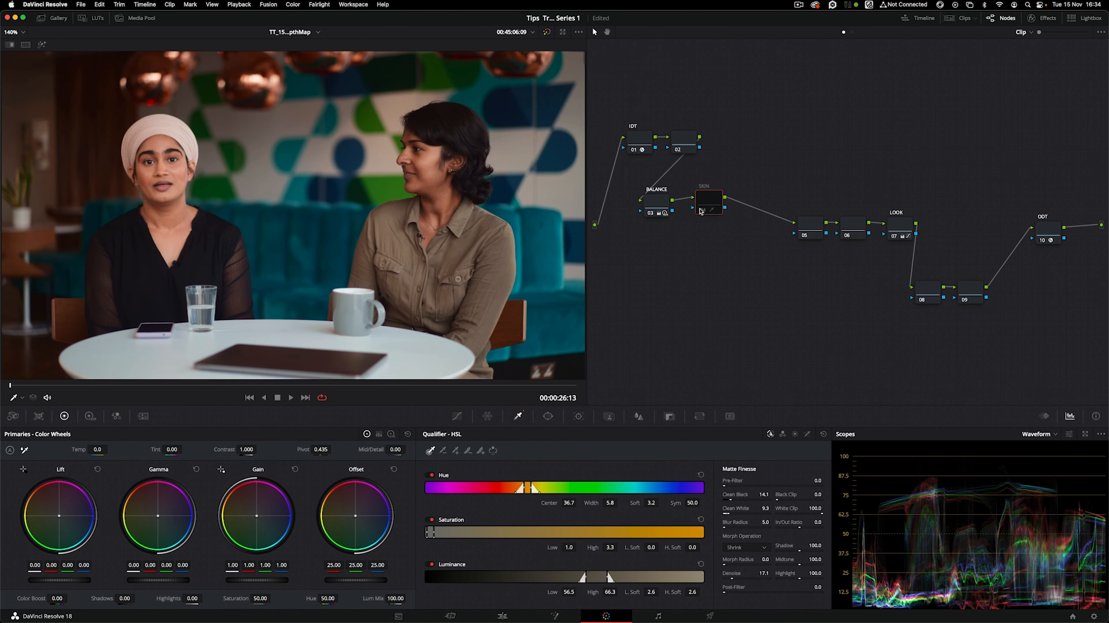
{"action": "left_click", "coordinate": [700, 211]}
{"action": "left_click_drag", "start_coordinate": [709, 202], "coordinate": [706, 205]}
{"action": "key", "text": "shift+h"}
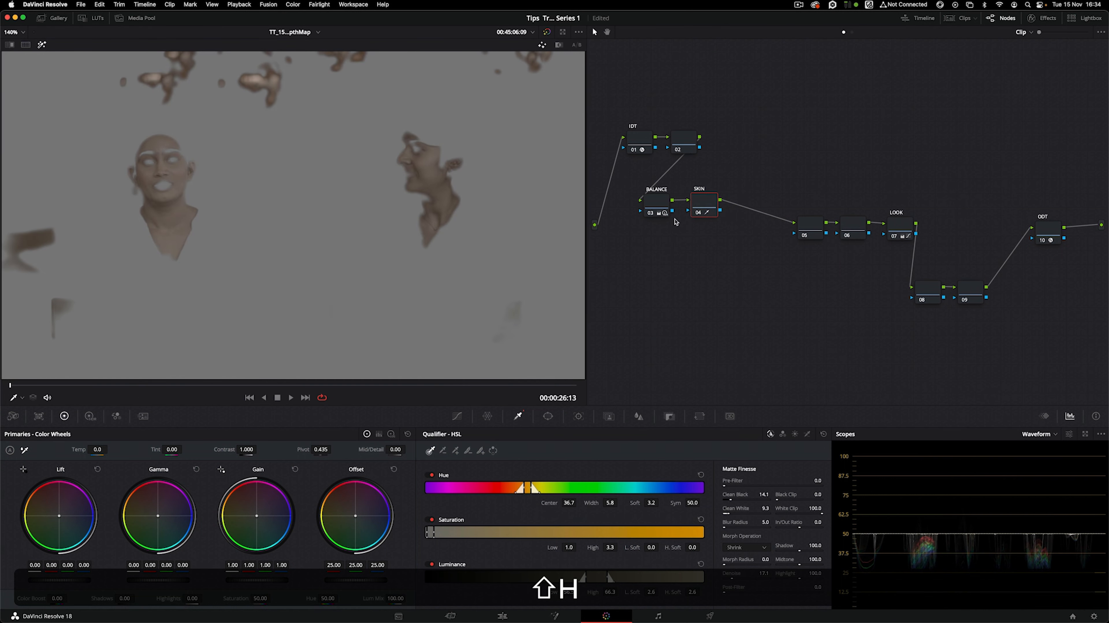
{"action": "key", "text": "shift+h"}
Add two circular windows to the SKIN node, one around each woman's head, and check their placement with the highlight view
{"action": "left_click", "coordinate": [548, 415]}
{"action": "left_click", "coordinate": [435, 495]}
{"action": "left_click_drag", "start_coordinate": [309, 174], "coordinate": [181, 188]}
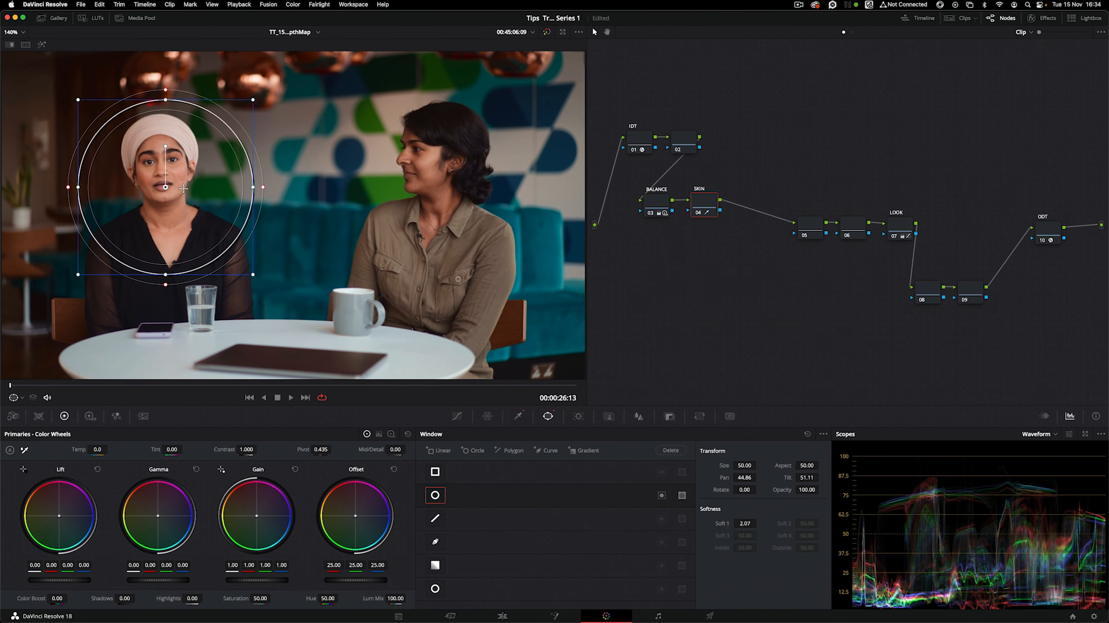
{"action": "left_click", "coordinate": [435, 589]}
{"action": "left_click_drag", "start_coordinate": [306, 211], "coordinate": [446, 176]}
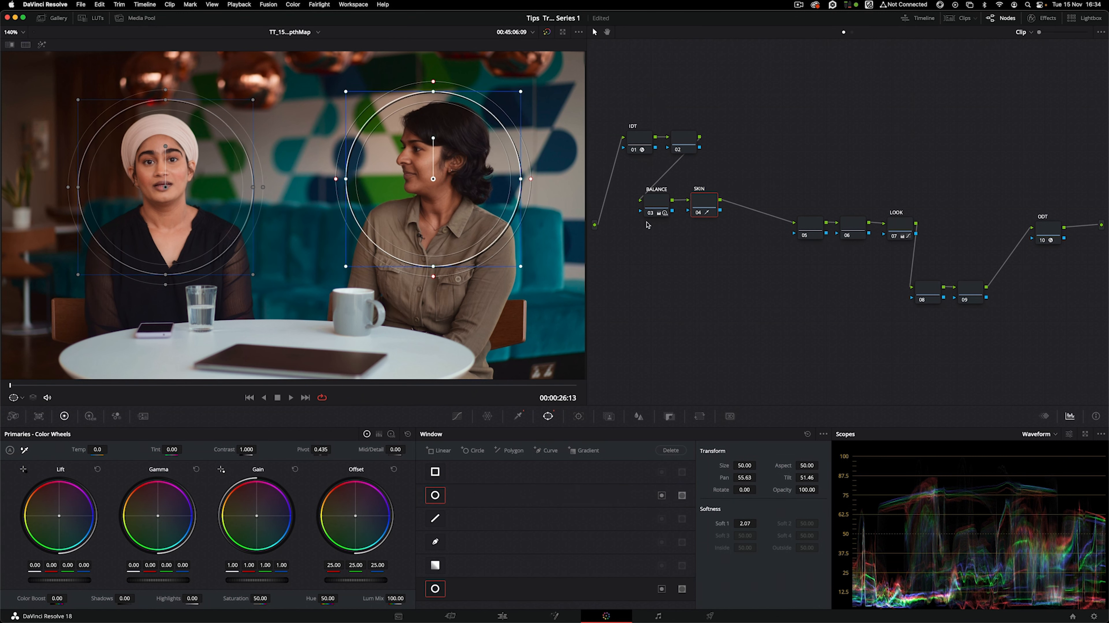
{"action": "left_click_drag", "start_coordinate": [516, 175], "coordinate": [505, 174]}
{"action": "key", "text": "shift+h"}
{"action": "left_click_drag", "start_coordinate": [231, 234], "coordinate": [234, 238]}
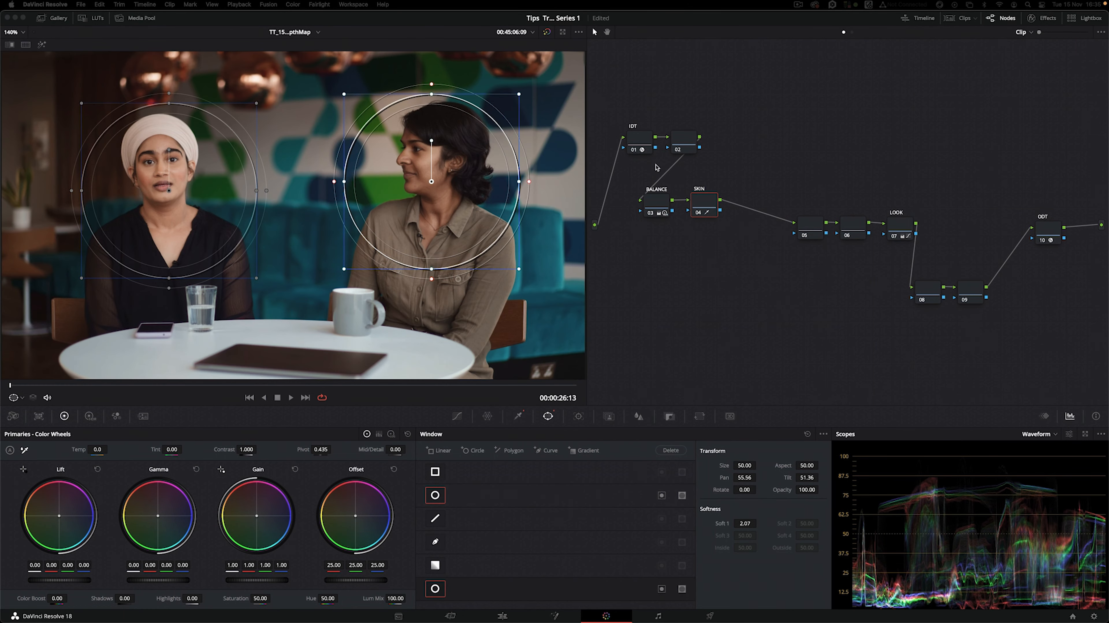
Nudge the SKIN node's Gamma color balance to red 0.01 and blue -0.01, and compare the node off and on
{"action": "left_click", "coordinate": [707, 203]}
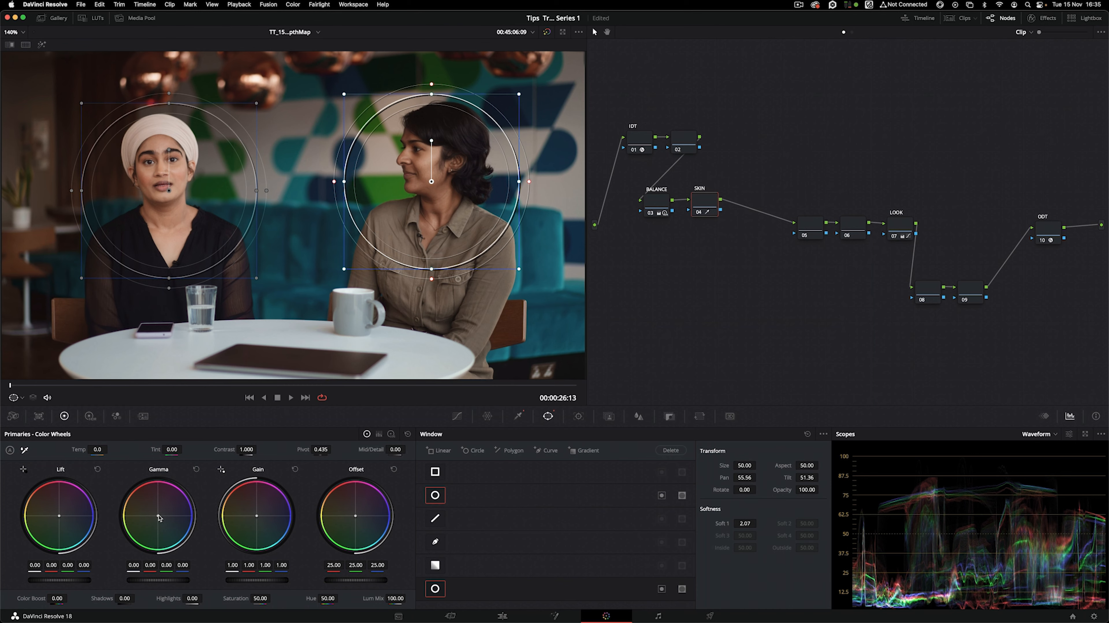
{"action": "left_click_drag", "start_coordinate": [158, 515], "coordinate": [157, 515]}
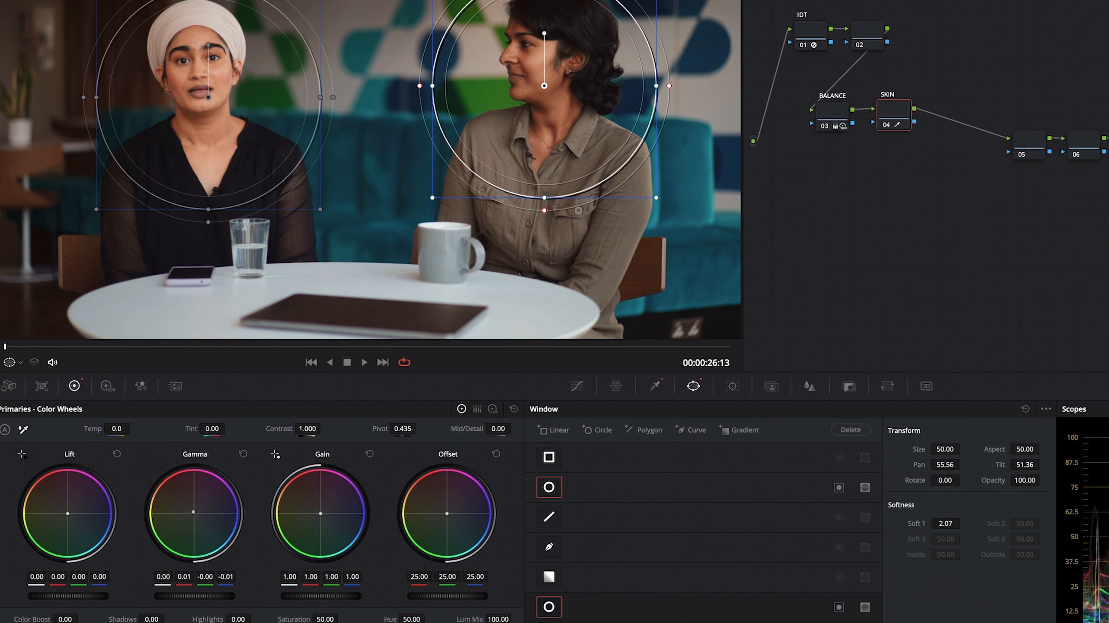
{"action": "left_click", "coordinate": [887, 125]}
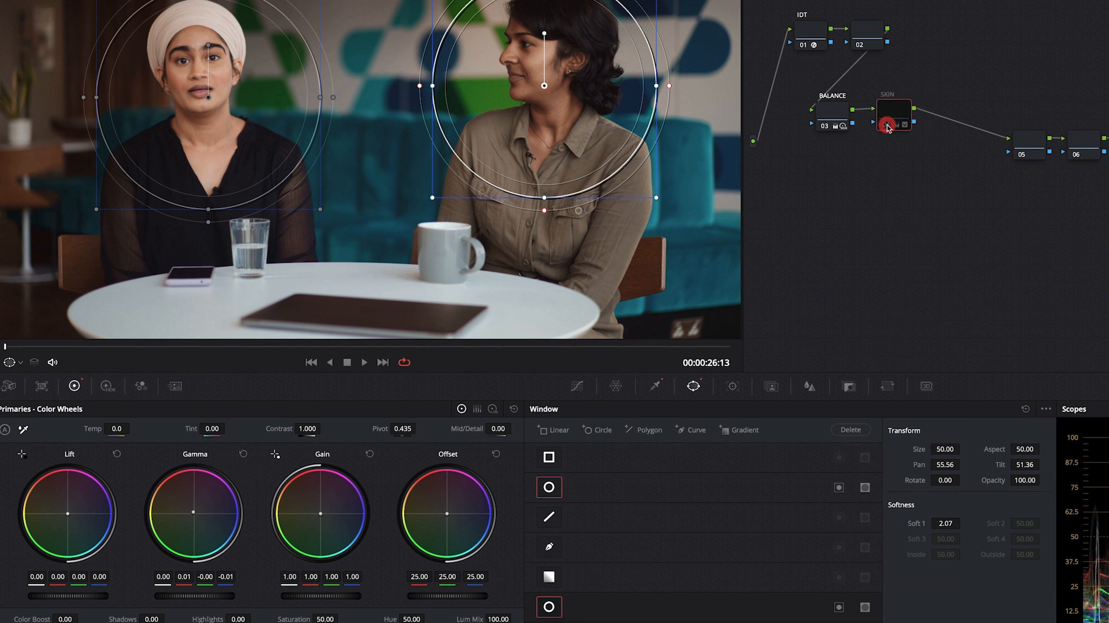
{"action": "left_click", "coordinate": [888, 125]}
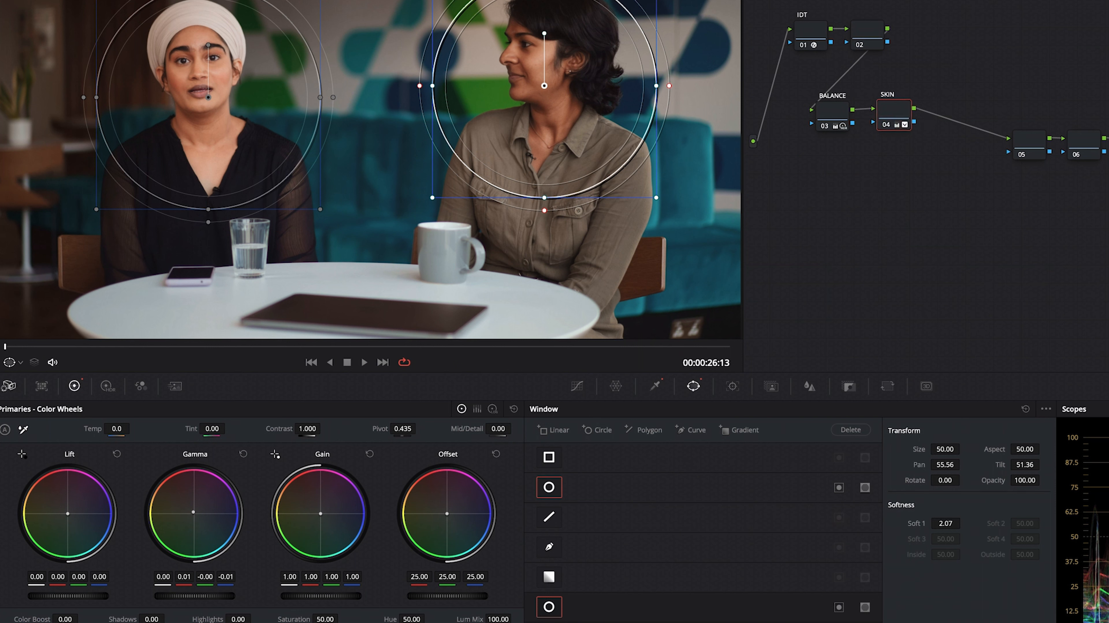
Hide the window outlines and compare the skin tones with the SKIN node disabled and enabled
{"action": "left_click", "coordinate": [19, 363]}
{"action": "left_click", "coordinate": [26, 378]}
{"action": "left_click", "coordinate": [886, 125]}
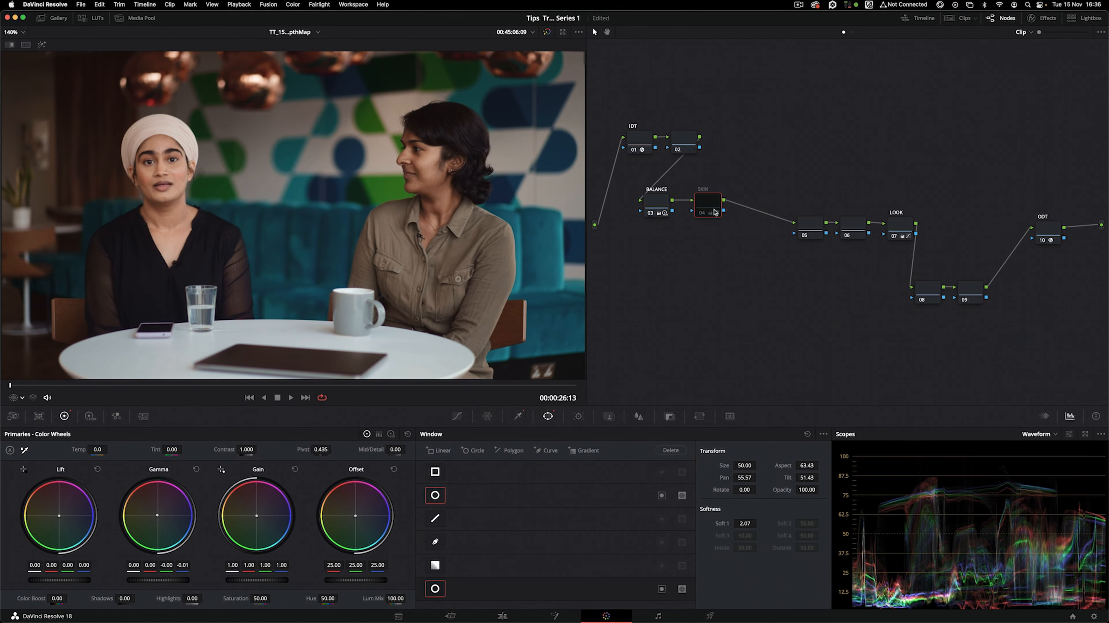
{"action": "left_click", "coordinate": [701, 213]}
{"action": "left_click", "coordinate": [701, 214]}
{"action": "left_click", "coordinate": [702, 213]}
Play the clip with the window outlines and highlighted selection shown to check that the skin key holds, and hide the outlines
{"action": "key", "text": "space"}
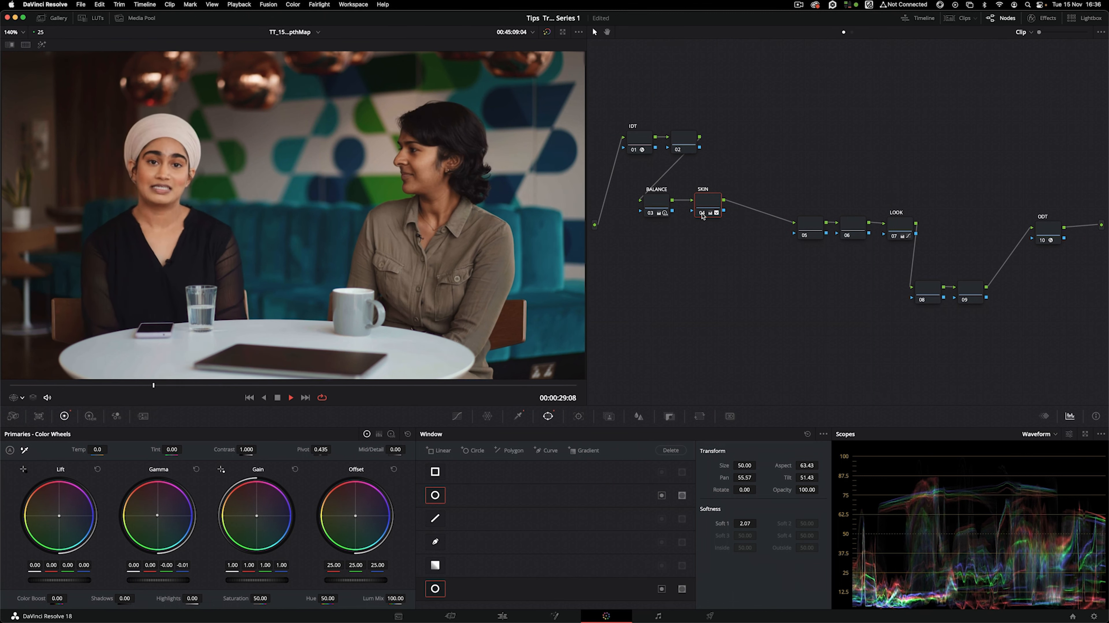
{"action": "left_click", "coordinate": [23, 398]}
{"action": "left_click", "coordinate": [39, 435]}
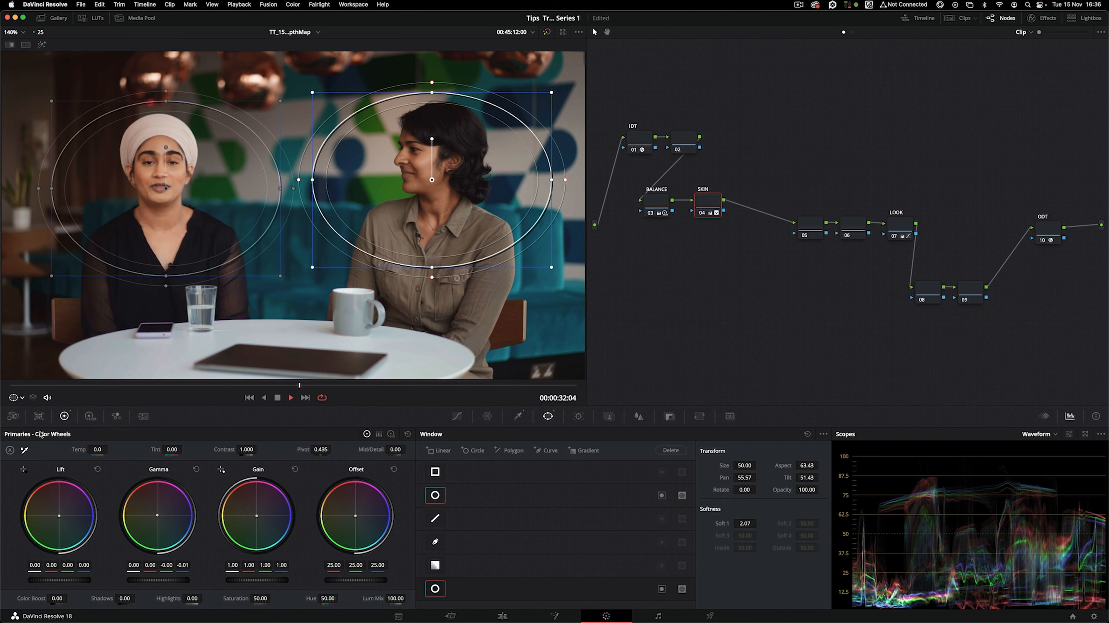
{"action": "key", "text": "shift+h"}
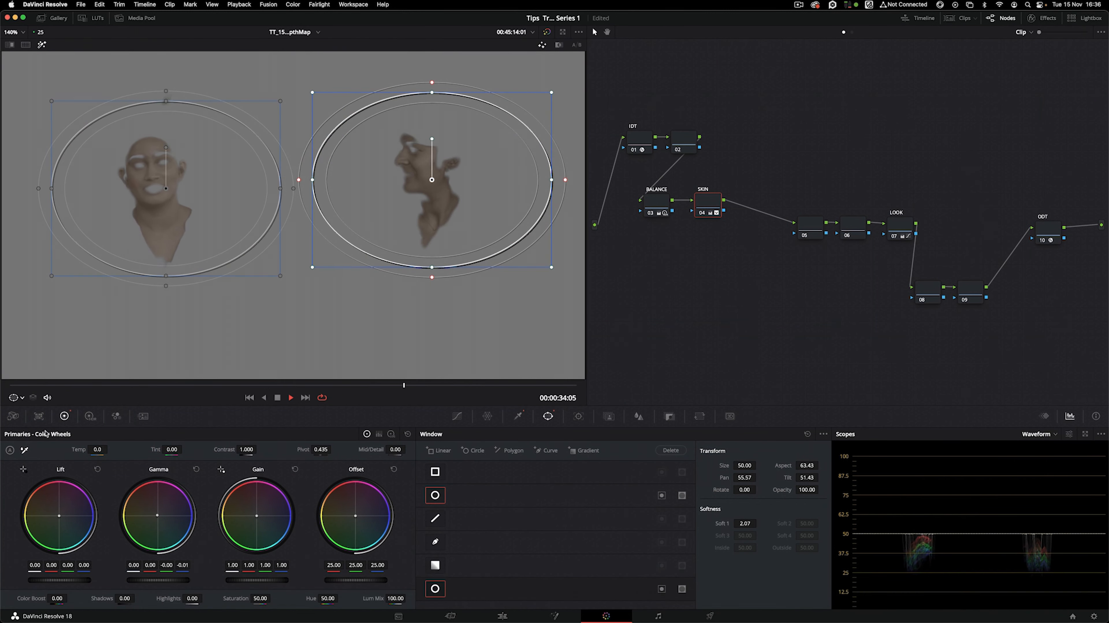
{"action": "key", "text": "space"}
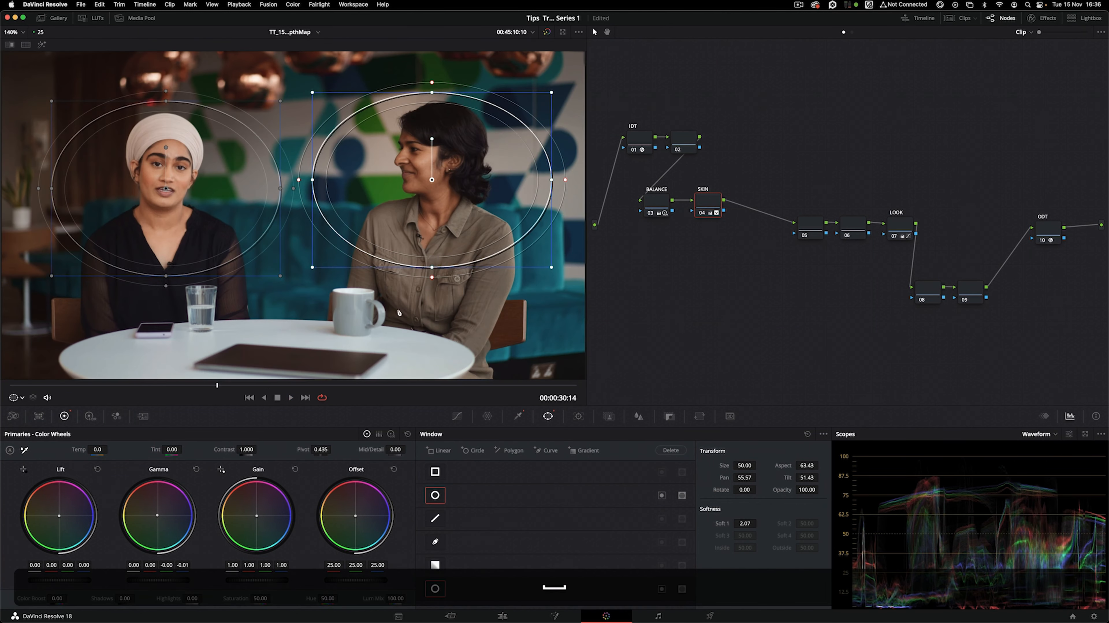
{"action": "left_click", "coordinate": [23, 397]}
{"action": "left_click", "coordinate": [24, 410]}
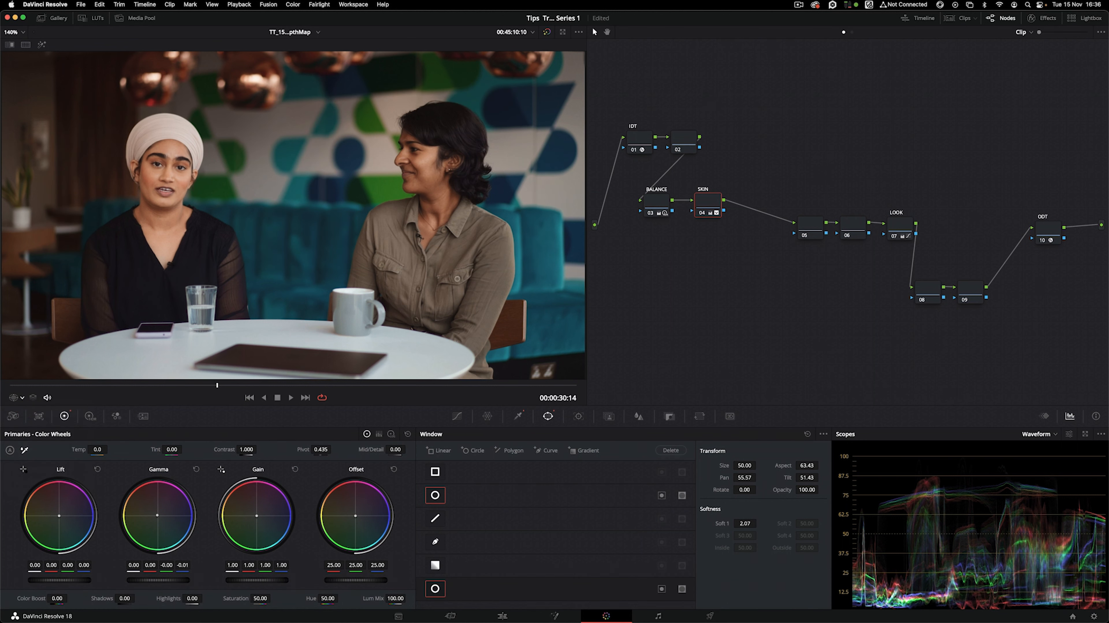
{"action": "key", "text": "space"}
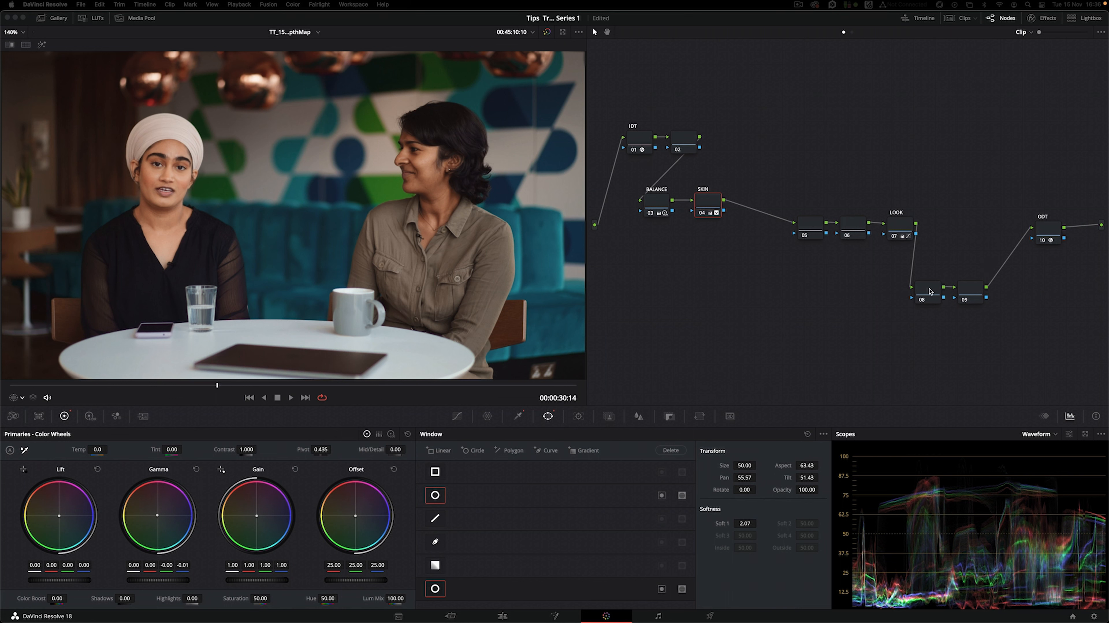
Rearrange the node tree by moving LOOK and node 06 down into the row with nodes 08 and 09
{"action": "left_click_drag", "start_coordinate": [901, 229], "coordinate": [885, 285]}
{"action": "left_click_drag", "start_coordinate": [855, 231], "coordinate": [890, 296]}
{"action": "left_click_drag", "start_coordinate": [848, 288], "coordinate": [844, 292]}
Filter the effects library to favorites and apply the Glow effect to node 06
{"action": "left_click", "coordinate": [1040, 19]}
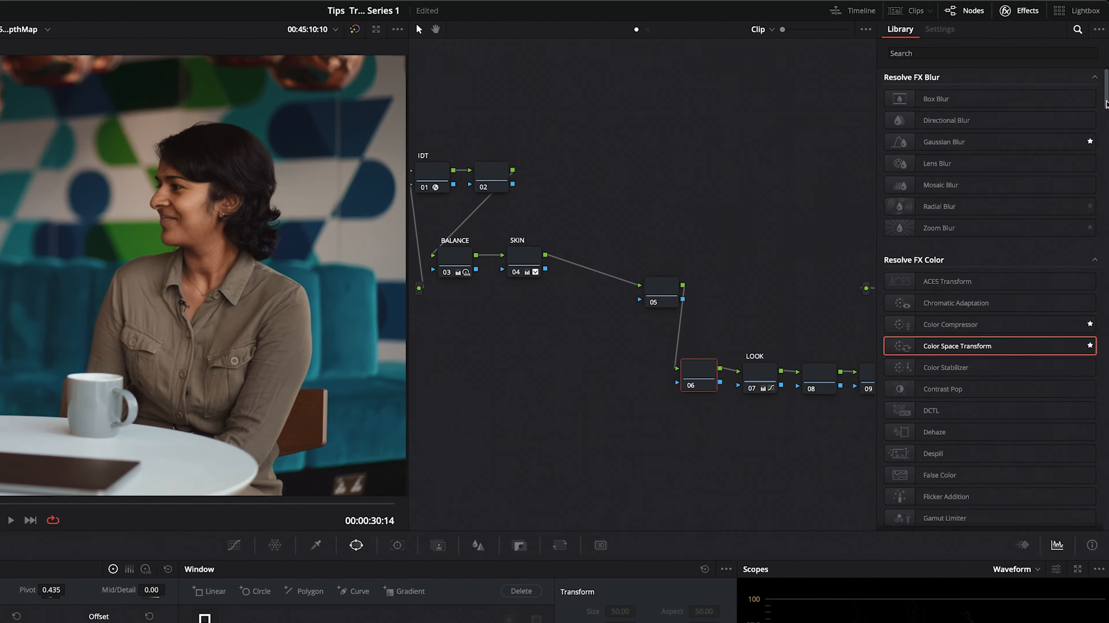
{"action": "left_click", "coordinate": [1100, 33]}
{"action": "left_click", "coordinate": [1038, 58]}
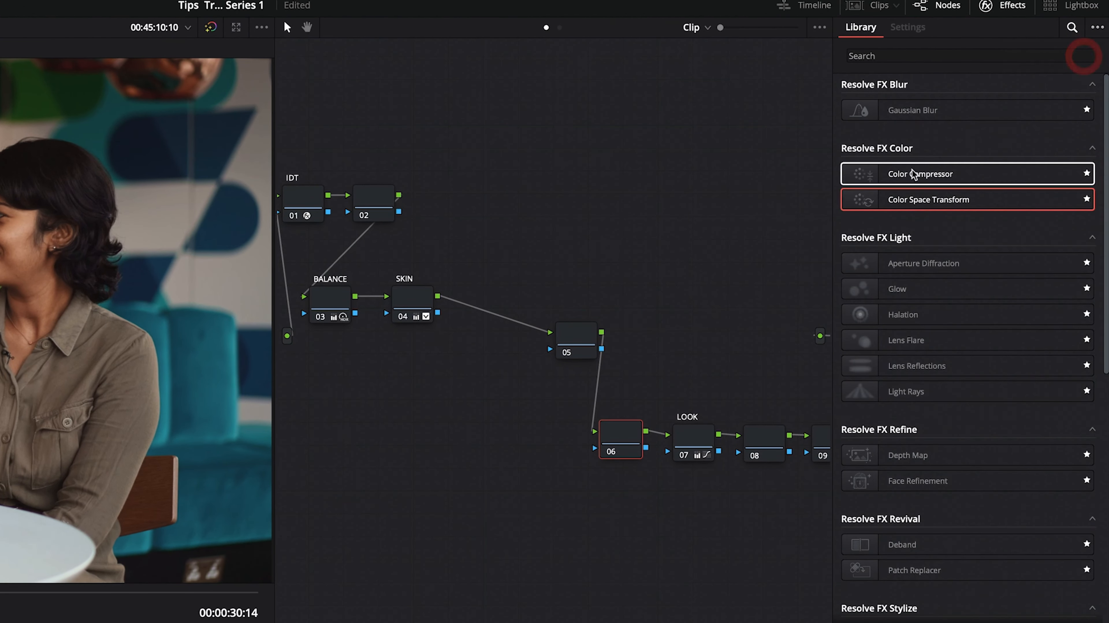
{"action": "left_click_drag", "start_coordinate": [913, 288], "coordinate": [636, 444]}
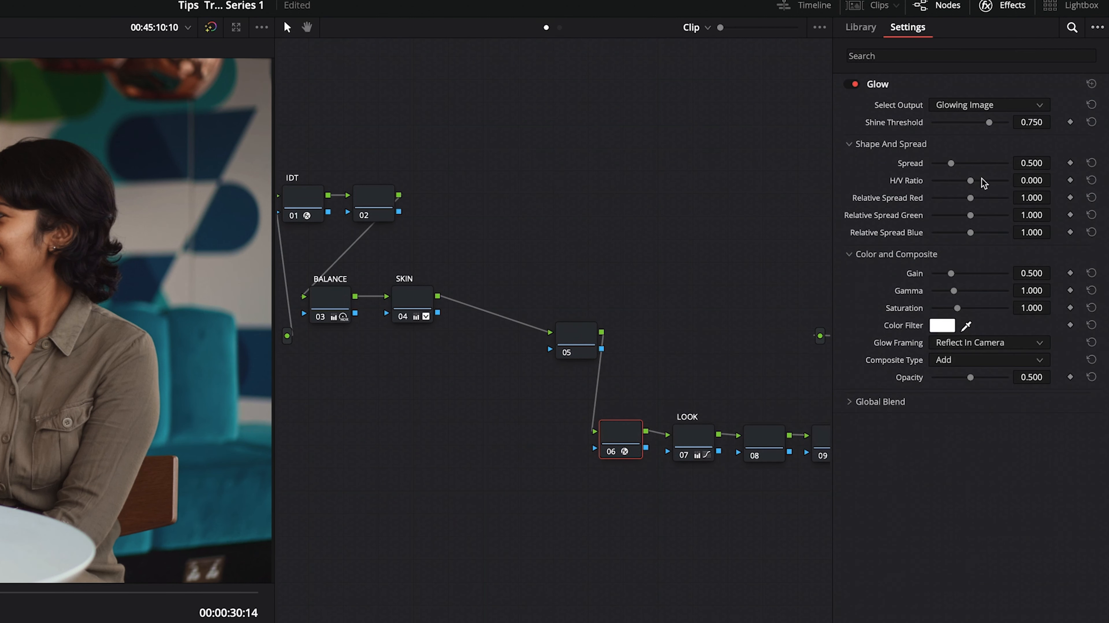
Set the Glow's composite type to Softlight and its shine threshold to 0.138
{"action": "left_click", "coordinate": [955, 360]}
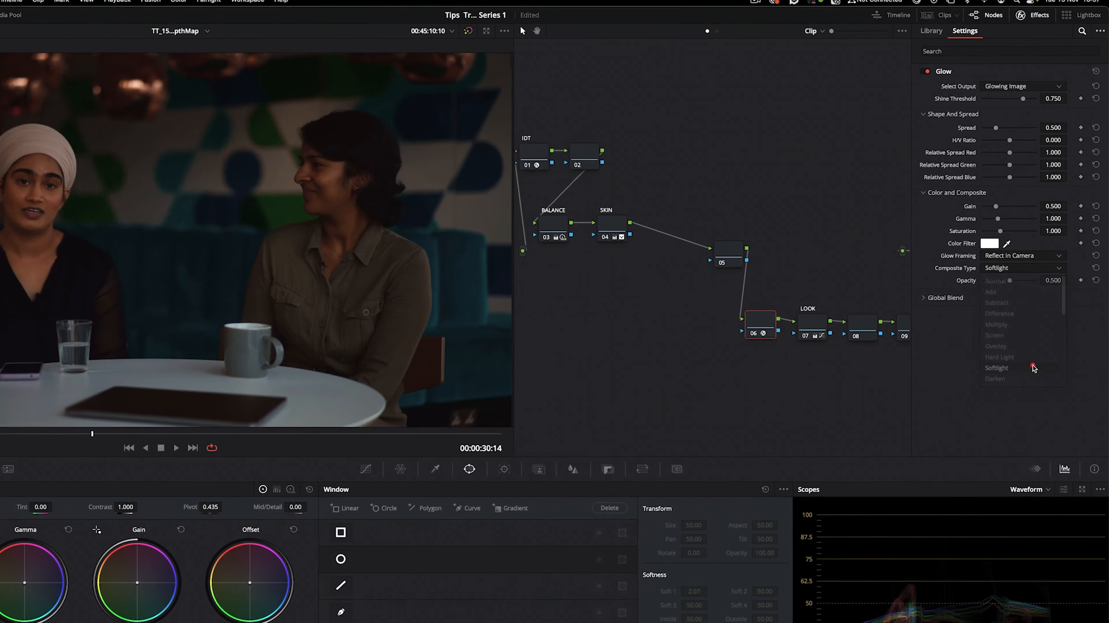
{"action": "left_click", "coordinate": [1010, 479]}
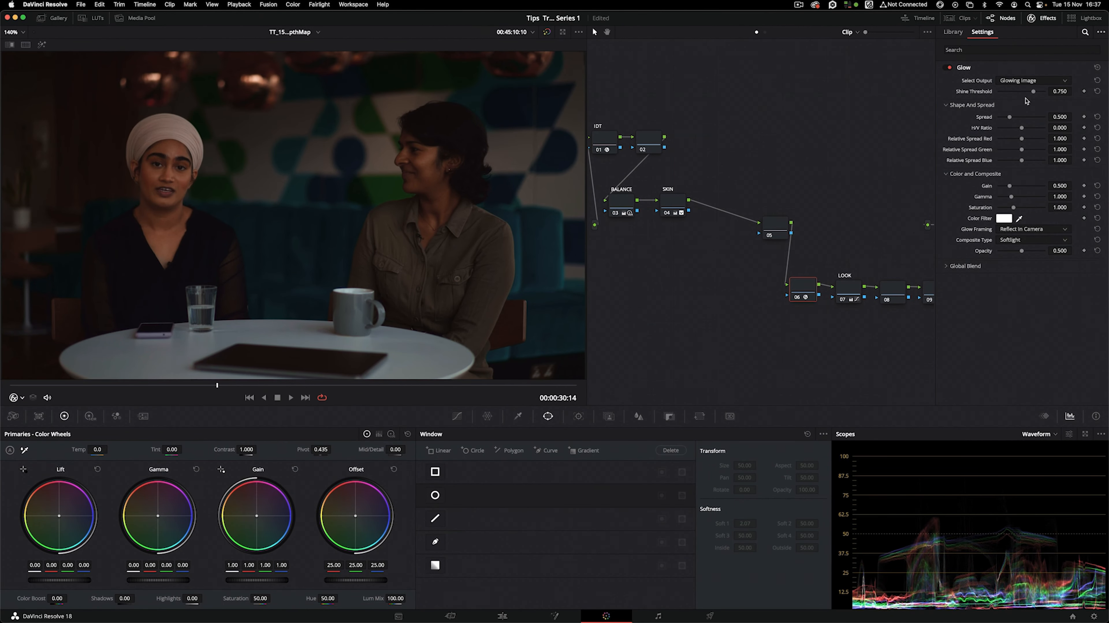
{"action": "left_click_drag", "start_coordinate": [1020, 95], "coordinate": [1004, 100]}
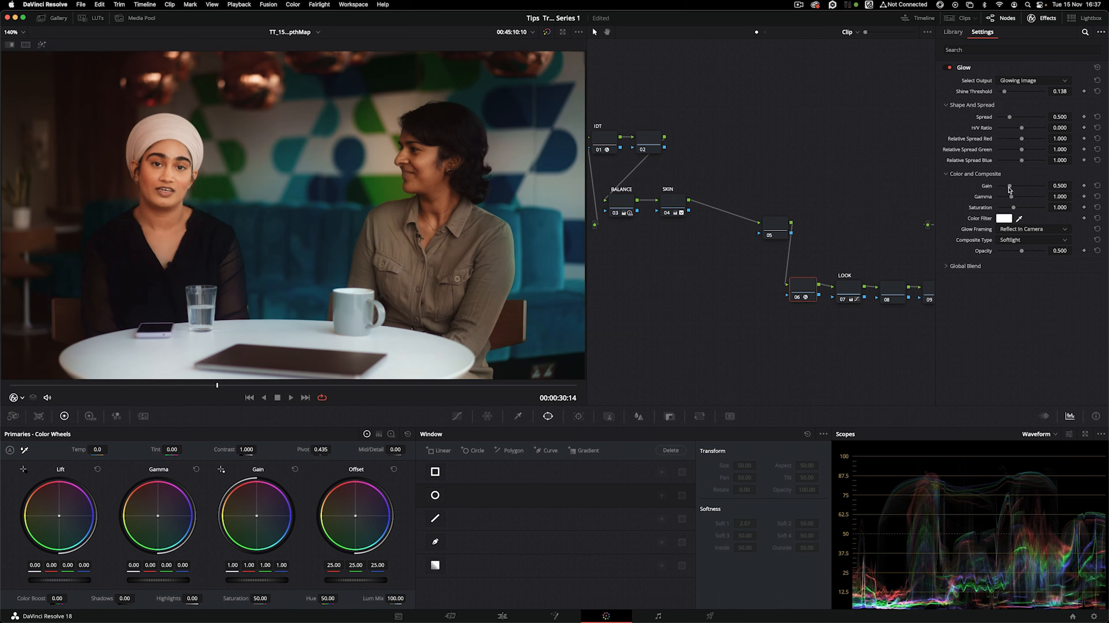
Adjust the Glow to gain 0.275, gamma 2.384 and shine threshold 0.101, and label the node GLOW
{"action": "left_click_drag", "start_coordinate": [1009, 188], "coordinate": [1034, 200]}
{"action": "left_click_drag", "start_coordinate": [1004, 91], "coordinate": [1004, 92]}
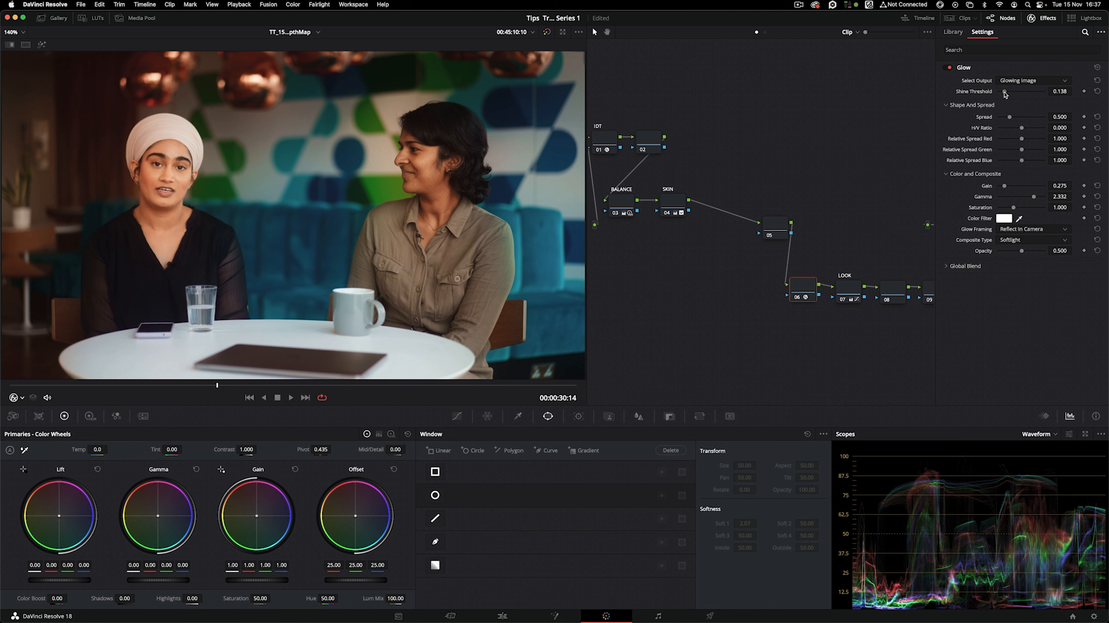
{"action": "left_click_drag", "start_coordinate": [1004, 93], "coordinate": [1002, 92]}
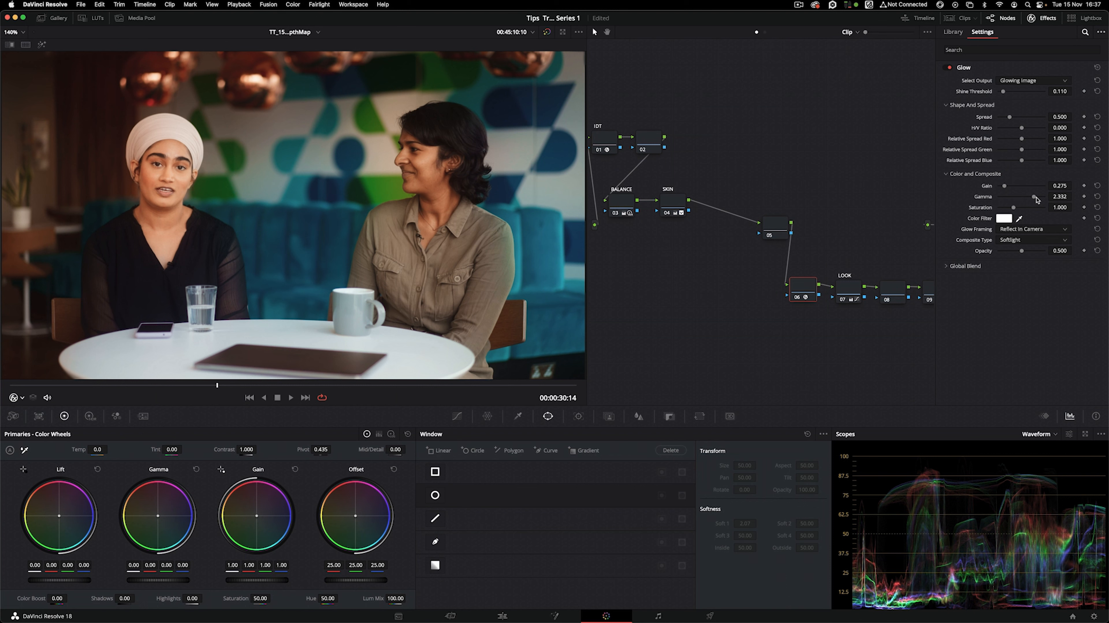
{"action": "left_click_drag", "start_coordinate": [1034, 197], "coordinate": [1003, 190]}
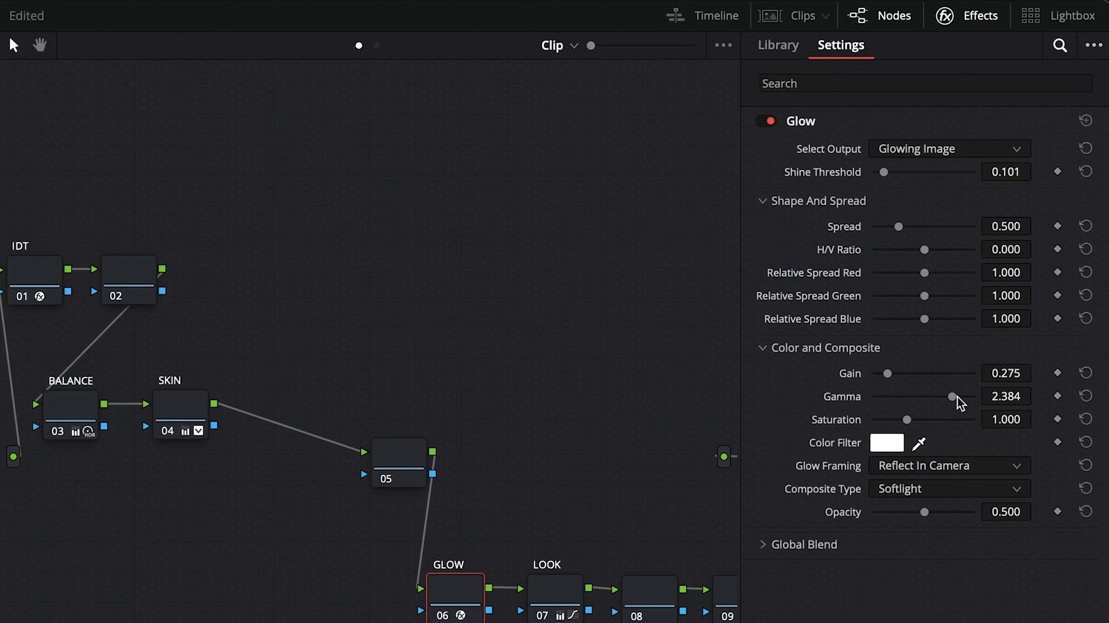
Try the Glow at gamma 2.511, testing its saturation at a high level and at 0
{"action": "left_click_drag", "start_coordinate": [952, 397], "coordinate": [956, 399]}
{"action": "left_click_drag", "start_coordinate": [451, 595], "coordinate": [451, 594]}
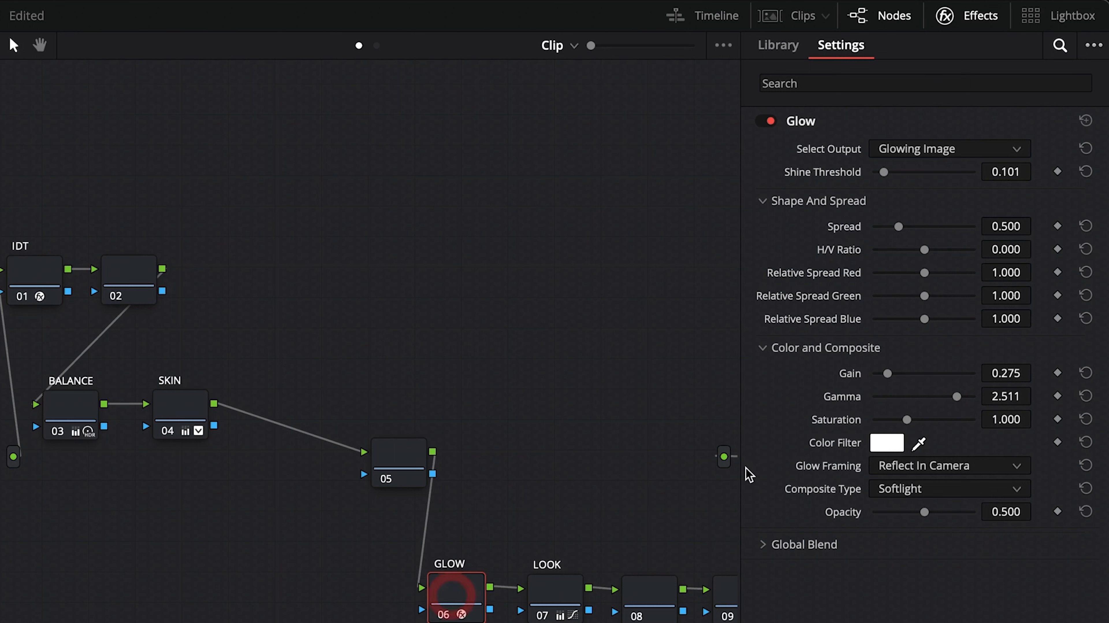
{"action": "left_click_drag", "start_coordinate": [907, 419], "coordinate": [967, 420]}
{"action": "double_click", "coordinate": [843, 420]}
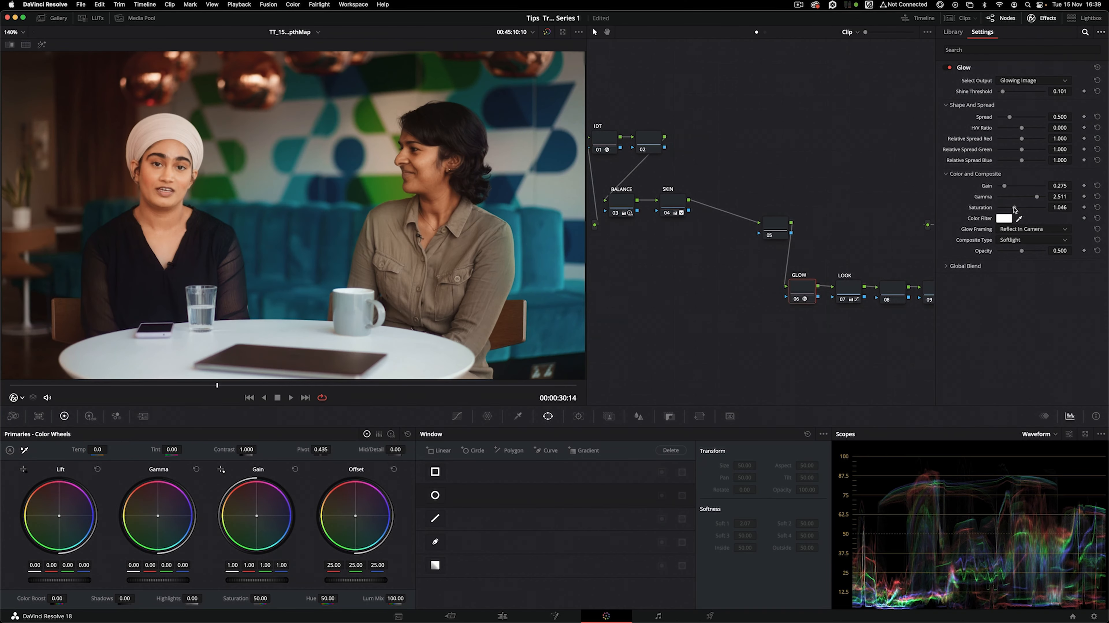
{"action": "left_click_drag", "start_coordinate": [1014, 210], "coordinate": [952, 206]}
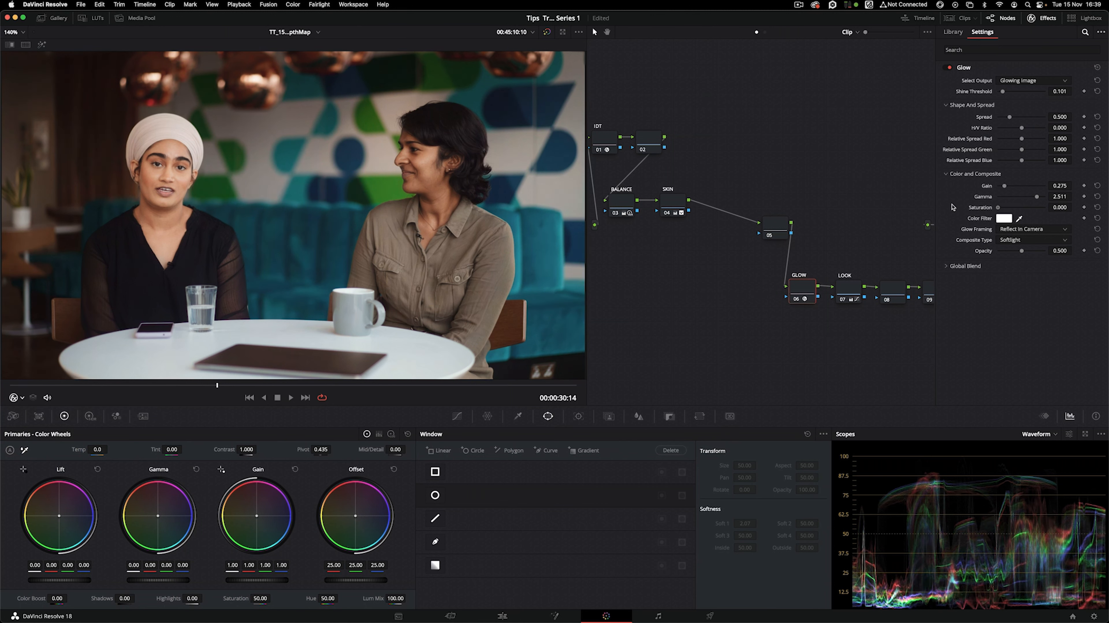
Compare the GLOW node on and off, and set the Glow's saturation to 0.400 with gamma 2.384
{"action": "left_click", "coordinate": [797, 300]}
{"action": "left_click", "coordinate": [796, 299]}
{"action": "left_click", "coordinate": [796, 299]}
{"action": "left_click", "coordinate": [796, 299]}
{"action": "left_click_drag", "start_coordinate": [998, 207], "coordinate": [1004, 209]}
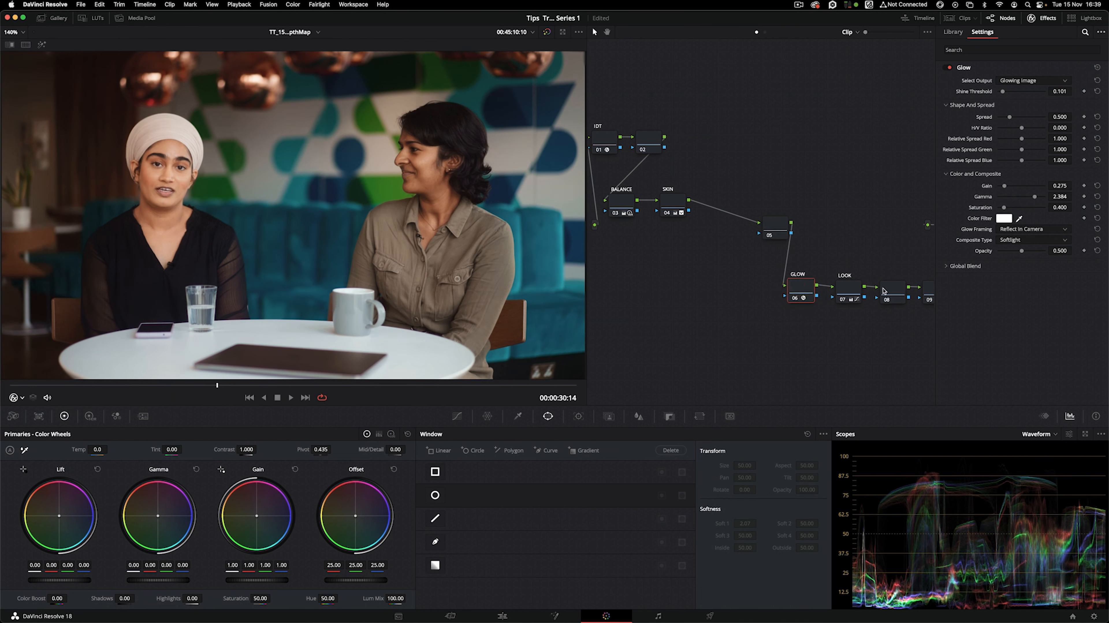
{"action": "left_click", "coordinate": [1040, 21]}
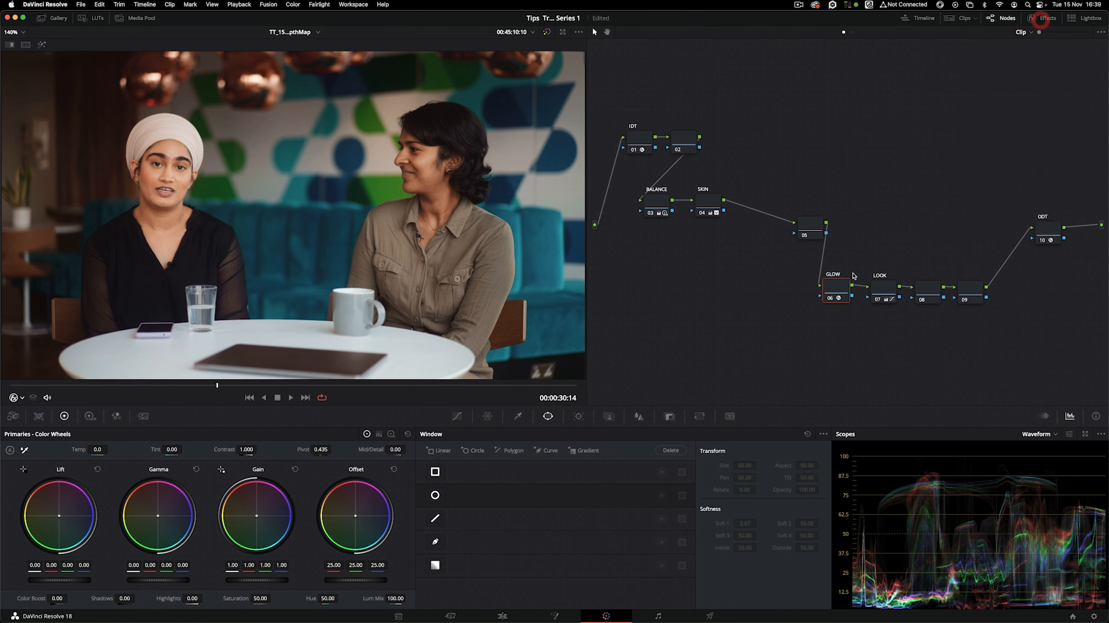
{"action": "left_click", "coordinate": [830, 299]}
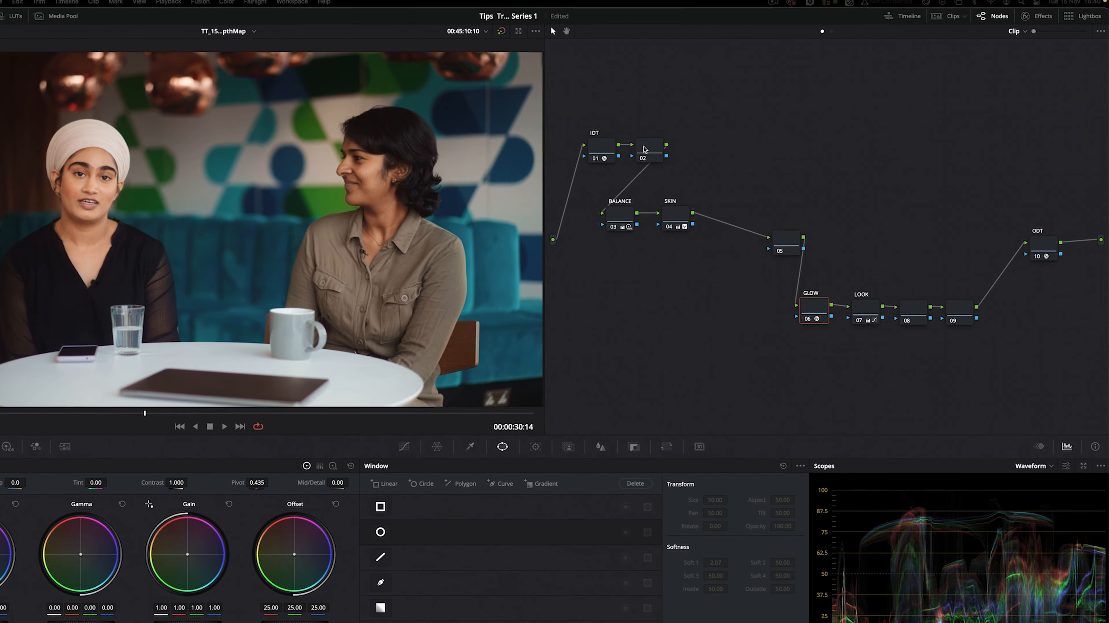
Apply the Film Grain effect to node 02 and choose its 35mm 400T preset
{"action": "left_click", "coordinate": [676, 138]}
{"action": "left_click", "coordinate": [1030, 15]}
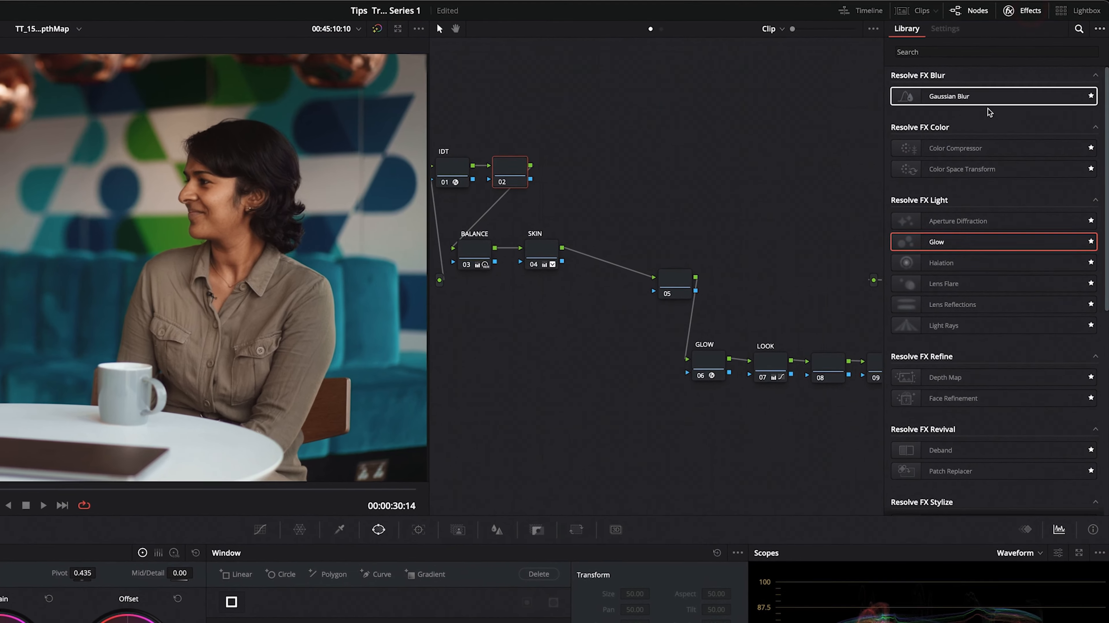
{"action": "scroll", "coordinate": [965, 298], "scroll_direction": "down", "scroll_amount": 10}
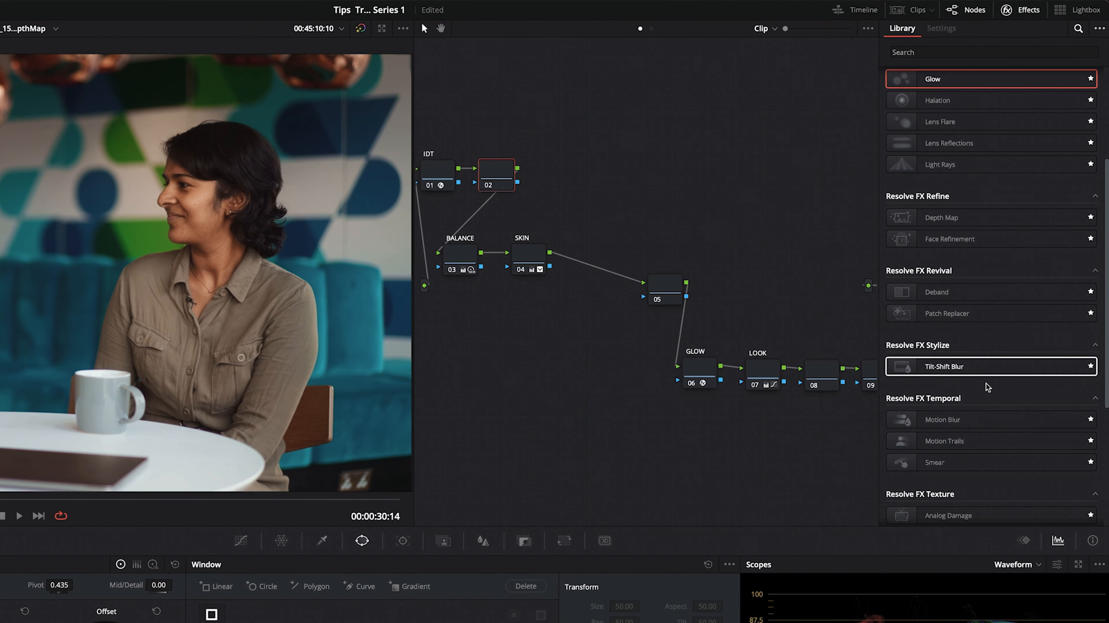
{"action": "left_click_drag", "start_coordinate": [950, 325], "coordinate": [505, 179]}
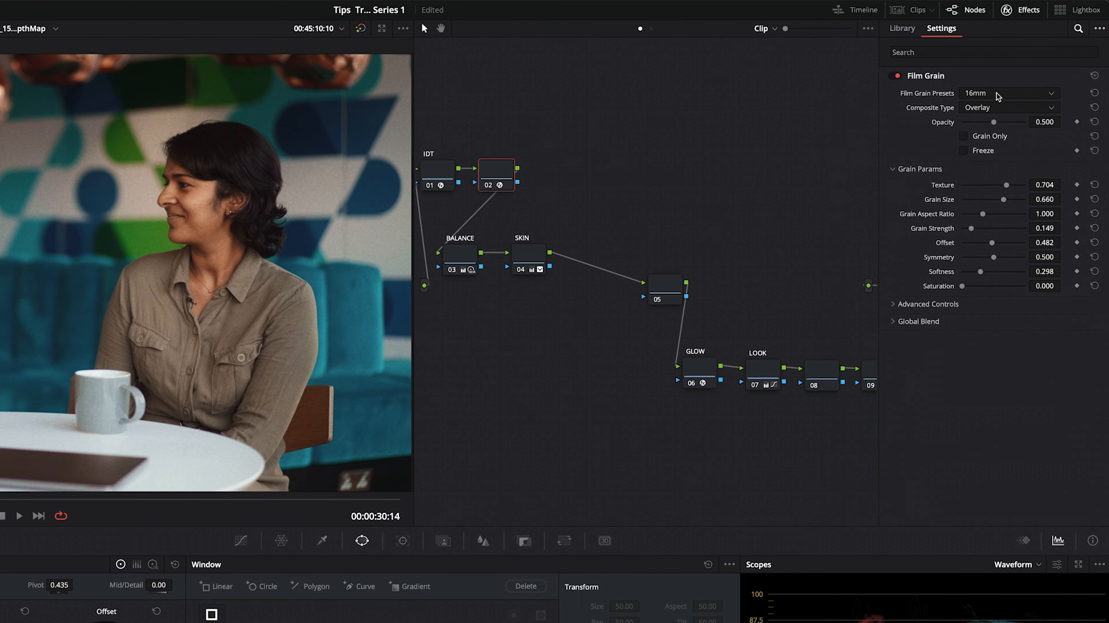
{"action": "left_click", "coordinate": [998, 94]}
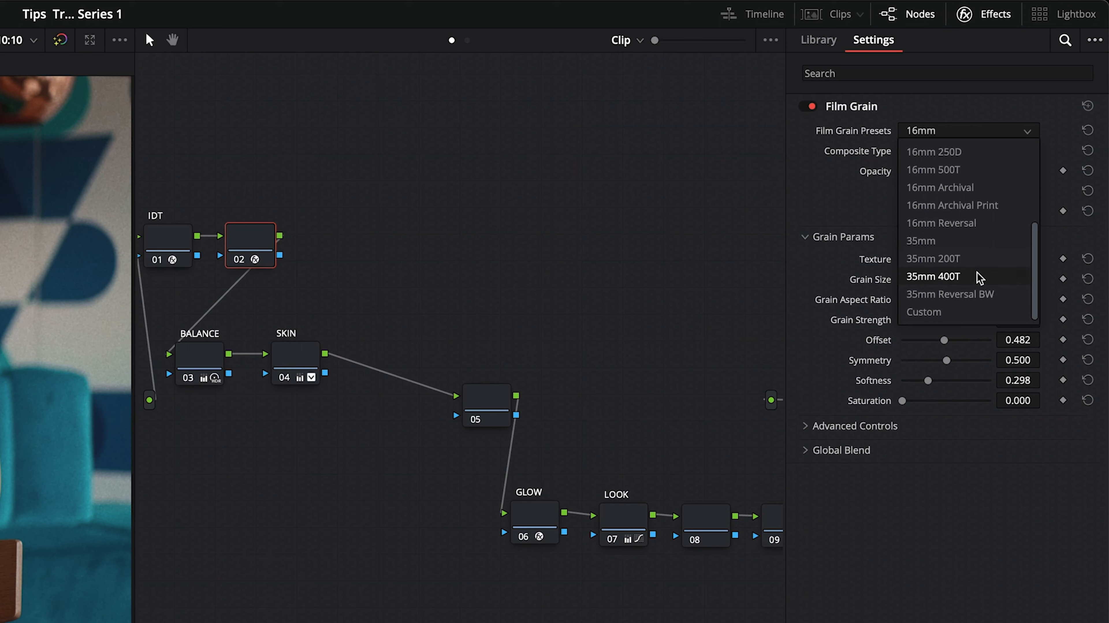
{"action": "left_click", "coordinate": [978, 277]}
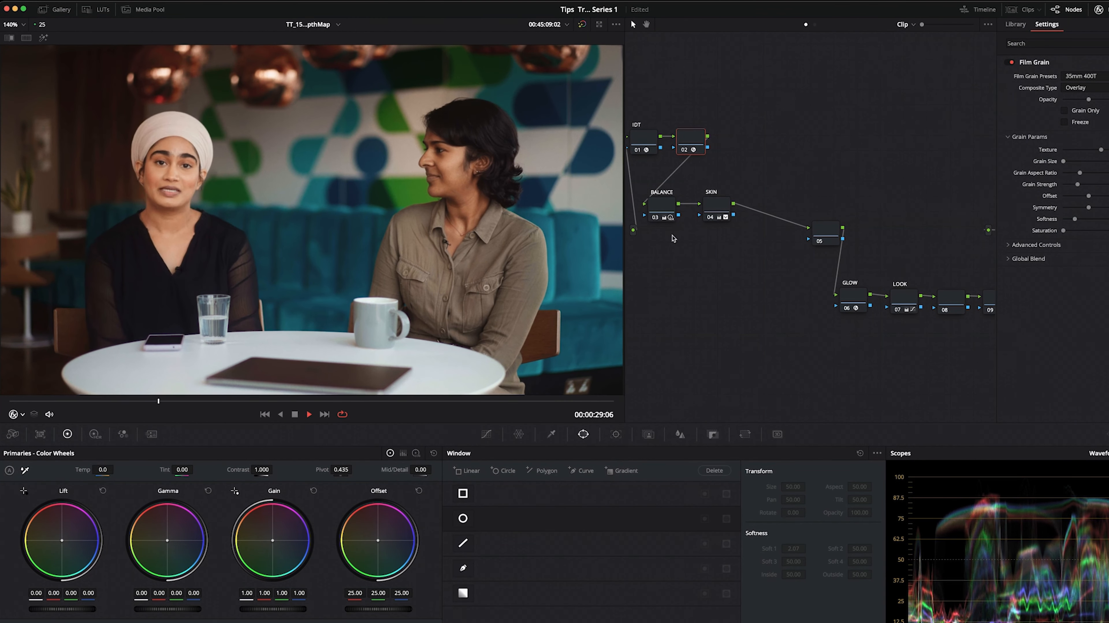
Stop playback and label node 02 GRAIN
{"action": "key", "text": "space"}
{"action": "type", "text": "GRAIN"}
{"action": "key", "text": "shift+Return"}
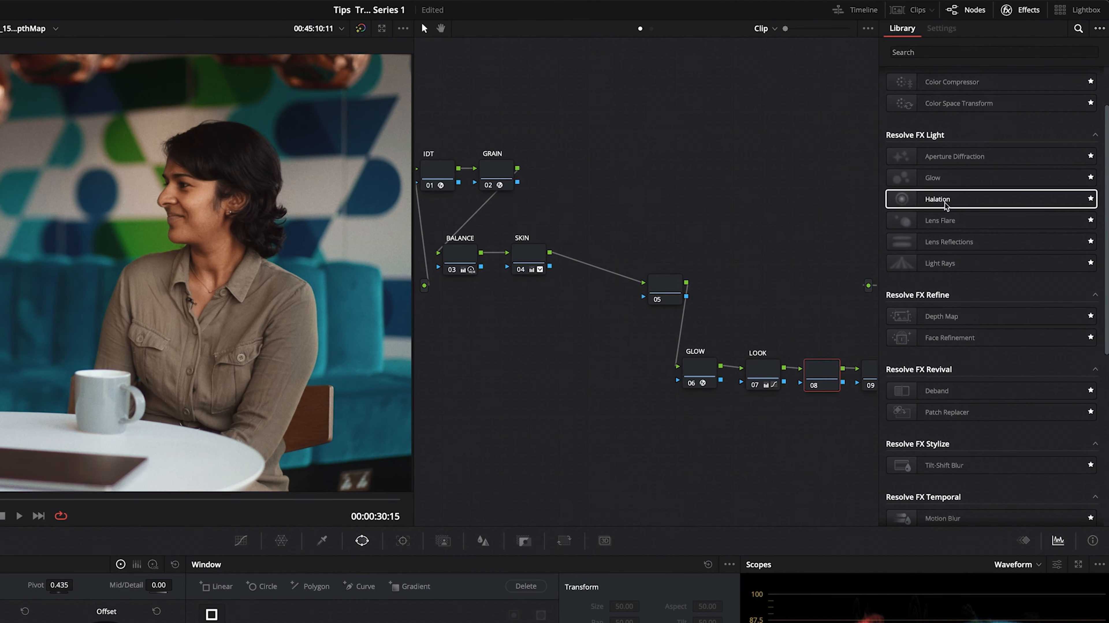
Apply the Halation effect to node 08 and set its Reduce Highlights to 1.000
{"action": "left_click_drag", "start_coordinate": [944, 205], "coordinate": [843, 310]}
{"action": "left_click_drag", "start_coordinate": [820, 378], "coordinate": [820, 379]}
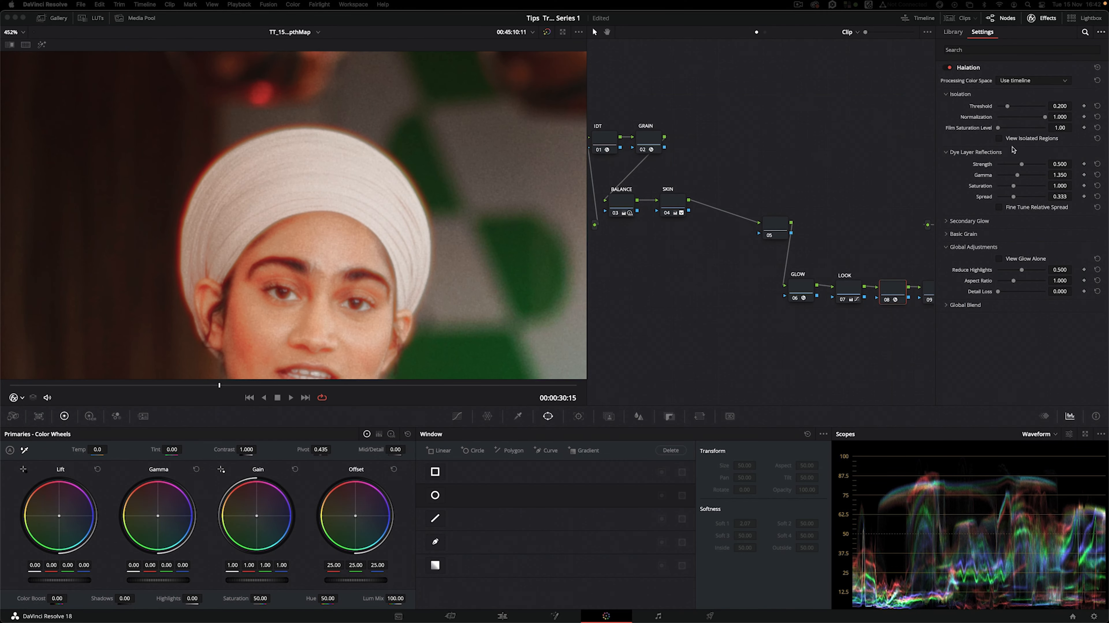
{"action": "left_click_drag", "start_coordinate": [1022, 270], "coordinate": [1051, 274]}
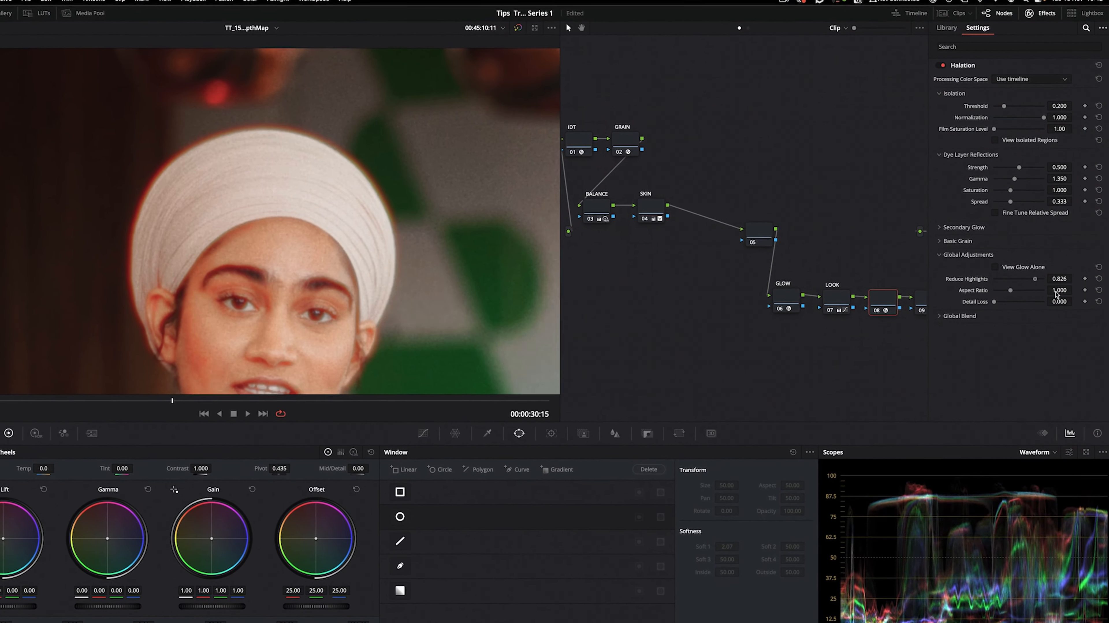
{"action": "left_click_drag", "start_coordinate": [1043, 280], "coordinate": [1051, 311]}
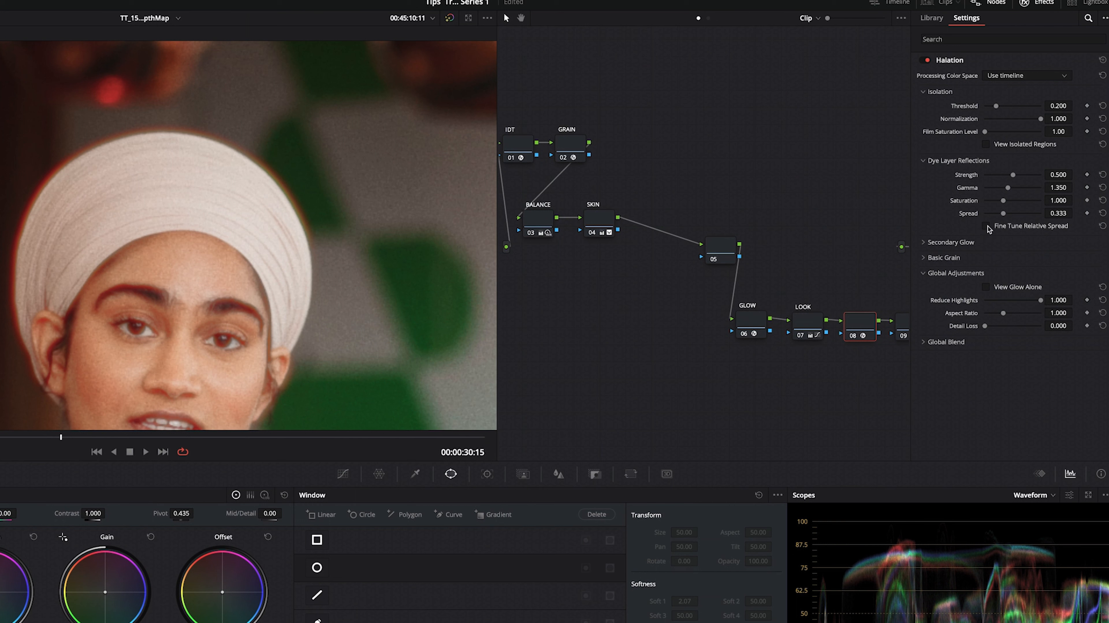
Enable Halation's fine-tuned relative spread with green at 0.789, and reduce the dye layer reflection strength to 0.220
{"action": "left_click", "coordinate": [986, 226]}
{"action": "mouse_move", "coordinate": [1012, 254]}
{"action": "left_mouse_down"}
{"action": "mouse_move", "coordinate": [1025, 258]}
{"action": "mouse_move", "coordinate": [1006, 260]}
{"action": "left_mouse_up"}
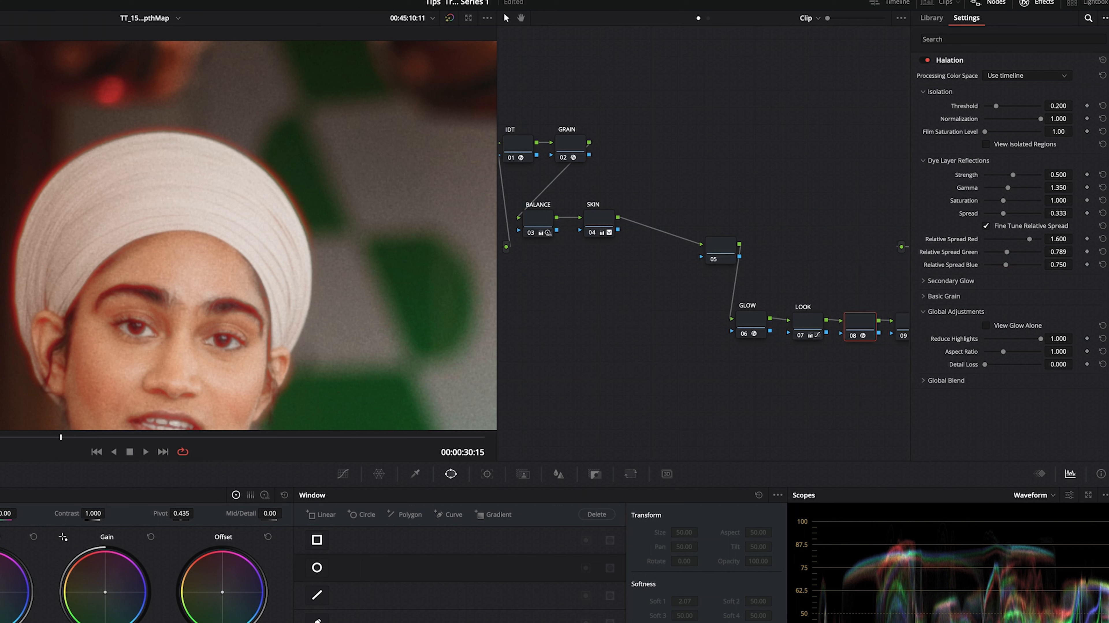
{"action": "mouse_move", "coordinate": [1014, 177]}
{"action": "left_mouse_down"}
{"action": "mouse_move", "coordinate": [961, 179]}
{"action": "mouse_move", "coordinate": [998, 187]}
{"action": "left_mouse_up"}
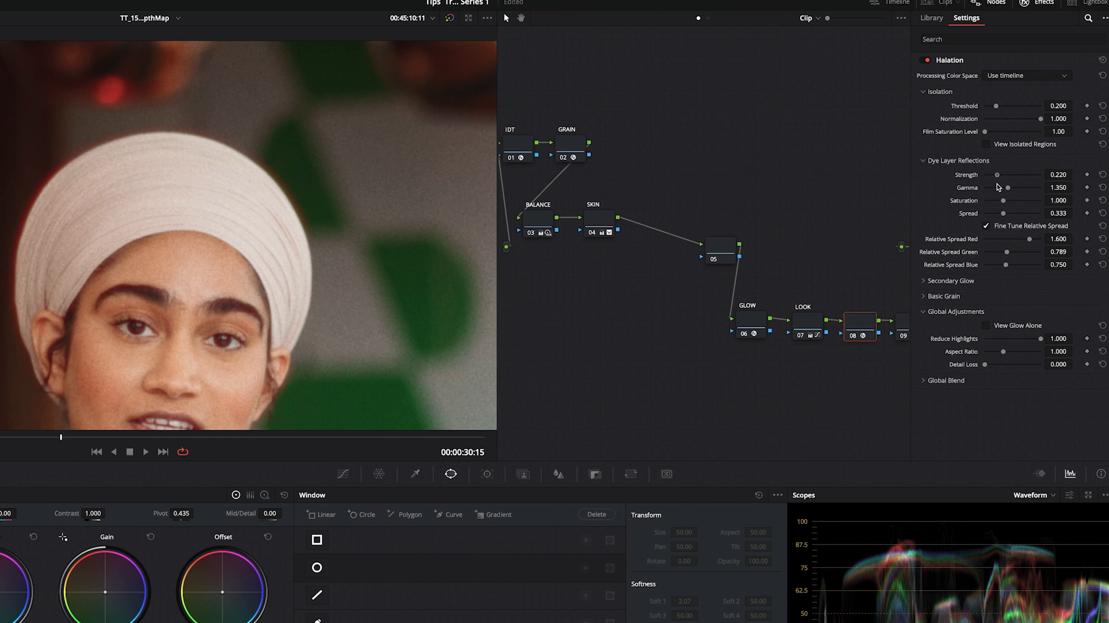
Compare the image with Halation on and off, and set its dye layer reflection strength to 0.156
{"action": "left_click", "coordinate": [926, 61]}
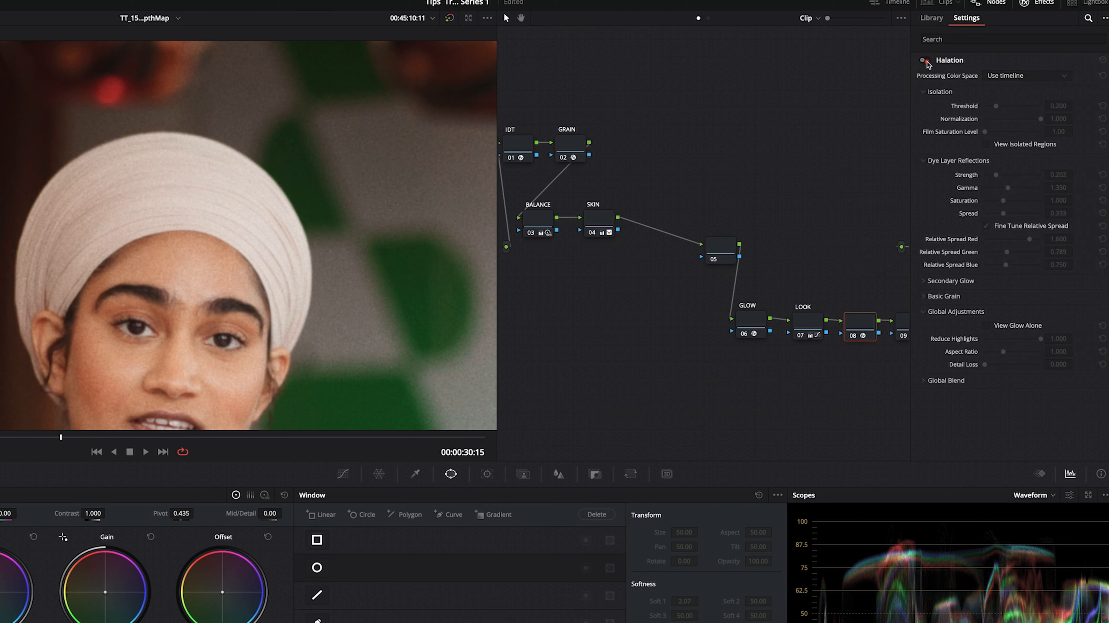
{"action": "left_click", "coordinate": [926, 61]}
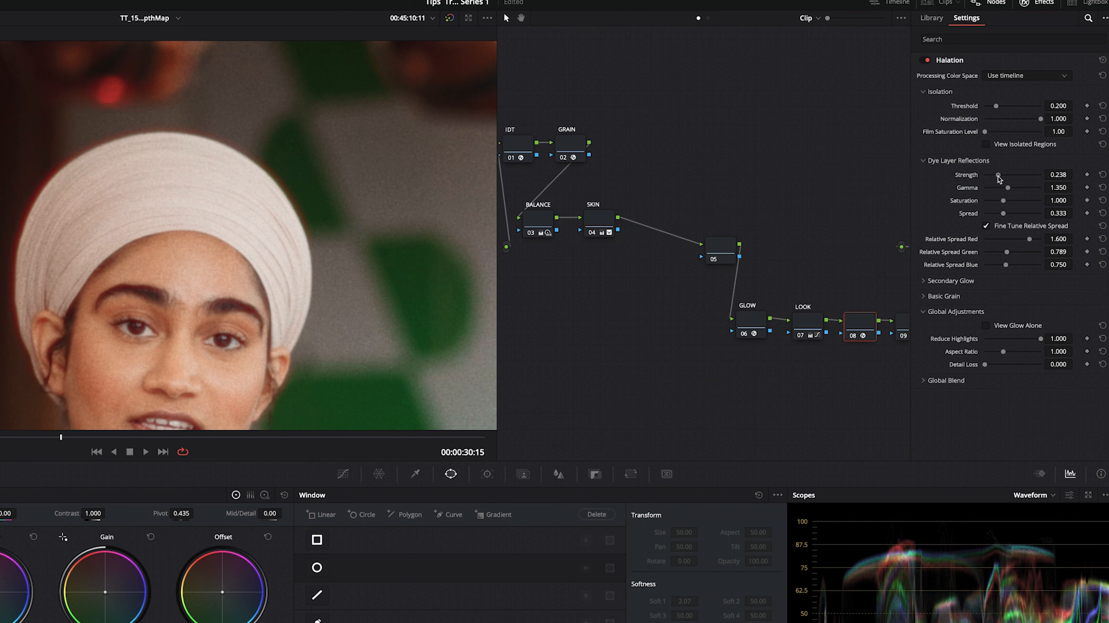
{"action": "left_click_drag", "start_coordinate": [996, 177], "coordinate": [993, 178]}
{"action": "left_click", "coordinate": [926, 60]}
{"action": "left_click", "coordinate": [926, 61]}
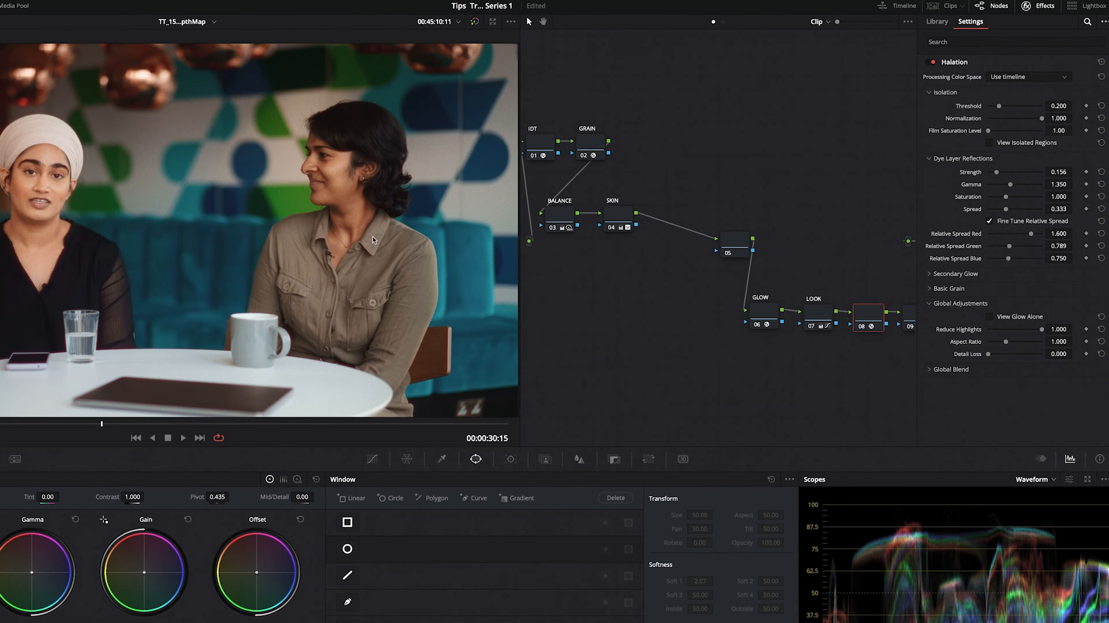
{"action": "left_click", "coordinate": [932, 61]}
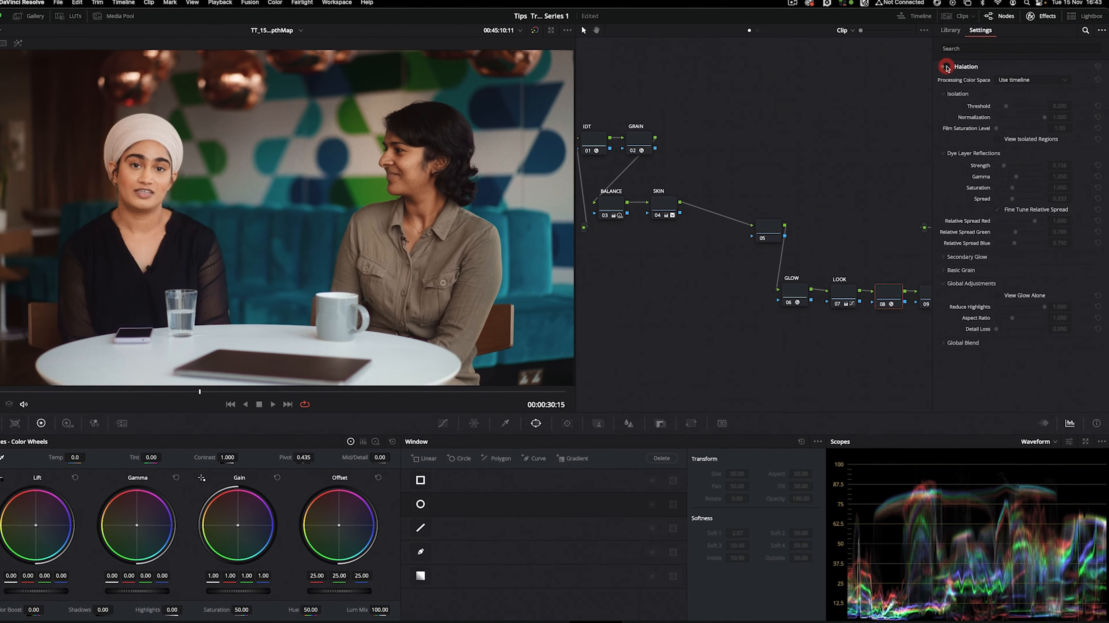
{"action": "left_click", "coordinate": [946, 67]}
{"action": "left_click", "coordinate": [946, 68]}
{"action": "left_click", "coordinate": [946, 68]}
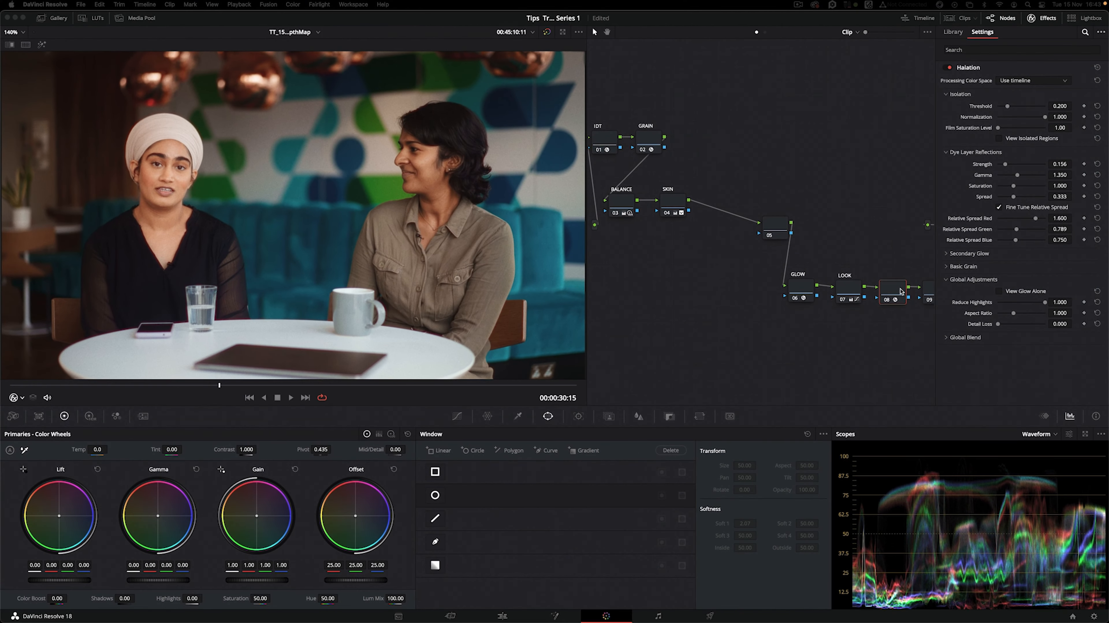
Label node 08 HALATION and move node 05 into line beside SKIN, stopping playback after review
{"action": "key", "text": "e"}
{"action": "key", "text": "shift+h"}
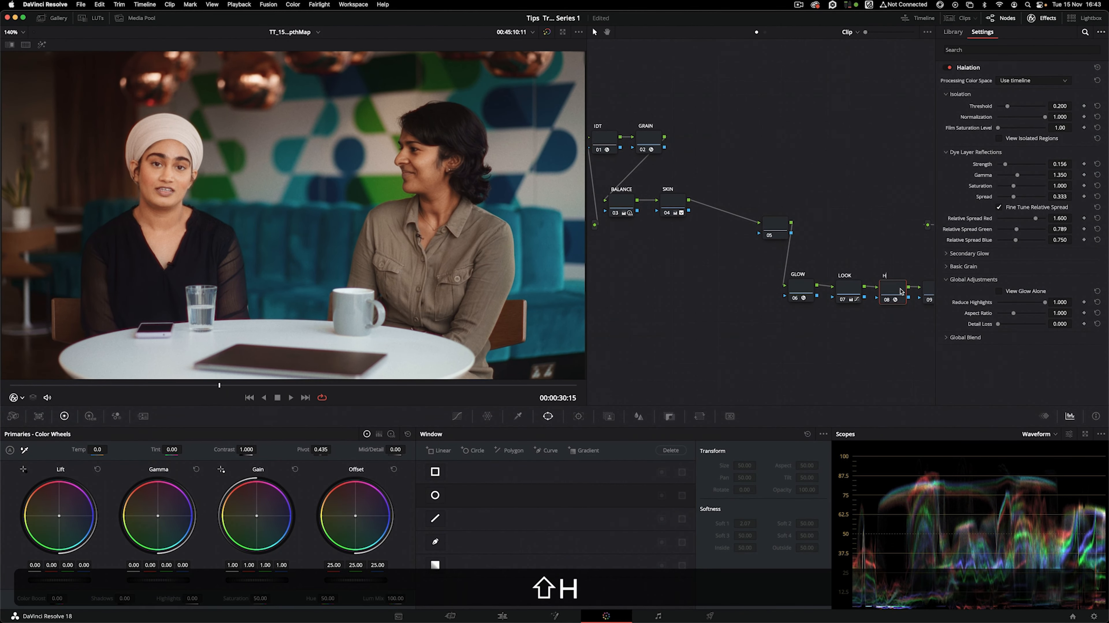
{"action": "left_click_drag", "start_coordinate": [809, 237], "coordinate": [784, 217]}
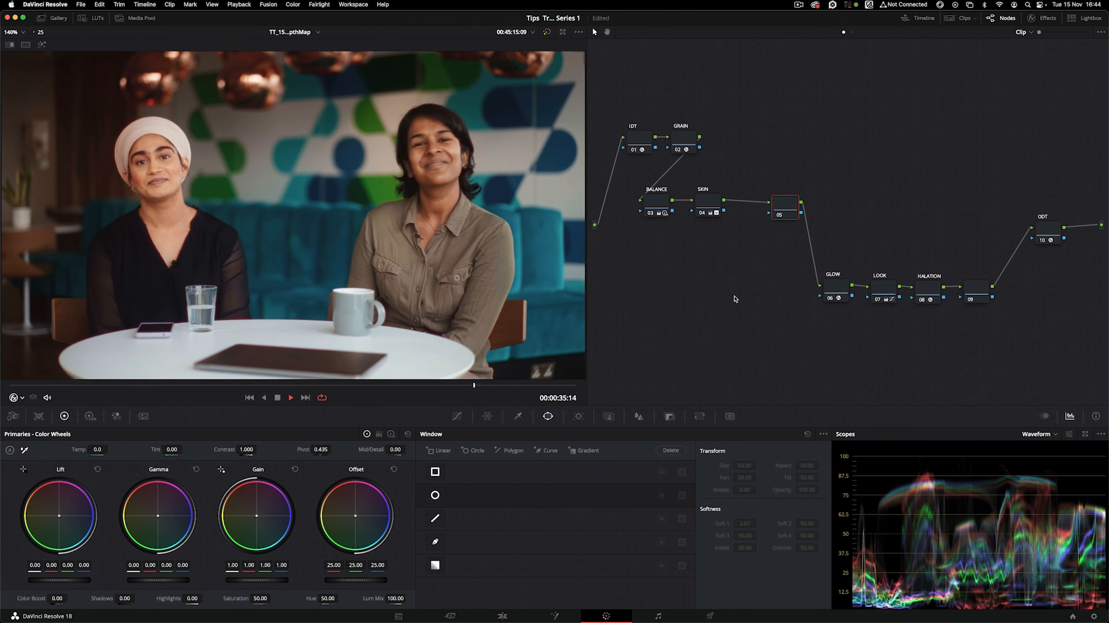
{"action": "key", "text": "space"}
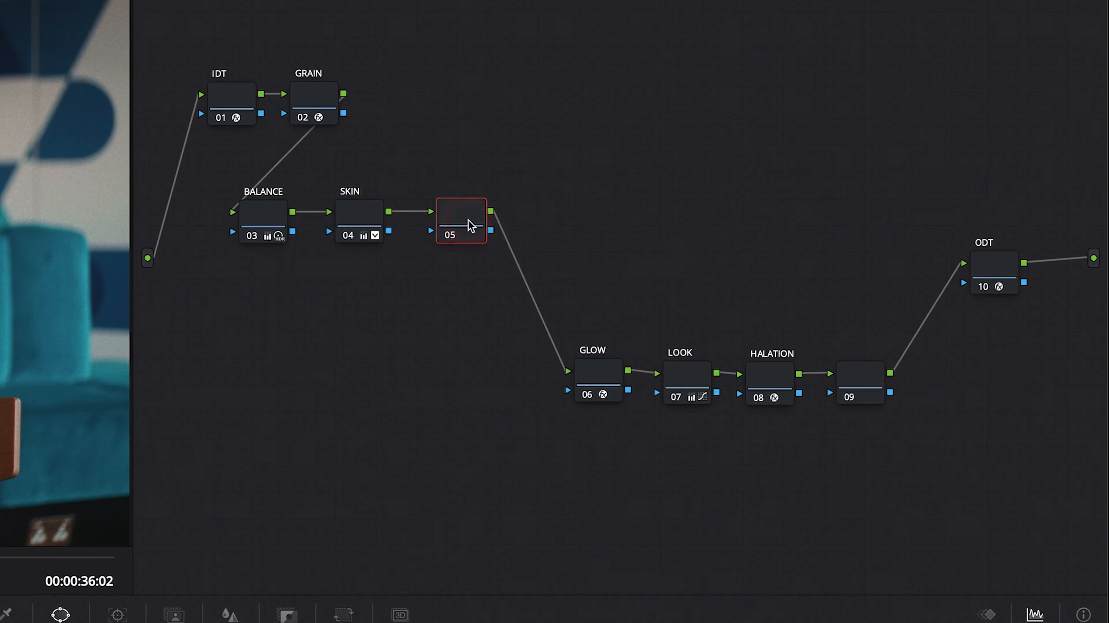
Add a layer node to node 05, and label the two layered nodes TABLE and BACK WALL
{"action": "key", "text": "alt+l"}
{"action": "left_click_drag", "start_coordinate": [470, 226], "coordinate": [470, 195]}
{"action": "type", "text": "TABLE"}
{"action": "key", "text": "Return"}
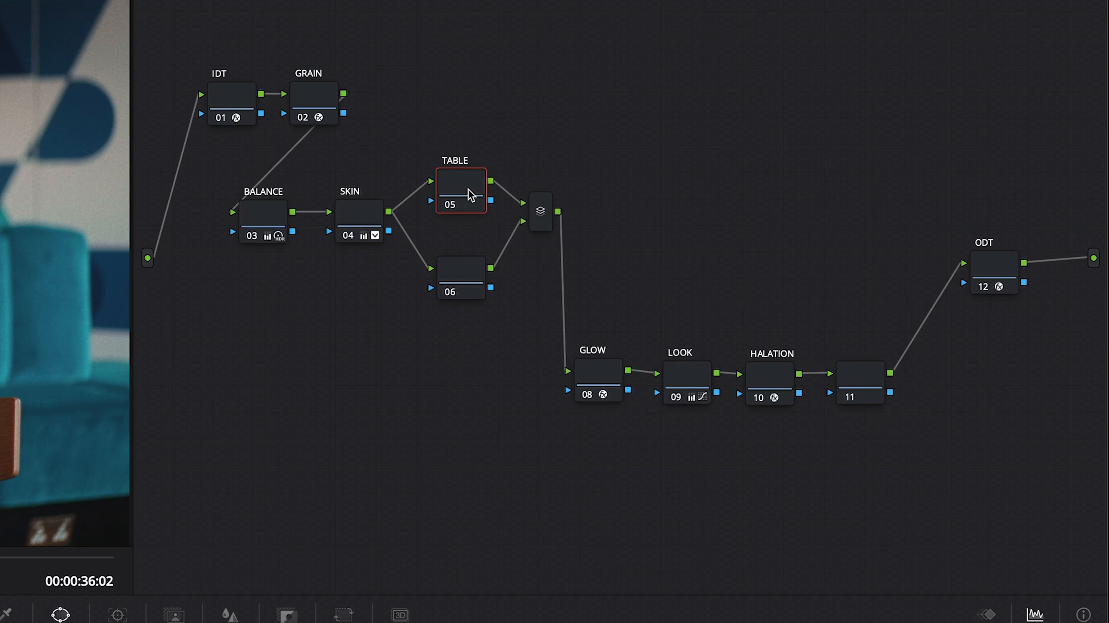
{"action": "left_click", "coordinate": [469, 283]}
{"action": "type", "text": "BACK WALL"}
{"action": "key", "text": "Return"}
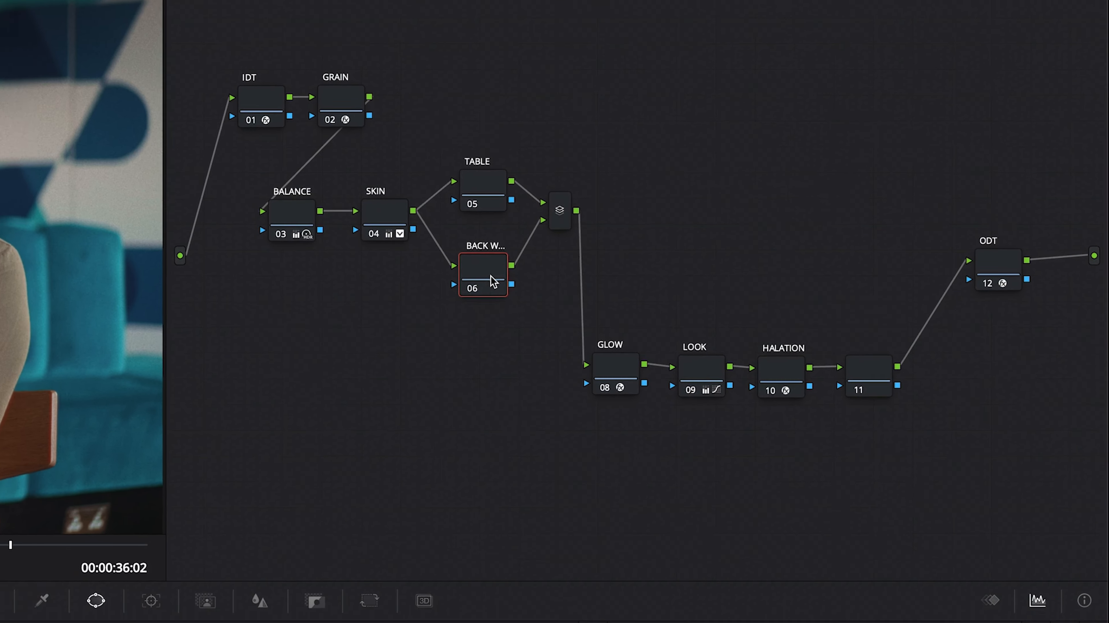
Add a circular window to the TABLE node and fit it around the white tabletop with softness 2.18
{"action": "left_click", "coordinate": [482, 192]}
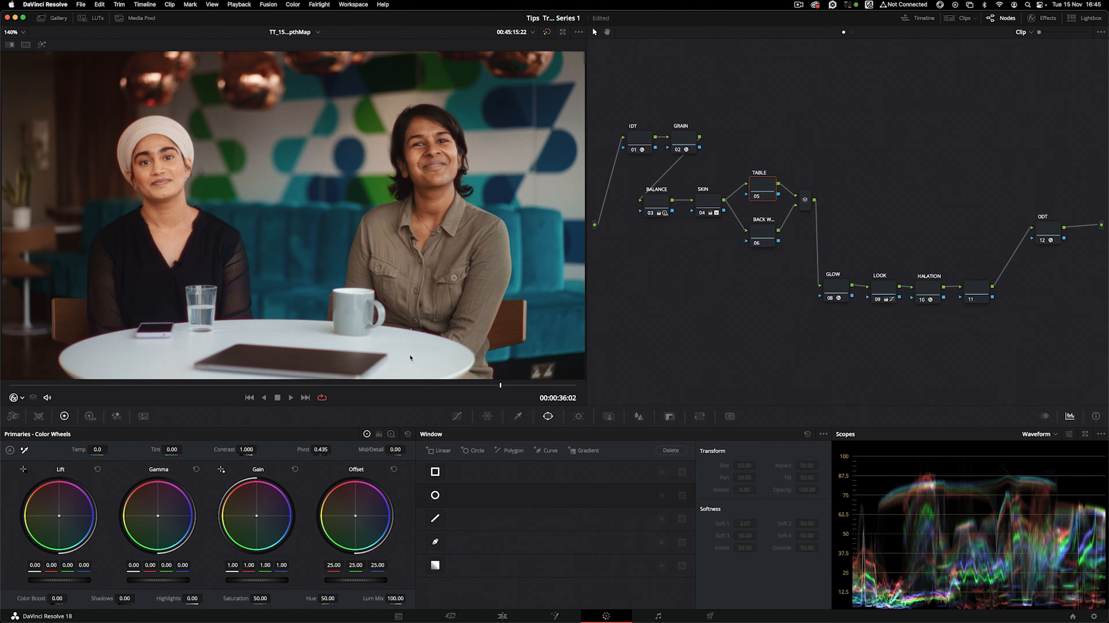
{"action": "left_click", "coordinate": [435, 495]}
{"action": "left_click_drag", "start_coordinate": [293, 215], "coordinate": [326, 398]}
{"action": "scroll", "coordinate": [332, 337], "scroll_direction": "down", "scroll_amount": 4}
{"action": "left_click_drag", "start_coordinate": [344, 337], "coordinate": [434, 321]}
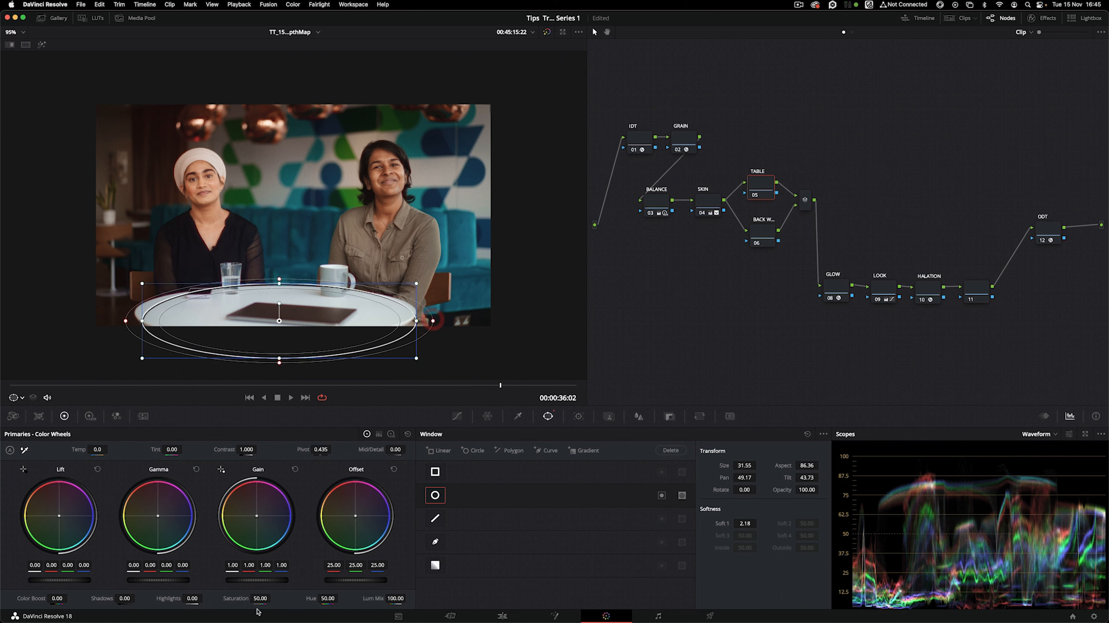
Set the TABLE node's highlights to -33.00 and nudge its gamma color balance very slightly
{"action": "left_click_drag", "start_coordinate": [192, 598], "coordinate": [168, 599]}
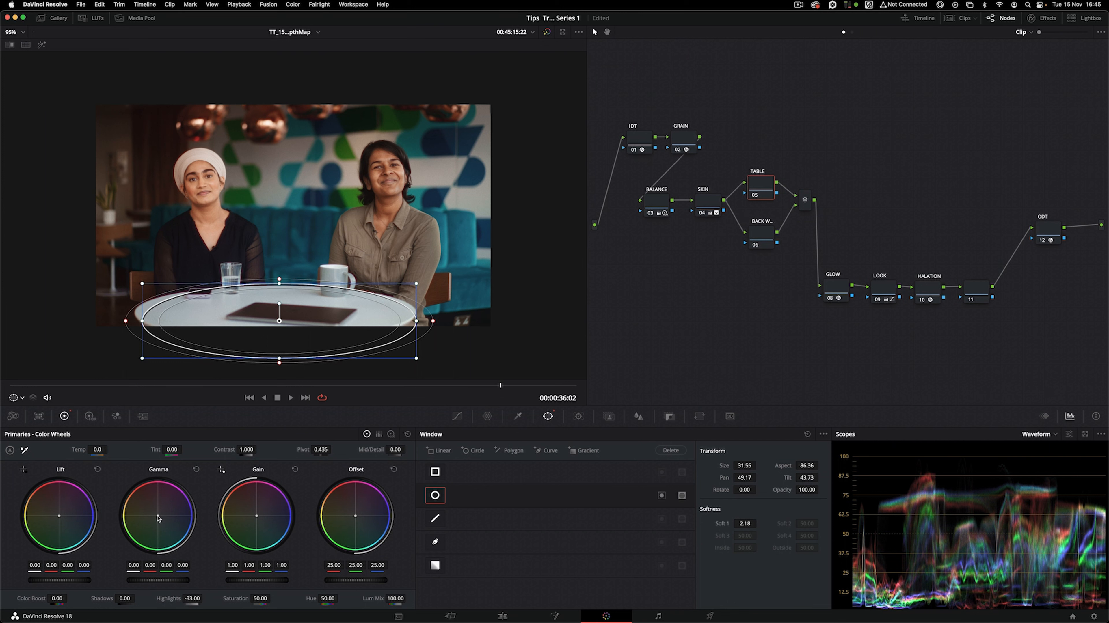
{"action": "left_click_drag", "start_coordinate": [158, 518], "coordinate": [157, 516]}
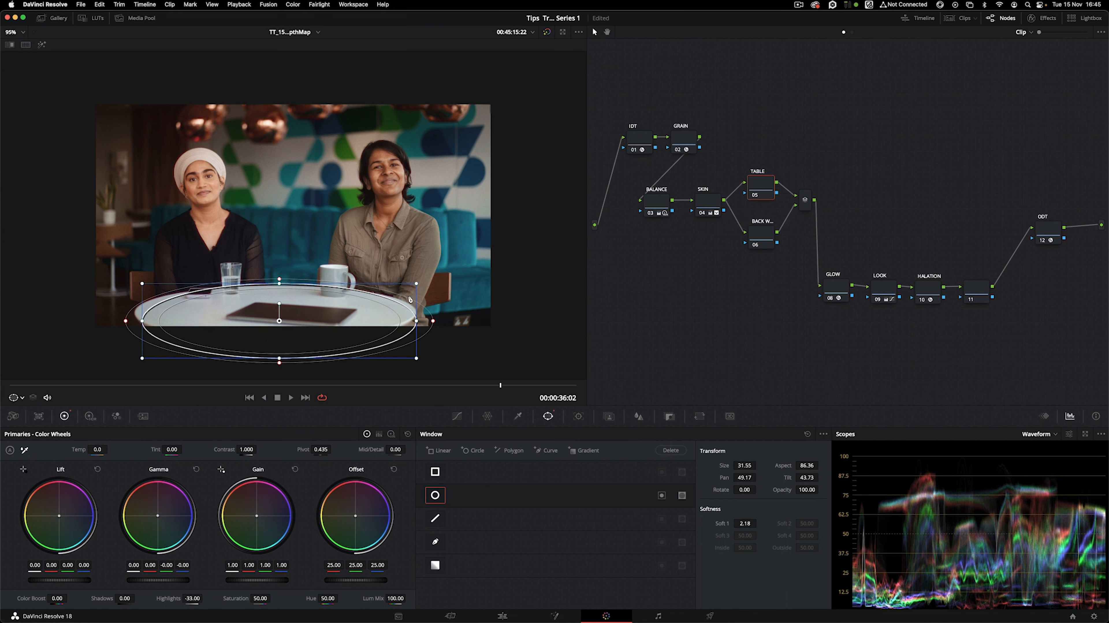
{"action": "key", "text": "z"}
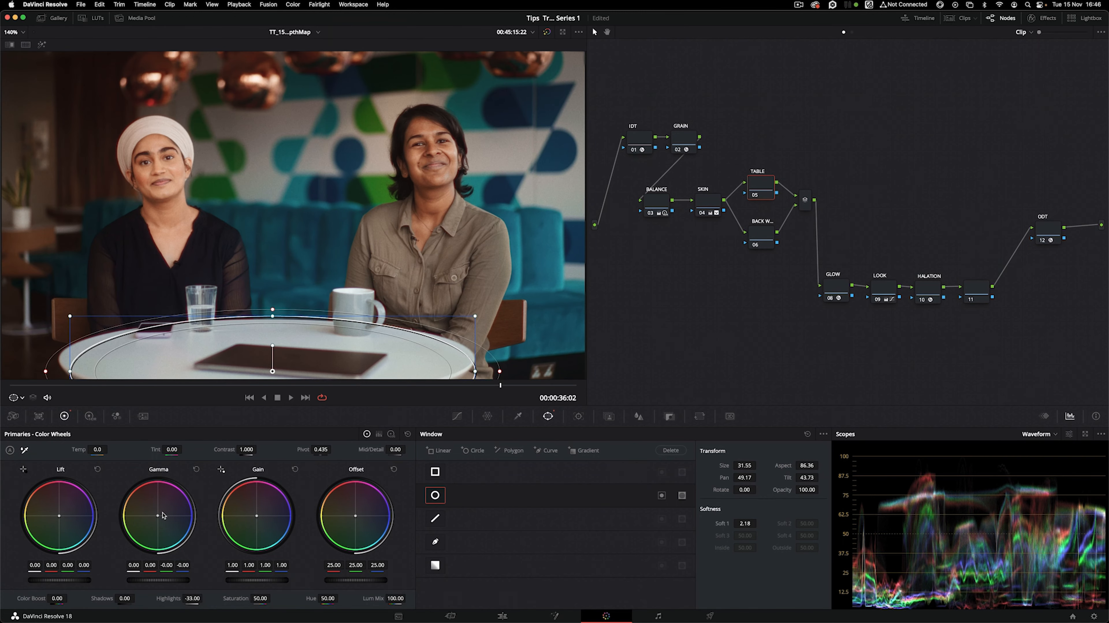
Compare the frame with the TABLE correction on and off, hiding the window outline in the viewer
{"action": "left_click", "coordinate": [754, 195]}
{"action": "left_click", "coordinate": [754, 195]}
{"action": "left_click", "coordinate": [754, 194]}
{"action": "left_click", "coordinate": [759, 235]}
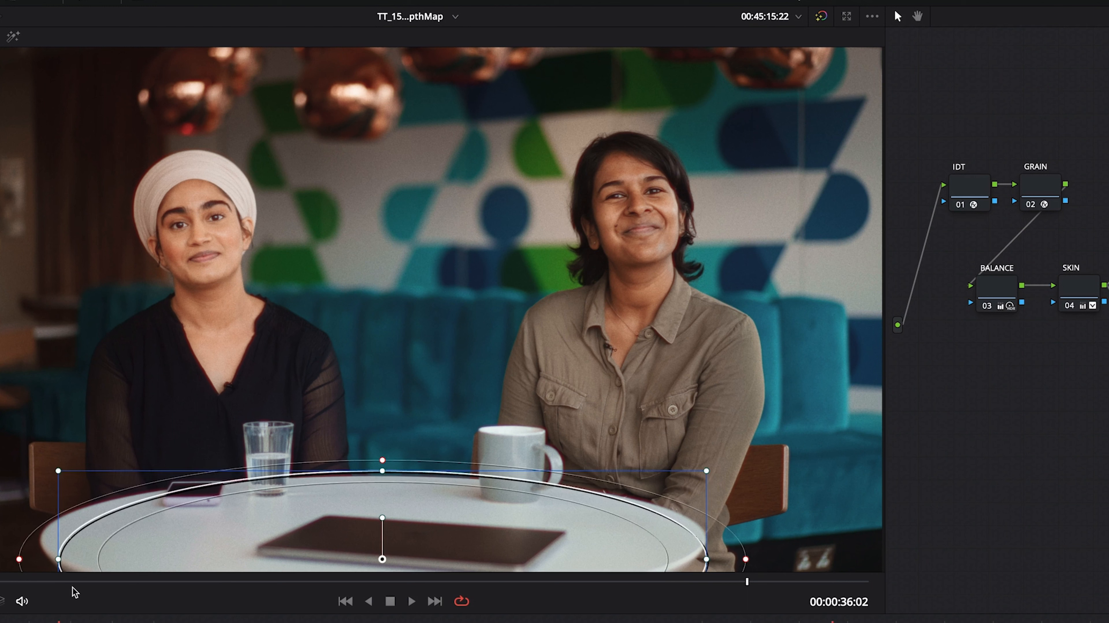
{"action": "left_click", "coordinate": [1, 604]}
{"action": "left_click", "coordinate": [1, 614]}
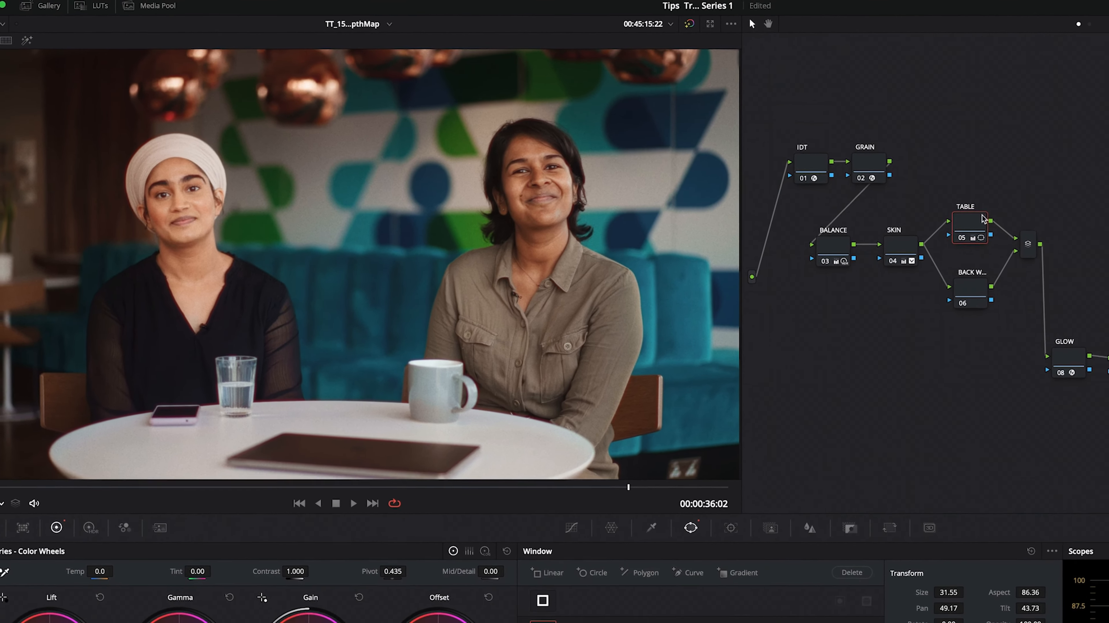
{"action": "left_click", "coordinate": [957, 238]}
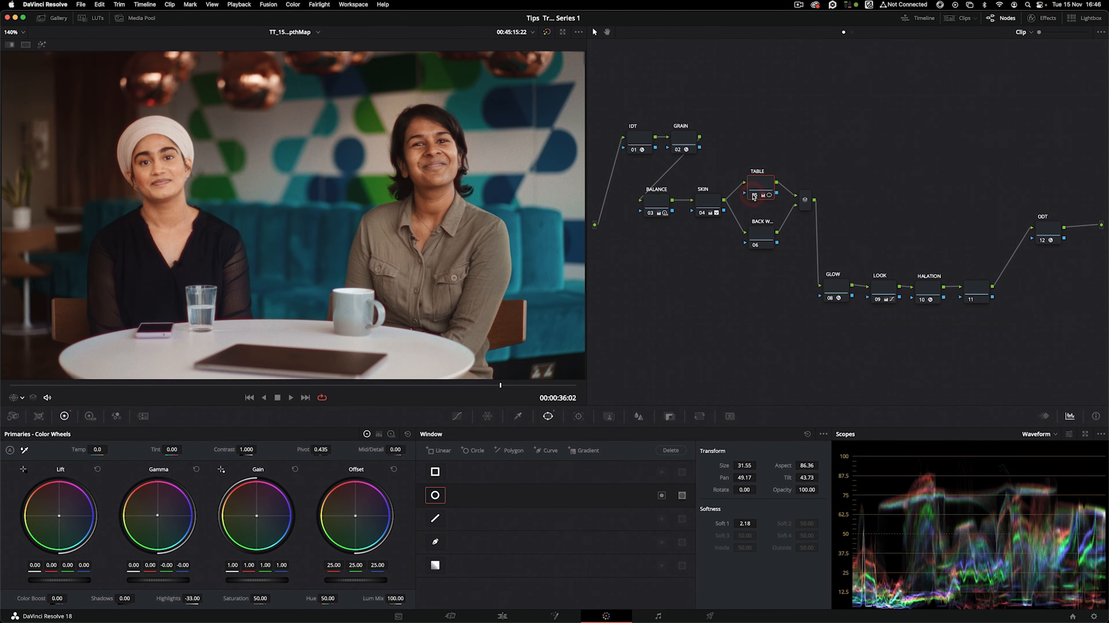
Add a gradient window to the BACK WALL node, rotated about -90 degrees near the frame's left edge with softness 2.84, and nudge its gamma balance slightly
{"action": "left_click", "coordinate": [762, 236]}
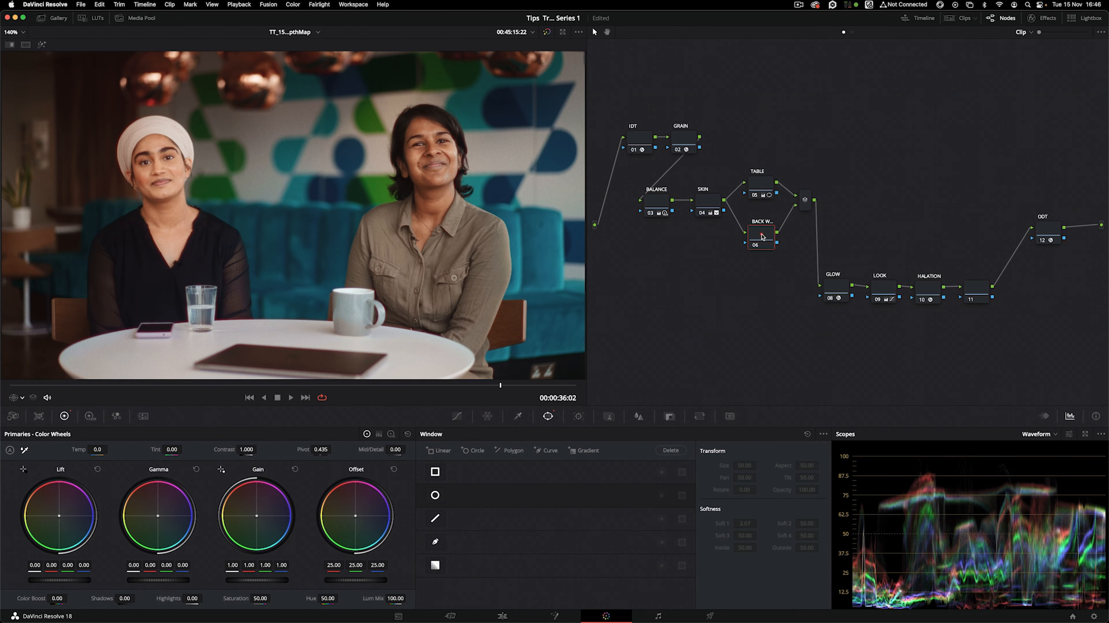
{"action": "left_click", "coordinate": [437, 565]}
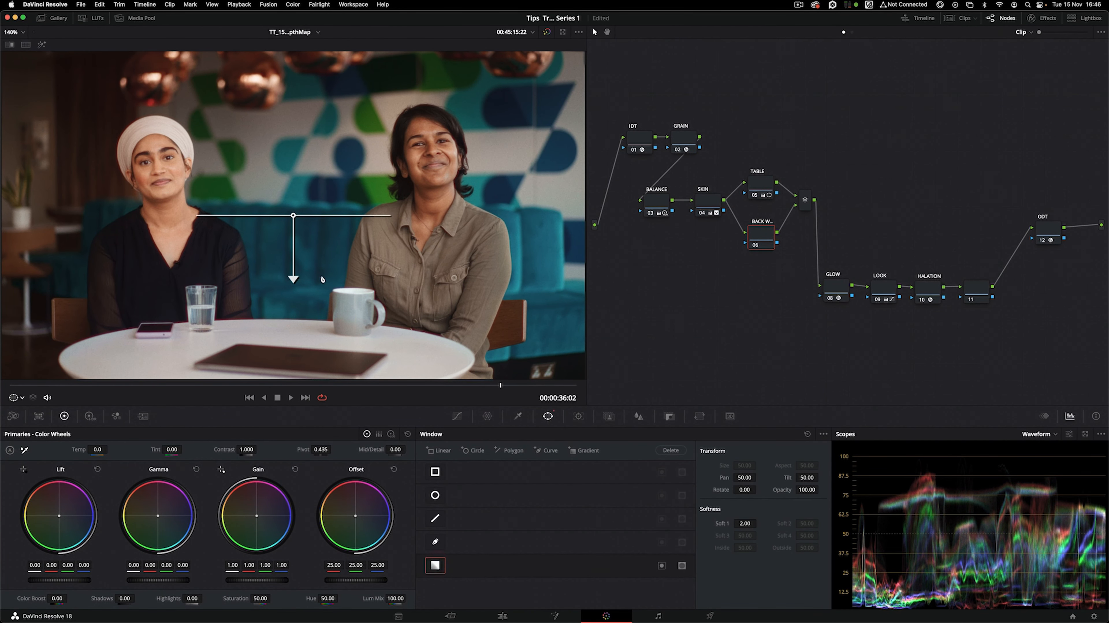
{"action": "left_click_drag", "start_coordinate": [293, 276], "coordinate": [188, 218]}
{"action": "left_click_drag", "start_coordinate": [97, 221], "coordinate": [54, 204]}
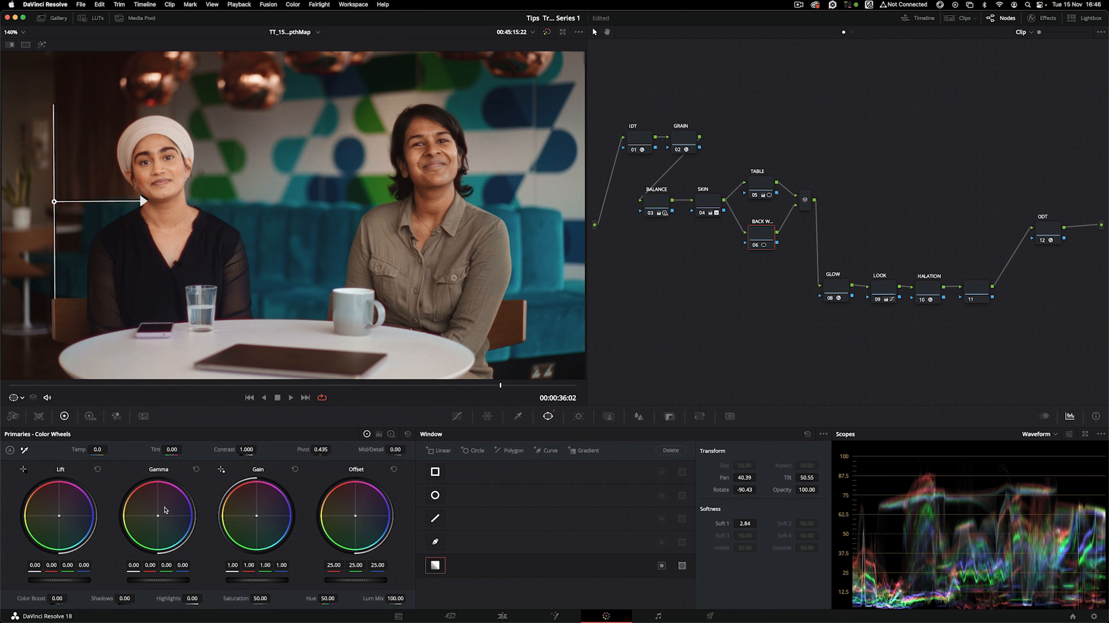
{"action": "left_click", "coordinate": [160, 518]}
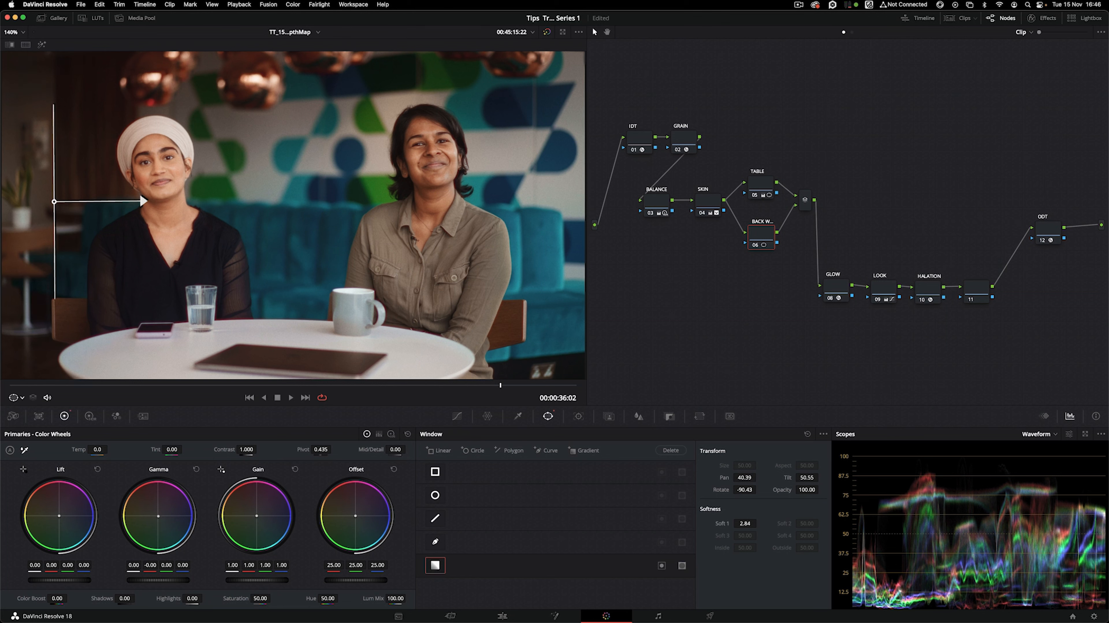
{"action": "key", "text": "super+v"}
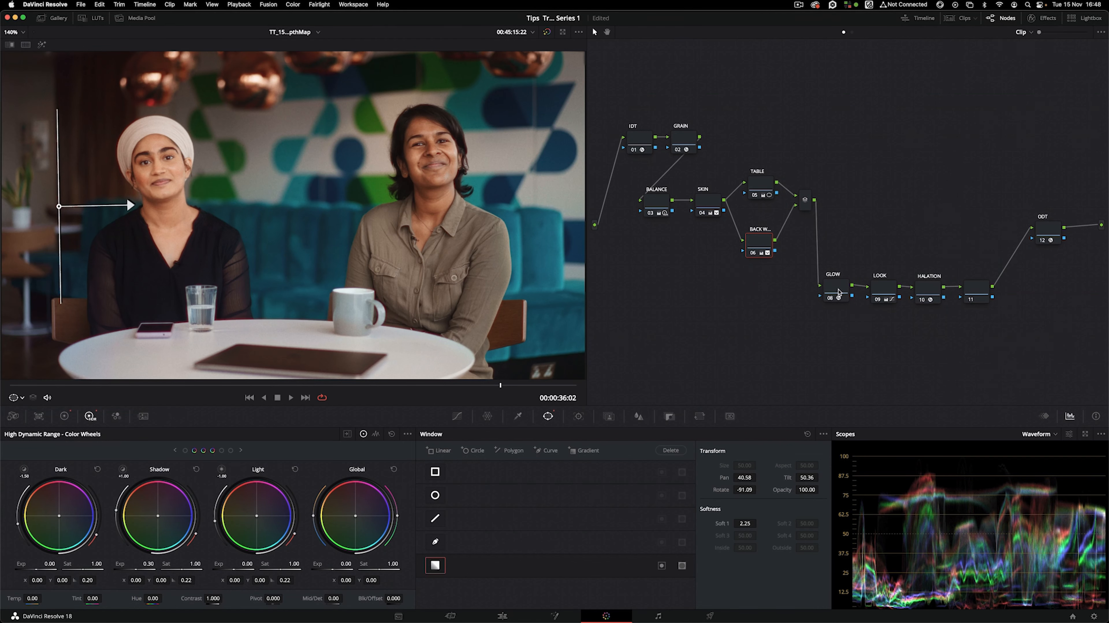
Add an inverted circular window to node 11, stretched to surround the whole frame, with size 65.70, aspect 66.58 and softness 7.95
{"action": "left_click", "coordinate": [837, 293]}
{"action": "left_click", "coordinate": [978, 295]}
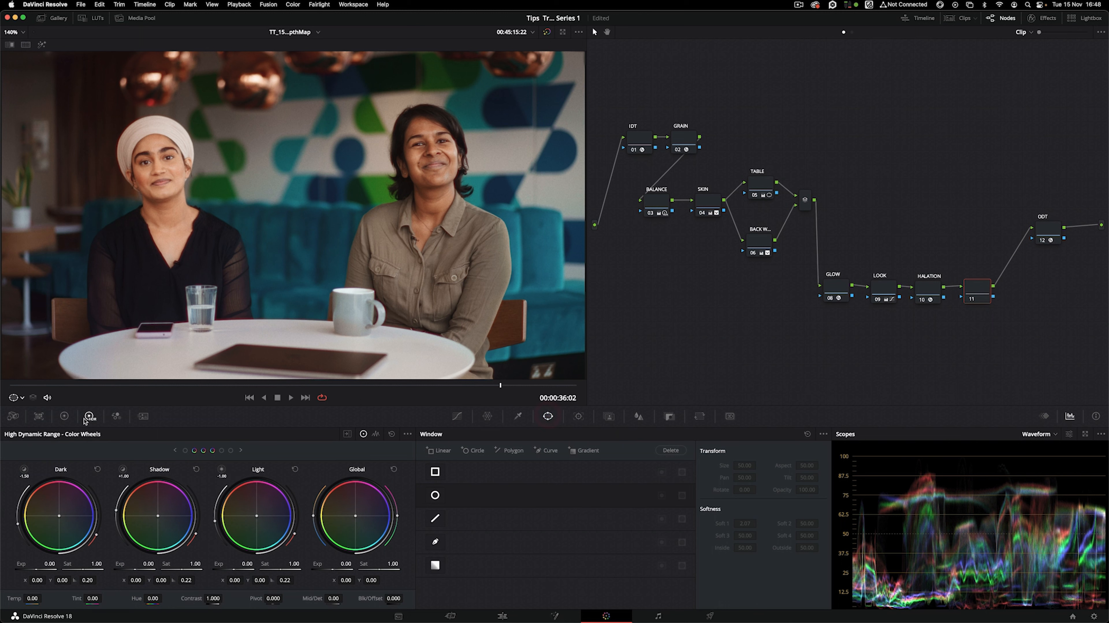
{"action": "left_click", "coordinate": [436, 496]}
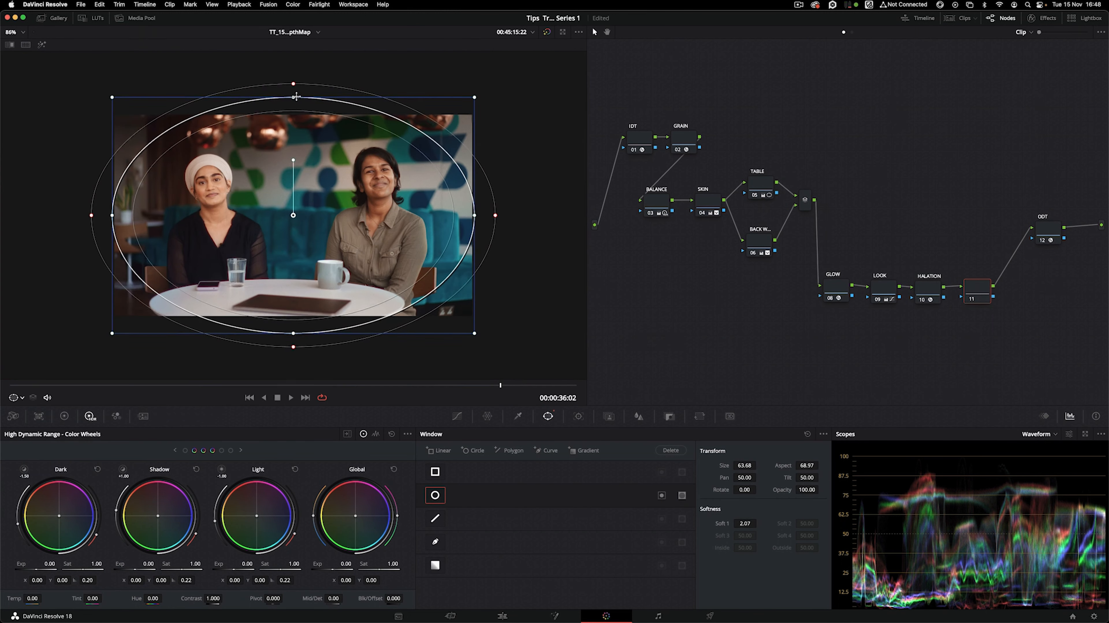
{"action": "left_click_drag", "start_coordinate": [293, 99], "coordinate": [294, 94]}
{"action": "left_click_drag", "start_coordinate": [496, 215], "coordinate": [553, 218]}
{"action": "left_click", "coordinate": [660, 496]}
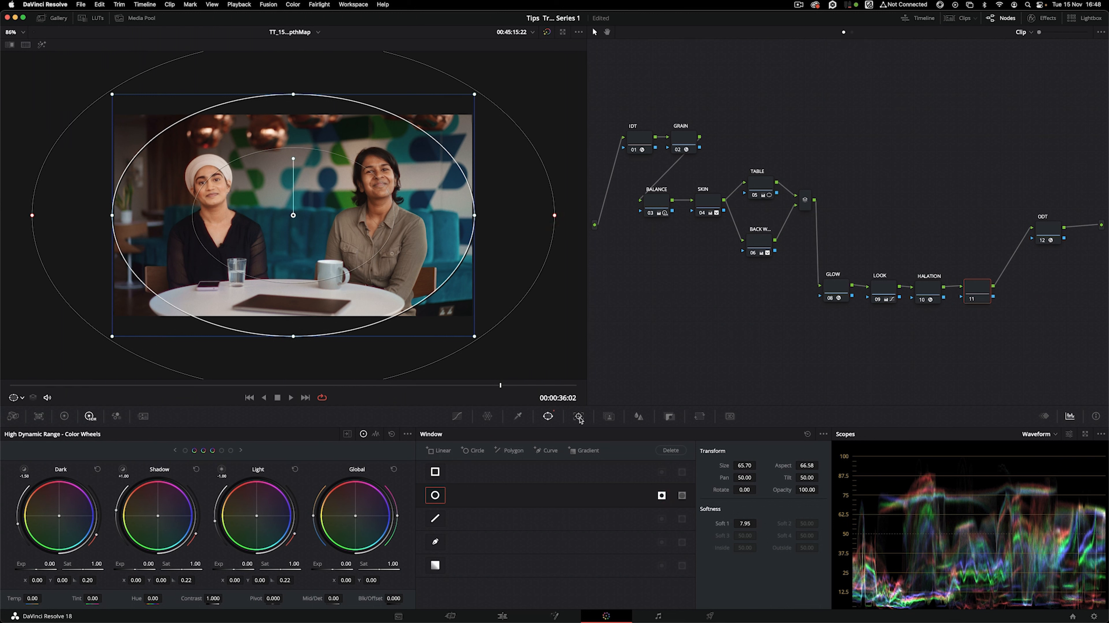
Lower node 11's gamma to -0.01, check the window's inversion off and on, and hide the window outline in the viewer
{"action": "left_click", "coordinate": [66, 416]}
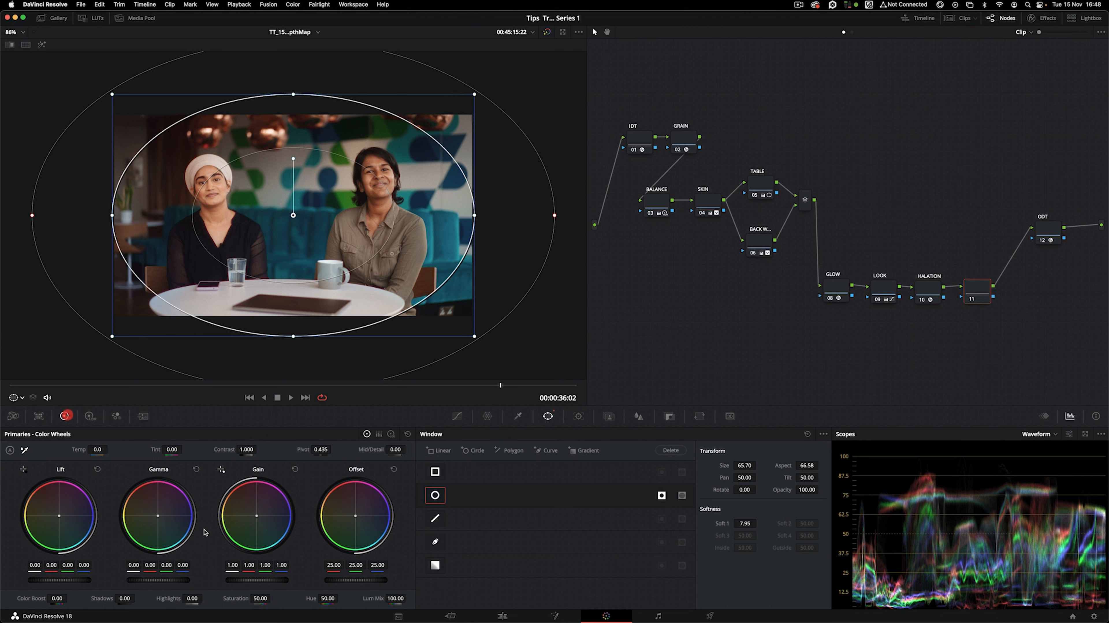
{"action": "mouse_move", "coordinate": [158, 581]}
{"action": "left_mouse_down"}
{"action": "mouse_move", "coordinate": [140, 580]}
{"action": "mouse_move", "coordinate": [155, 580]}
{"action": "left_mouse_up"}
{"action": "left_click", "coordinate": [663, 497]}
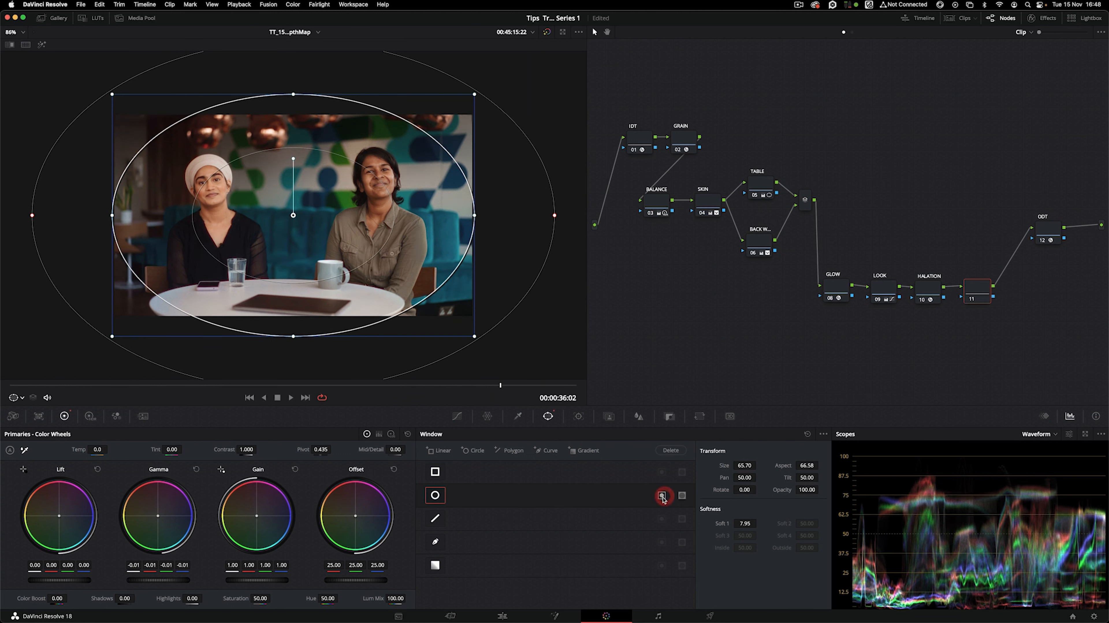
{"action": "left_click", "coordinate": [662, 497]}
{"action": "left_click", "coordinate": [17, 399]}
{"action": "left_click", "coordinate": [35, 410]}
Label node 11 VIGNETTE and shift the GLOW node slightly closer to the LOOK node
{"action": "left_click", "coordinate": [972, 299]}
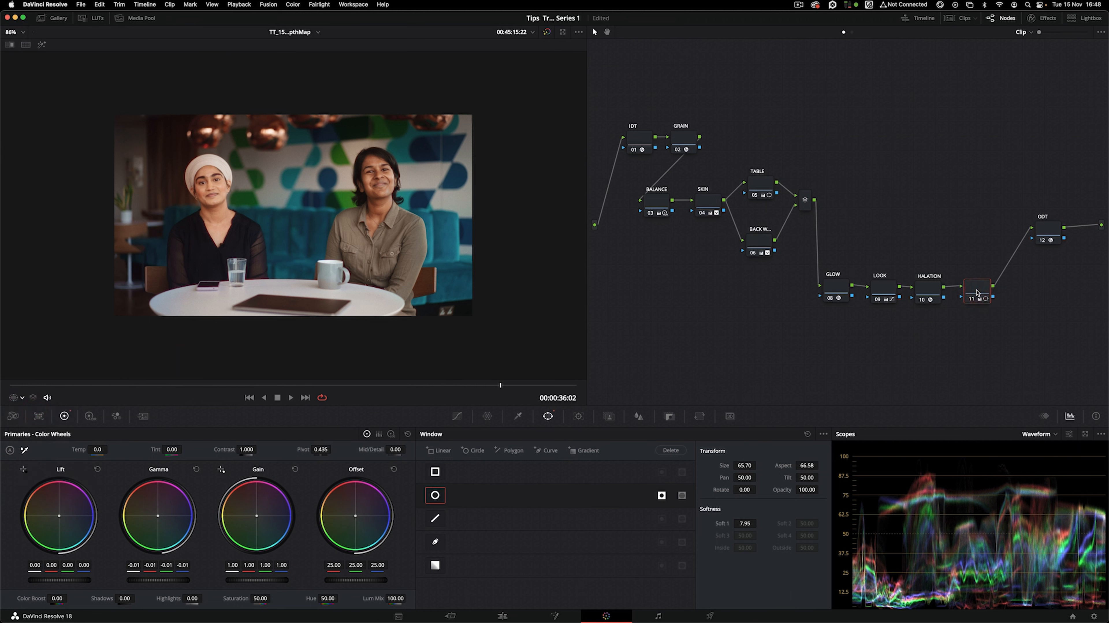
{"action": "type", "text": "eV"}
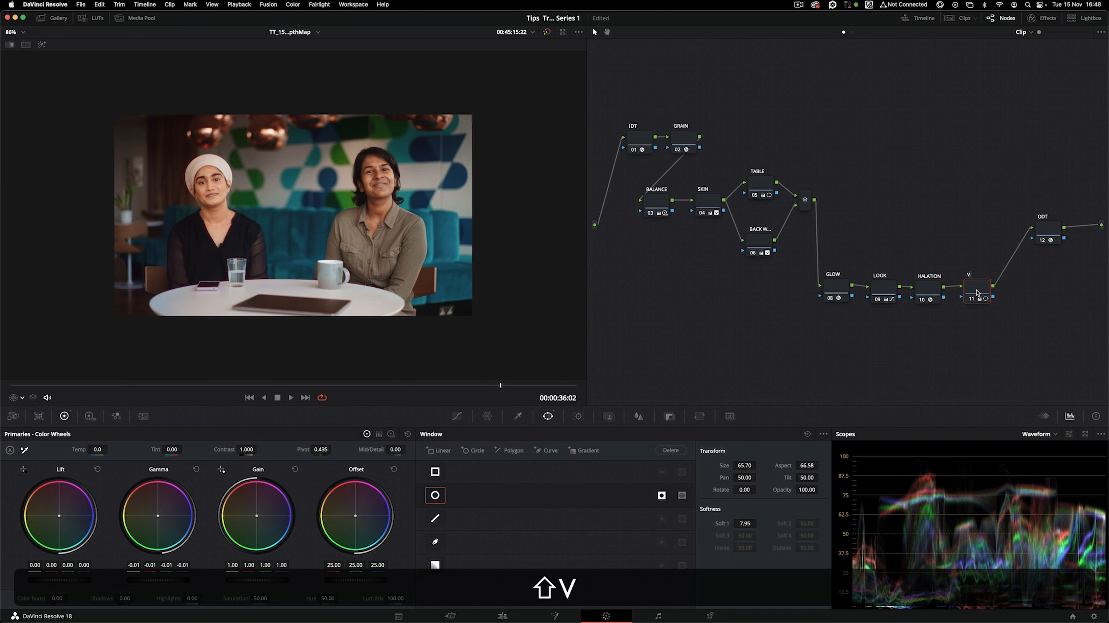
{"action": "type", "text": "IGNETTE"}
{"action": "left_click", "coordinate": [836, 291]}
Insert a serial node before the VIGNETTE node, label it PLUG SOCKET and place it between HALATION and VIGNETTE
{"action": "key", "text": "z"}
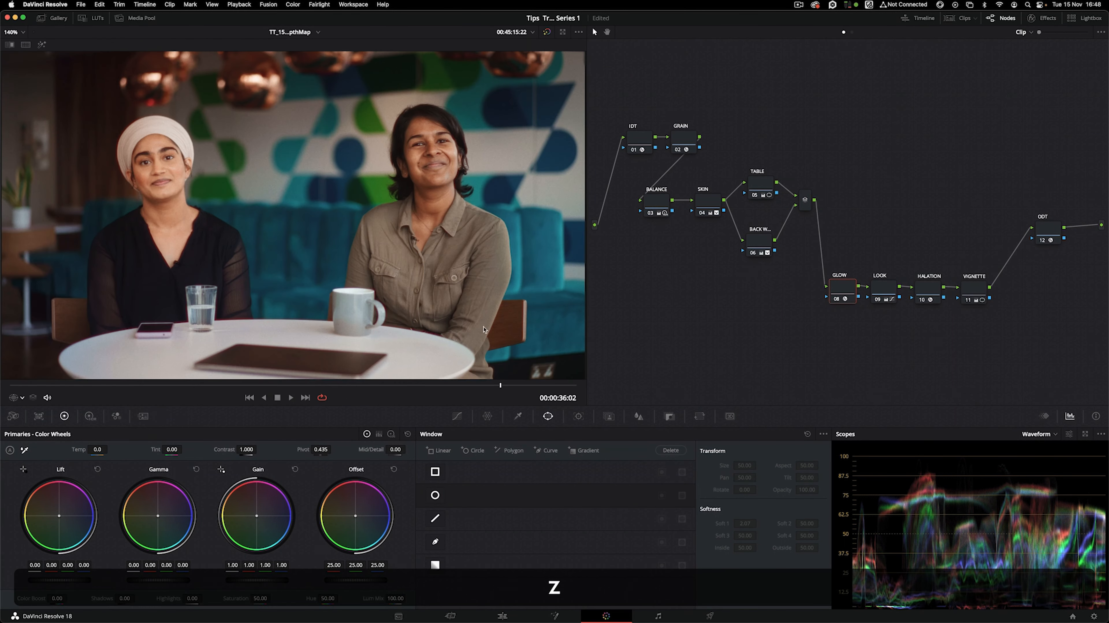
{"action": "scroll", "coordinate": [525, 346], "scroll_direction": "up", "scroll_amount": 3}
{"action": "scroll", "coordinate": [525, 346], "scroll_direction": "down", "scroll_amount": 5}
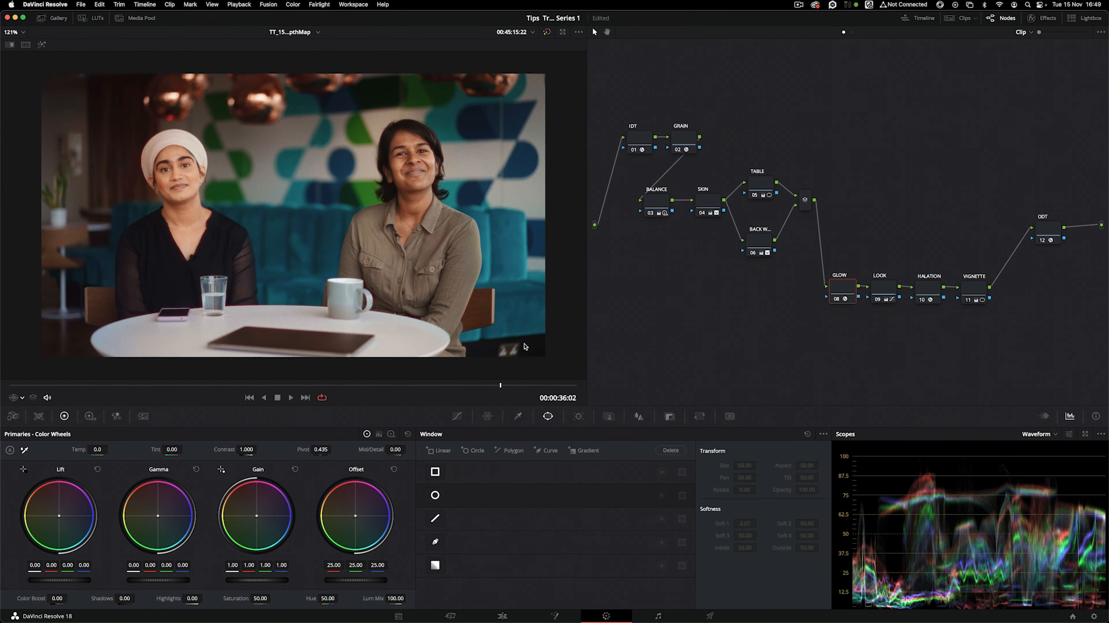
{"action": "left_click", "coordinate": [805, 203]}
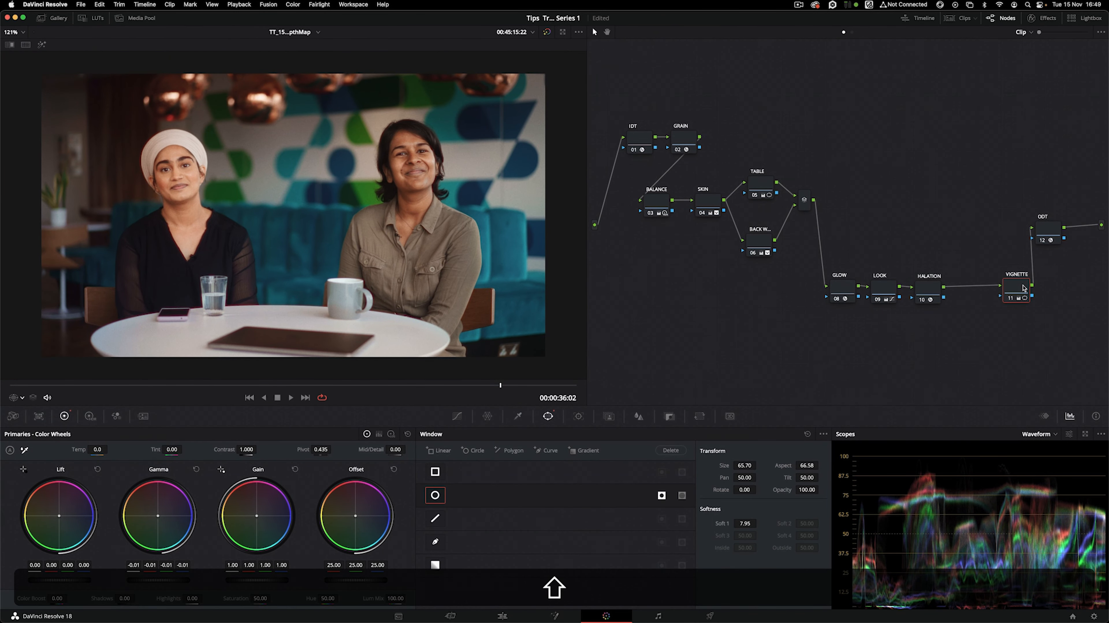
{"action": "key", "text": "shift+s"}
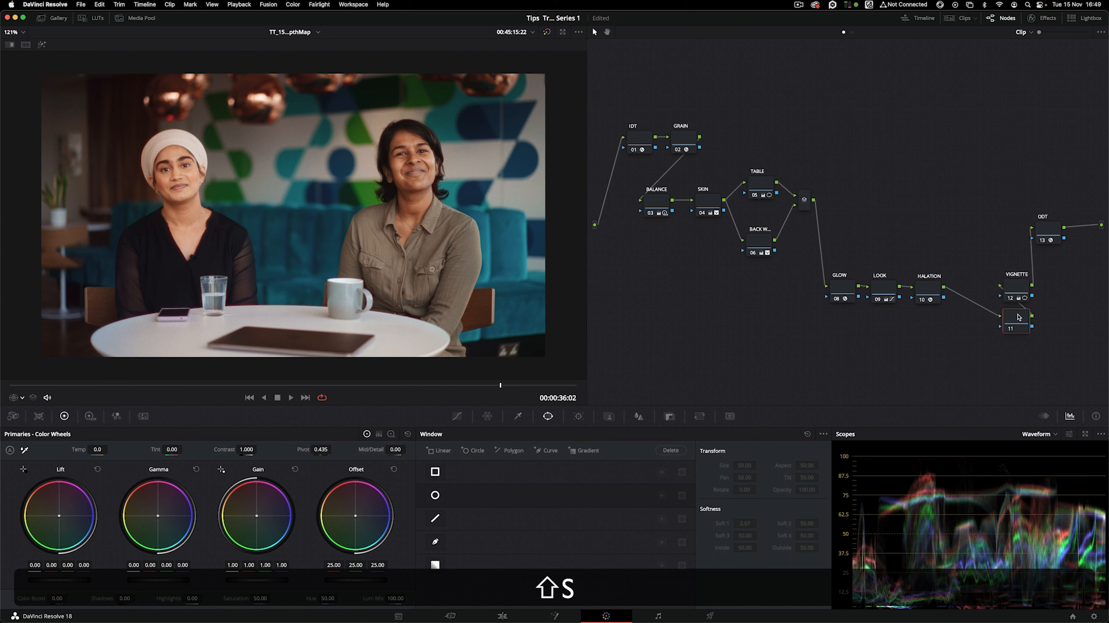
{"action": "left_click_drag", "start_coordinate": [1018, 317], "coordinate": [976, 327]}
{"action": "type", "text": "e"}
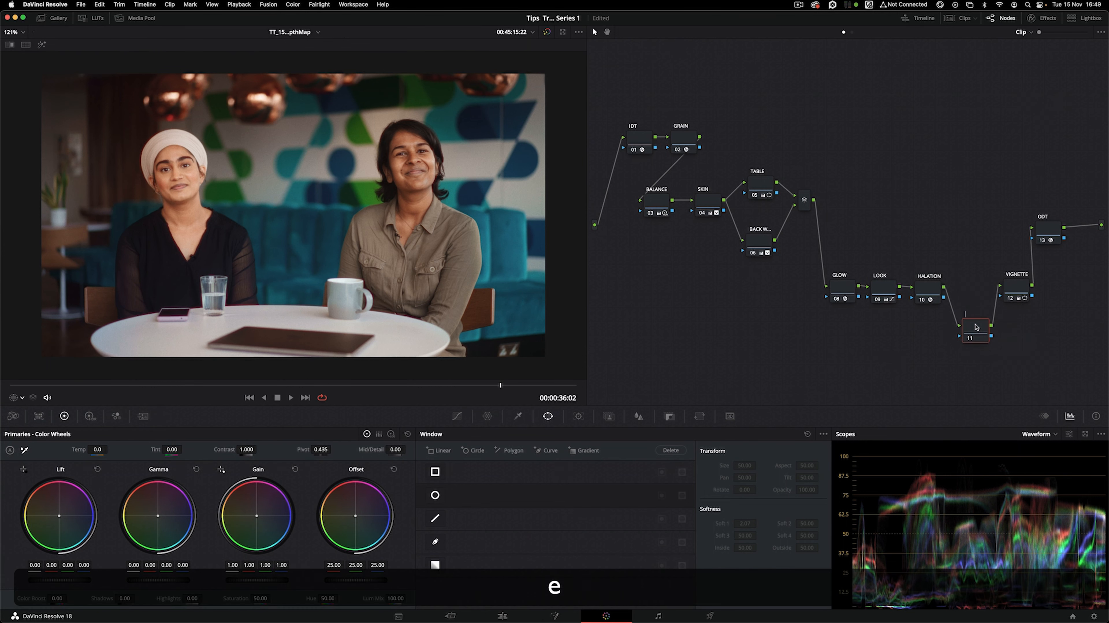
{"action": "type", "text": "PLUG SOCKET"}
{"action": "key", "text": "shift+Return"}
{"action": "left_click_drag", "start_coordinate": [976, 327], "coordinate": [971, 333]}
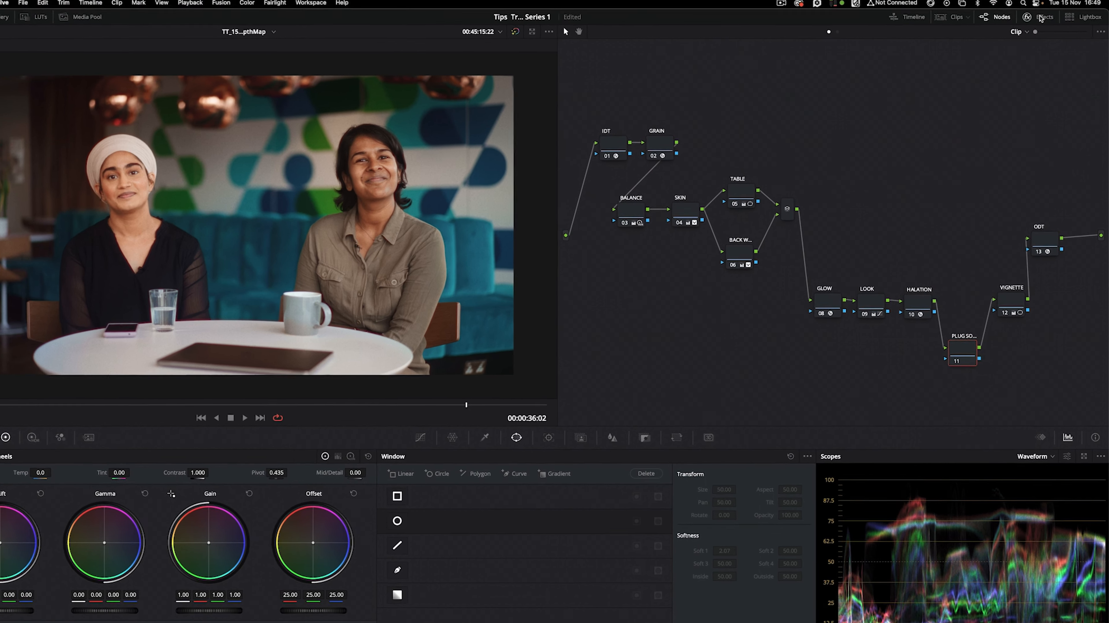
Apply the Patch Replacer effect to the PLUG SOCKET node and try its source and target patches on the two women's faces
{"action": "left_click", "coordinate": [1042, 18]}
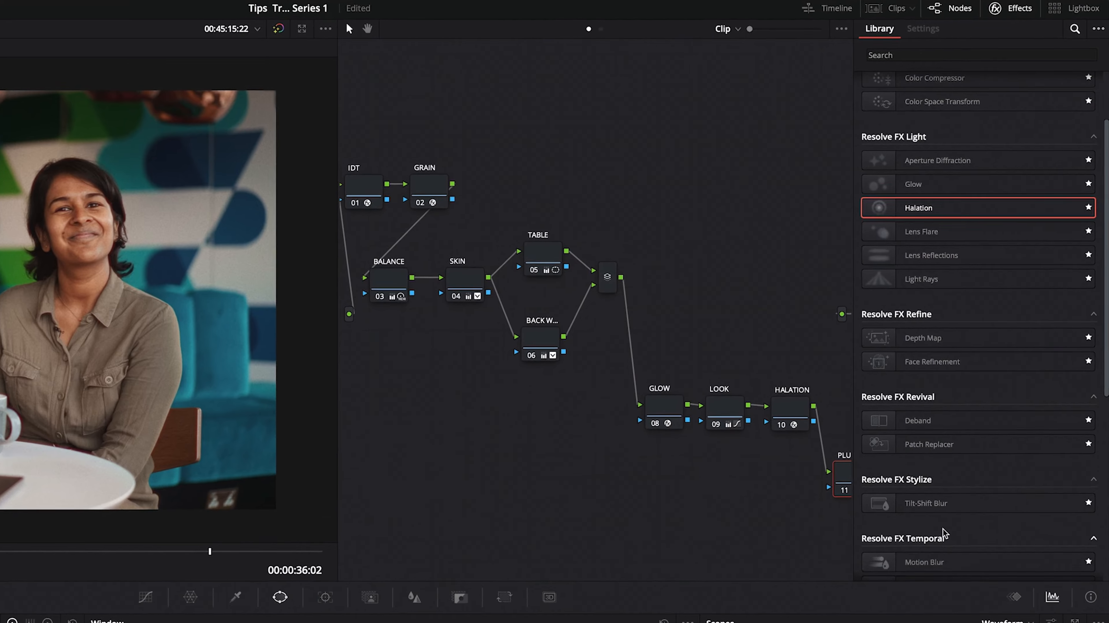
{"action": "scroll", "coordinate": [993, 332], "scroll_direction": "down", "scroll_amount": 3}
{"action": "left_click_drag", "start_coordinate": [916, 310], "coordinate": [677, 508]}
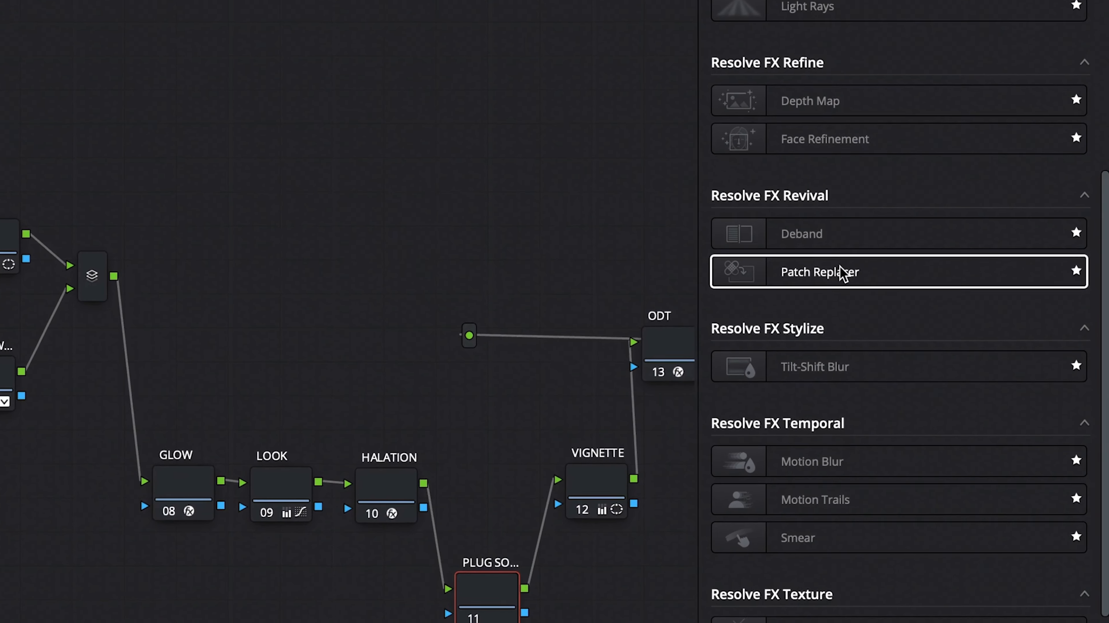
{"action": "left_click_drag", "start_coordinate": [480, 535], "coordinate": [476, 597]}
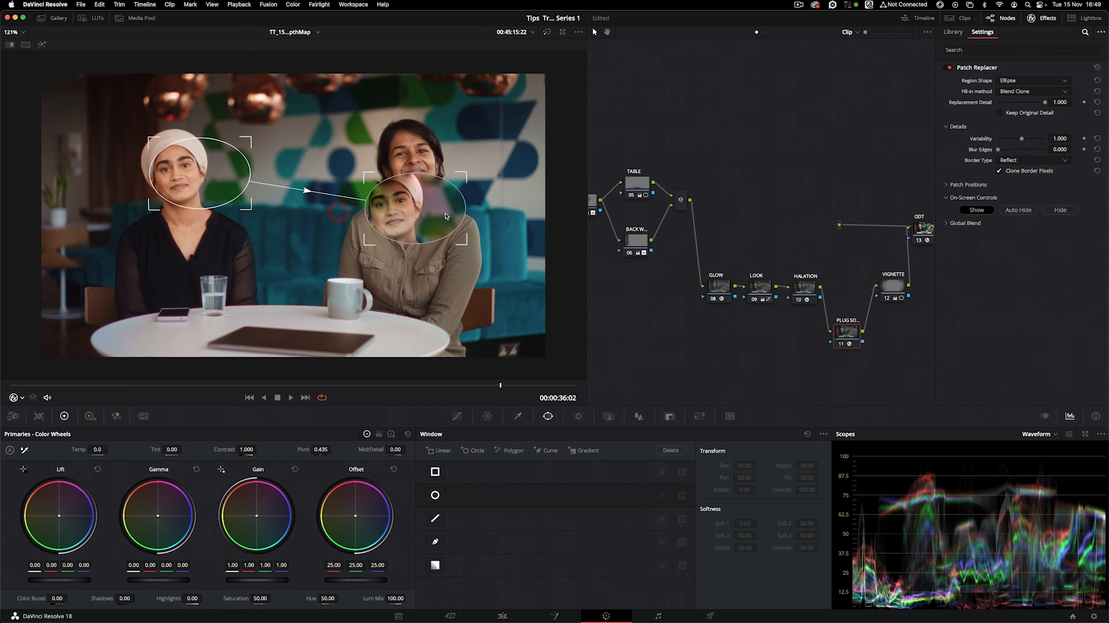
{"action": "left_click_drag", "start_coordinate": [453, 216], "coordinate": [465, 173]}
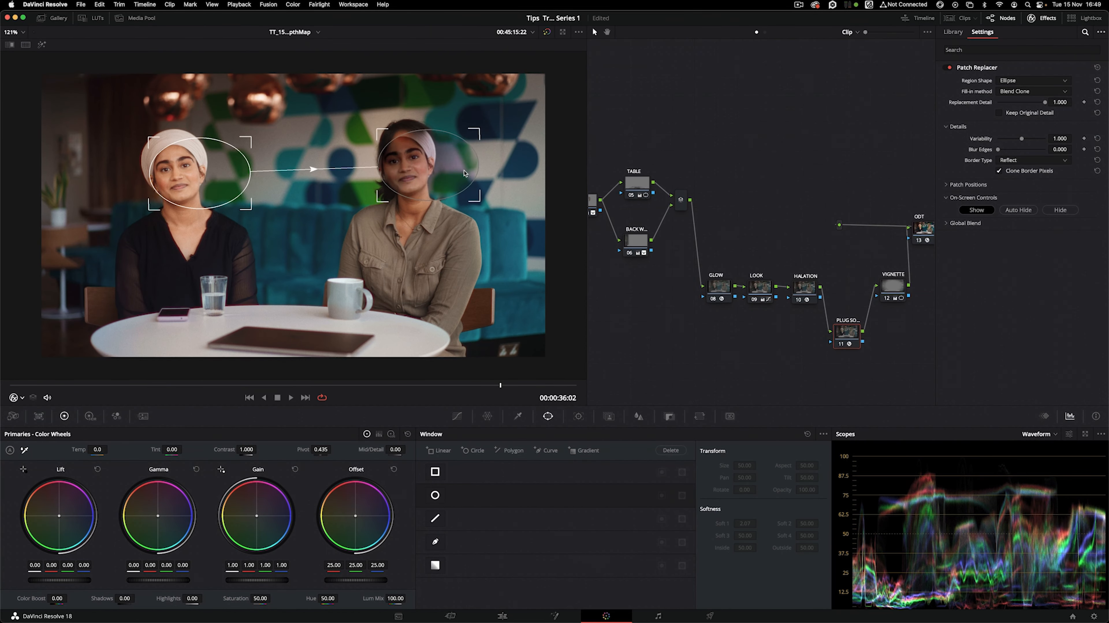
{"action": "left_click_drag", "start_coordinate": [198, 186], "coordinate": [190, 187]}
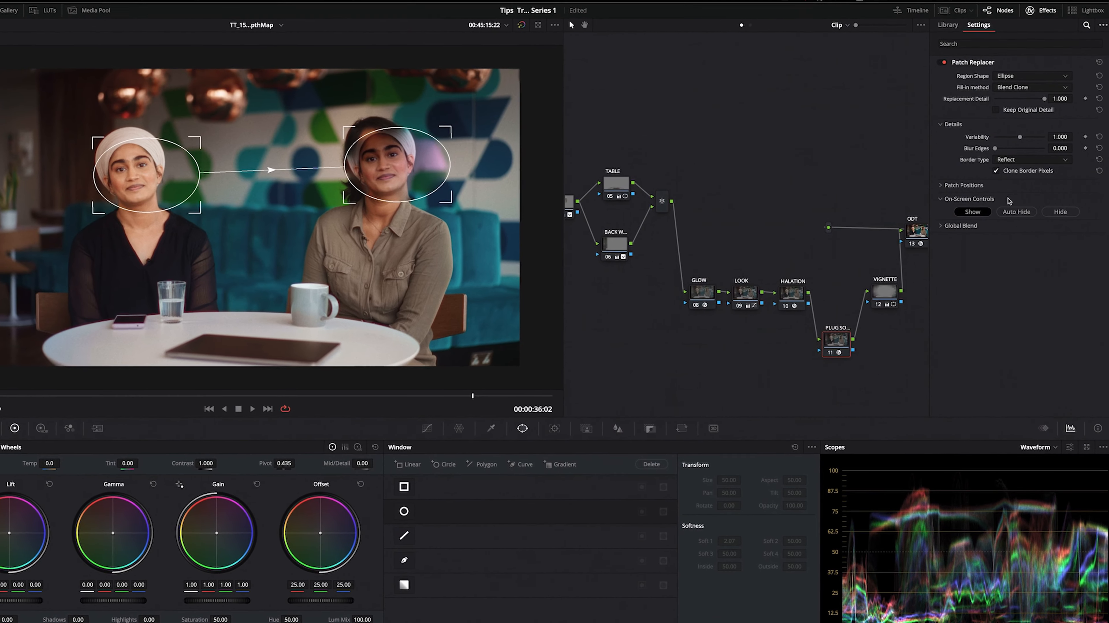
Set the Patch Replacer region shape to Rectangle and shrink the patch to fit around the plug socket
{"action": "left_click", "coordinate": [1023, 74]}
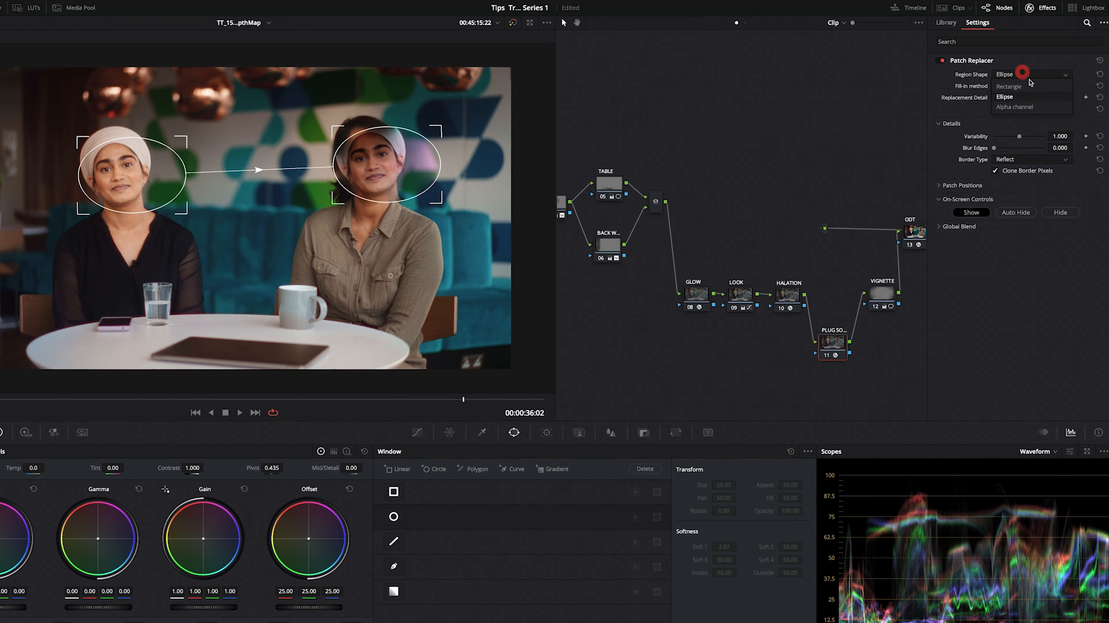
{"action": "left_click", "coordinate": [1022, 72]}
{"action": "left_click_drag", "start_coordinate": [410, 161], "coordinate": [428, 182]}
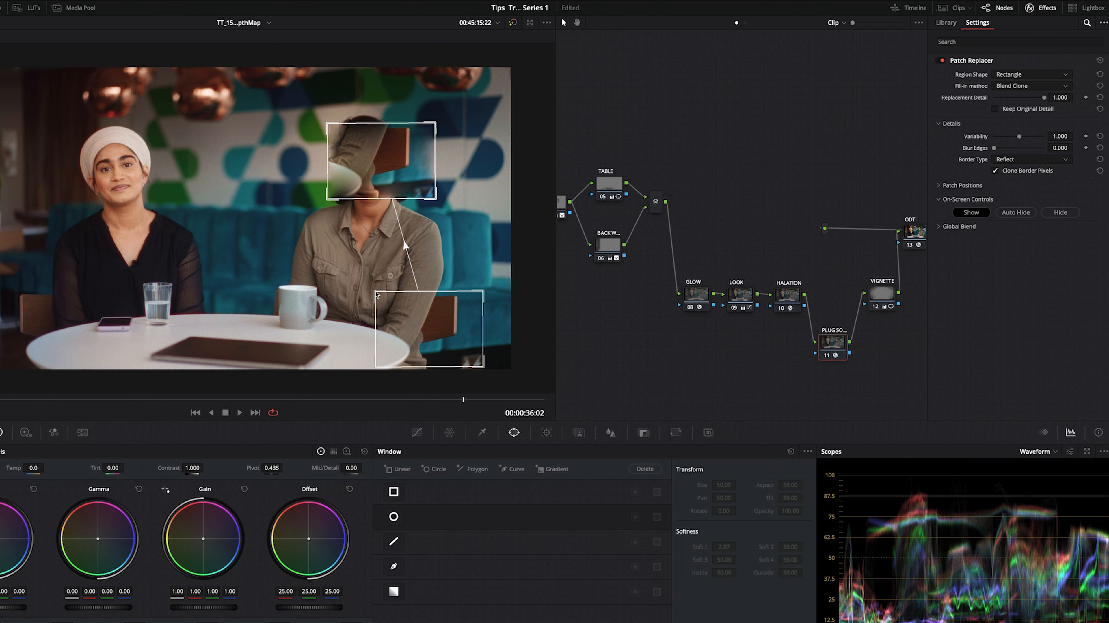
{"action": "mouse_move", "coordinate": [374, 291]}
{"action": "left_mouse_down"}
{"action": "mouse_move", "coordinate": [473, 361]}
{"action": "mouse_move", "coordinate": [487, 350]}
{"action": "left_mouse_up"}
In the enlarged viewer, move the target patch onto the plug socket and the source patch onto the clean dark area just right of it
{"action": "scroll", "coordinate": [506, 314], "scroll_direction": "up", "scroll_amount": 3}
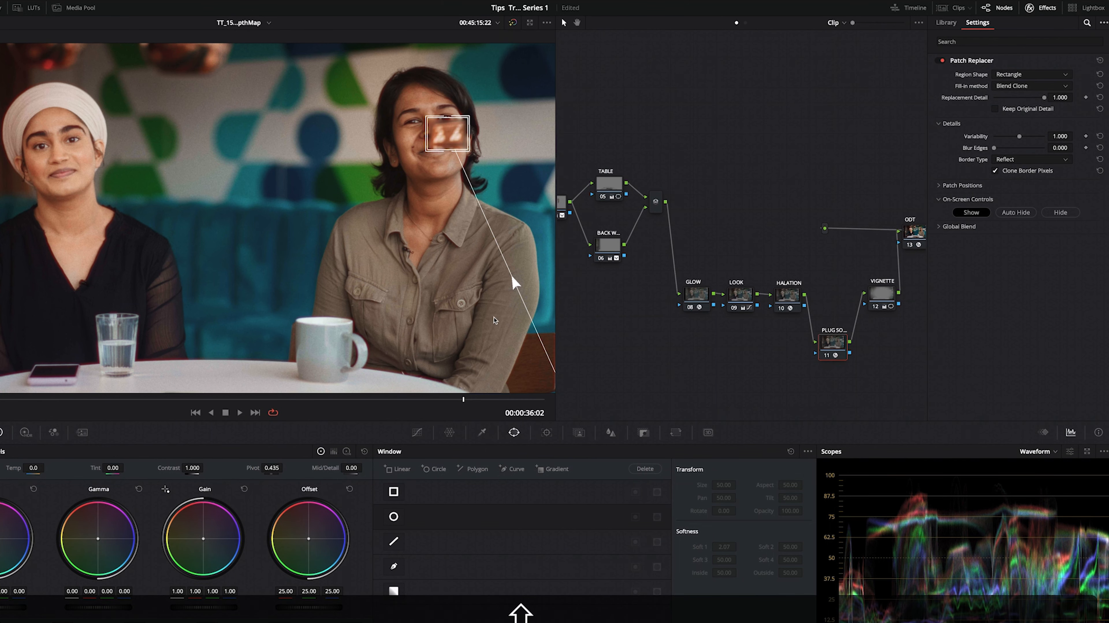
{"action": "key", "text": "shift+f"}
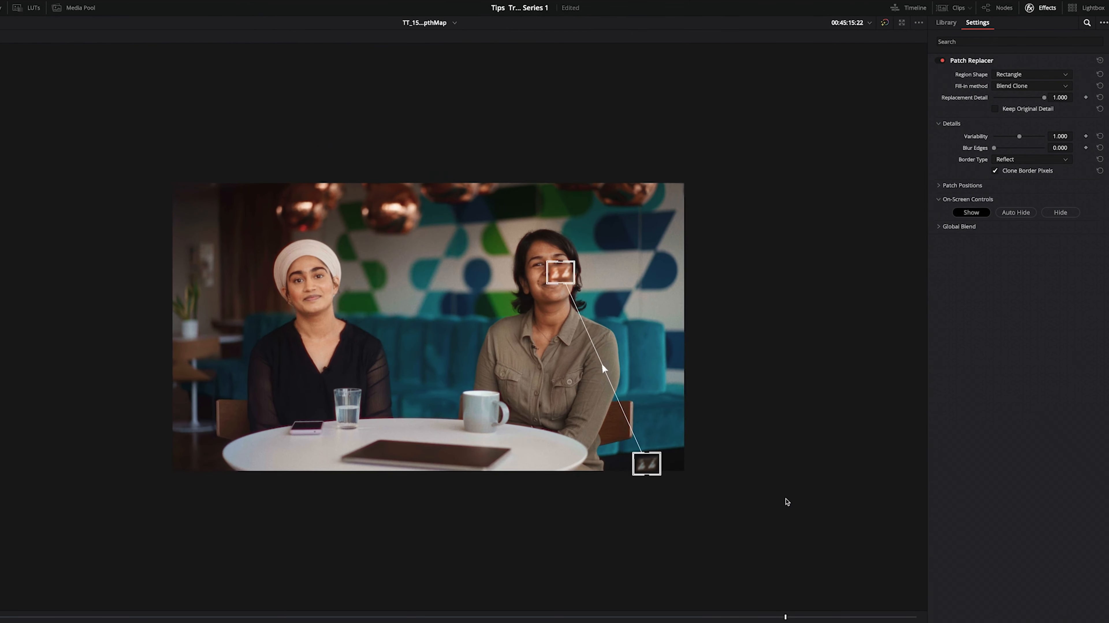
{"action": "scroll", "coordinate": [787, 502], "scroll_direction": "up", "scroll_amount": 3}
{"action": "left_click_drag", "start_coordinate": [698, 227], "coordinate": [802, 519]}
{"action": "left_click_drag", "start_coordinate": [867, 588], "coordinate": [736, 572]}
{"action": "left_click_drag", "start_coordinate": [800, 523], "coordinate": [868, 603]}
{"action": "left_click_drag", "start_coordinate": [743, 579], "coordinate": [933, 597]}
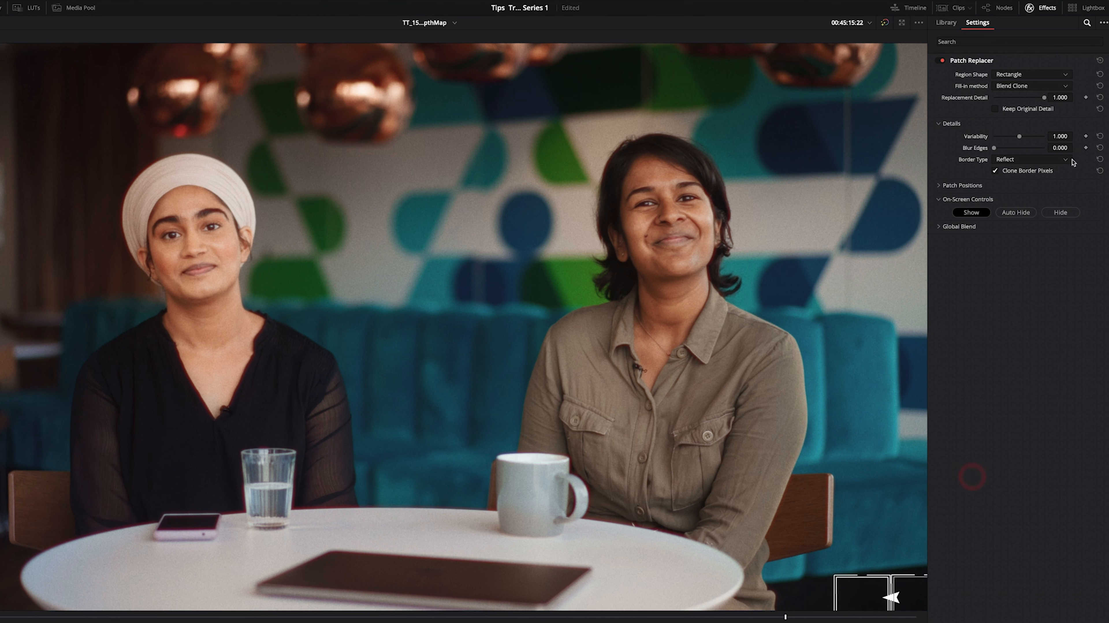
Hide the Patch Replacer's on-screen controls, inspect the patched frame and restore the normal viewer layout
{"action": "left_click", "coordinate": [1061, 213]}
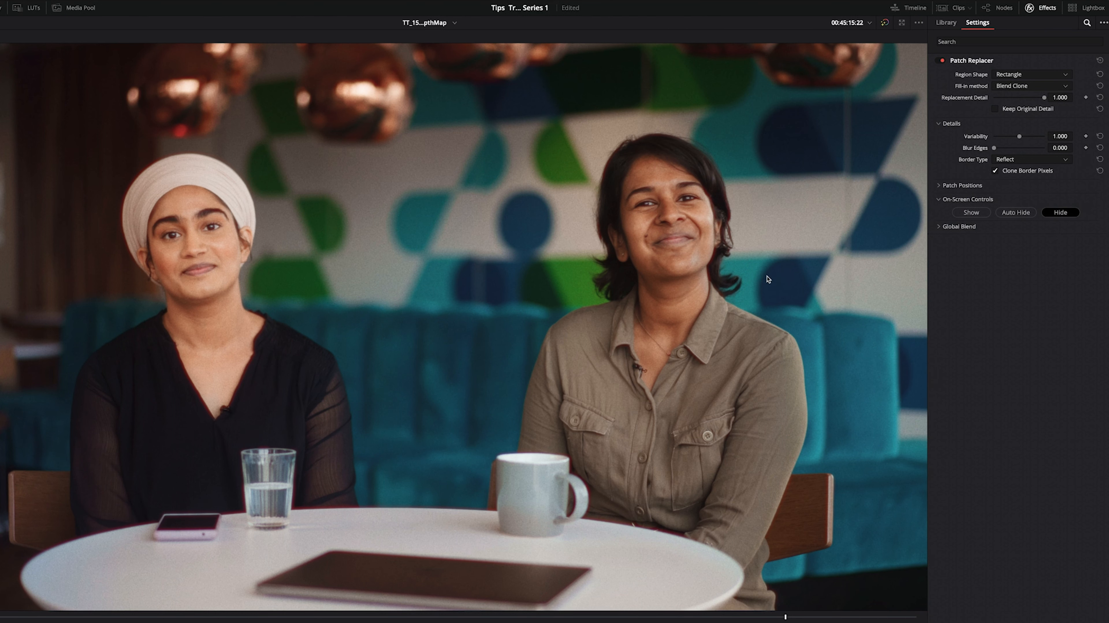
{"action": "key", "text": "z"}
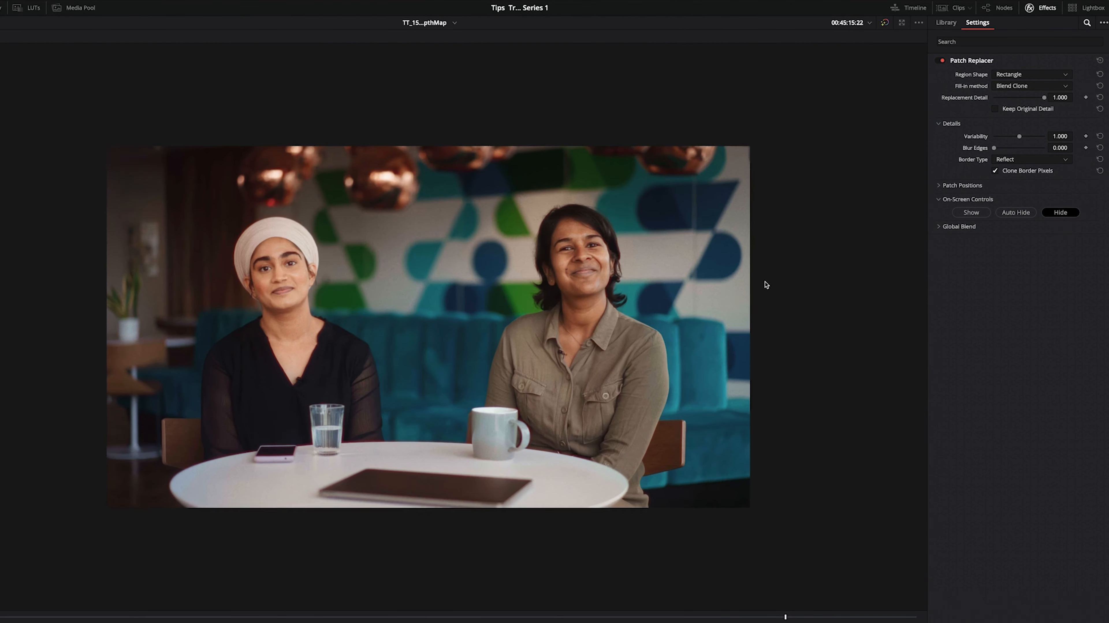
{"action": "key", "text": "z"}
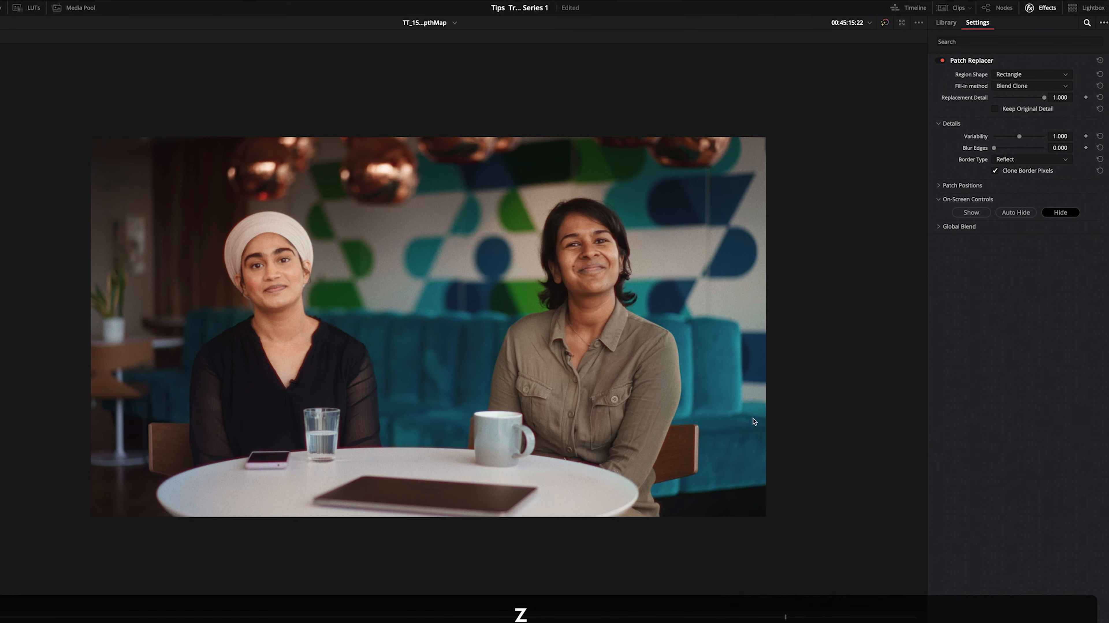
{"action": "key", "text": "shift+f"}
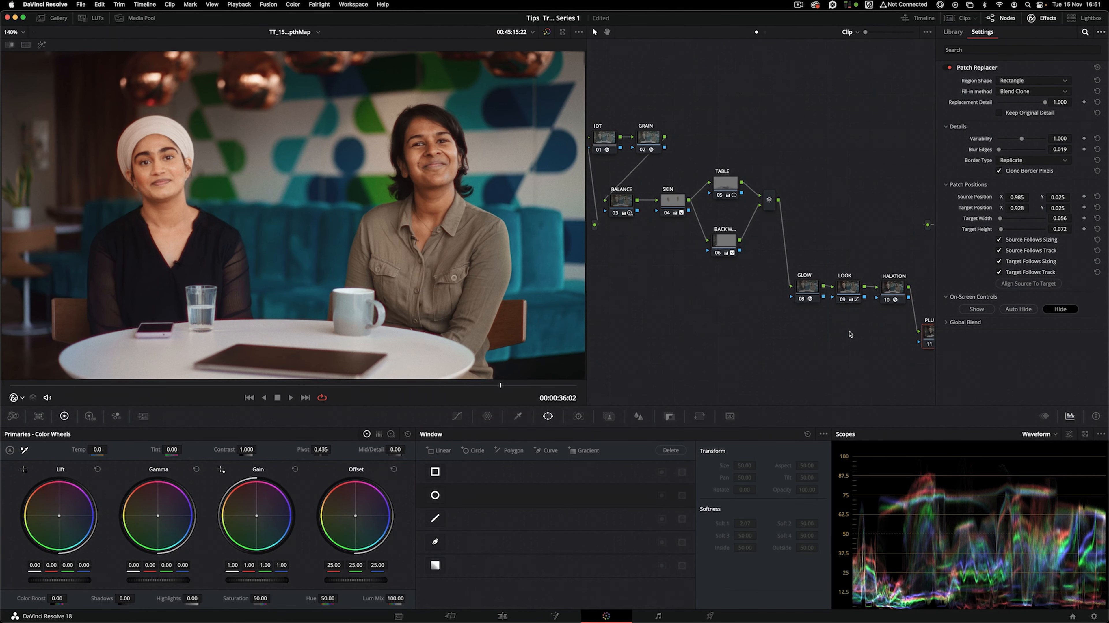
Play back the clip to examine the socket patch in motion, and close the effects settings to reveal the full node tree
{"action": "key", "text": "space"}
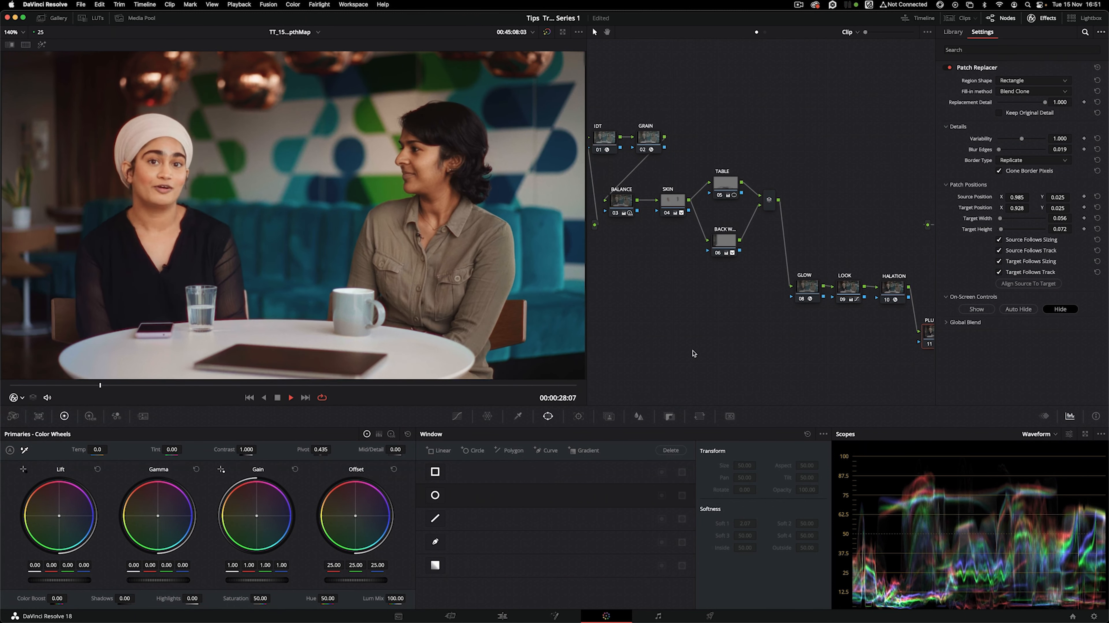
{"action": "left_click", "coordinate": [1034, 18]}
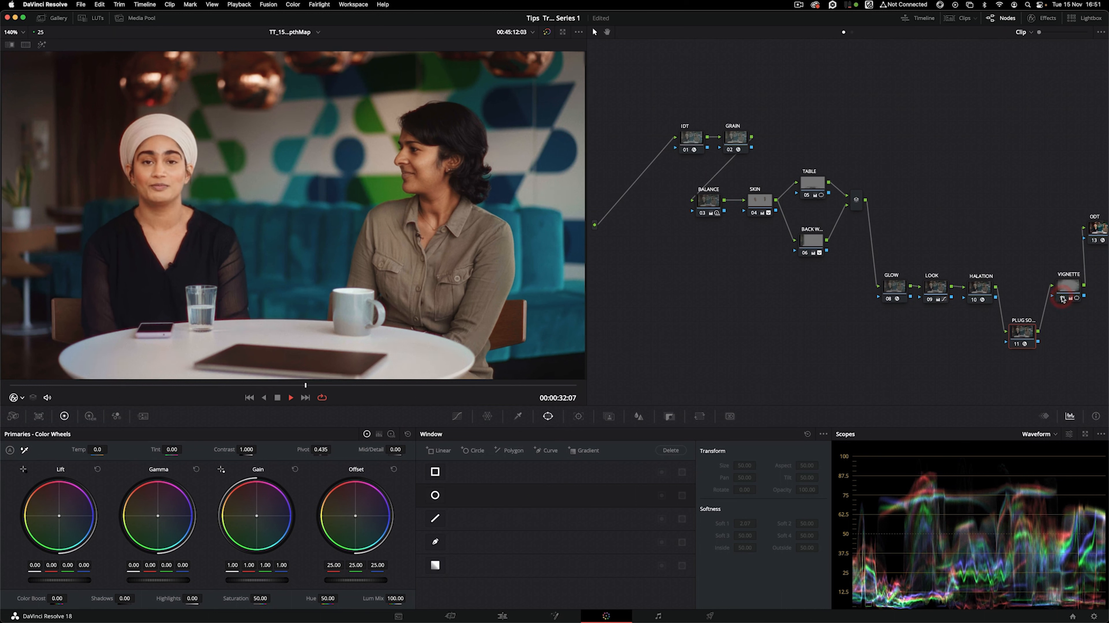
{"action": "key", "text": "space"}
{"action": "left_click_drag", "start_coordinate": [1068, 300], "coordinate": [1016, 300]}
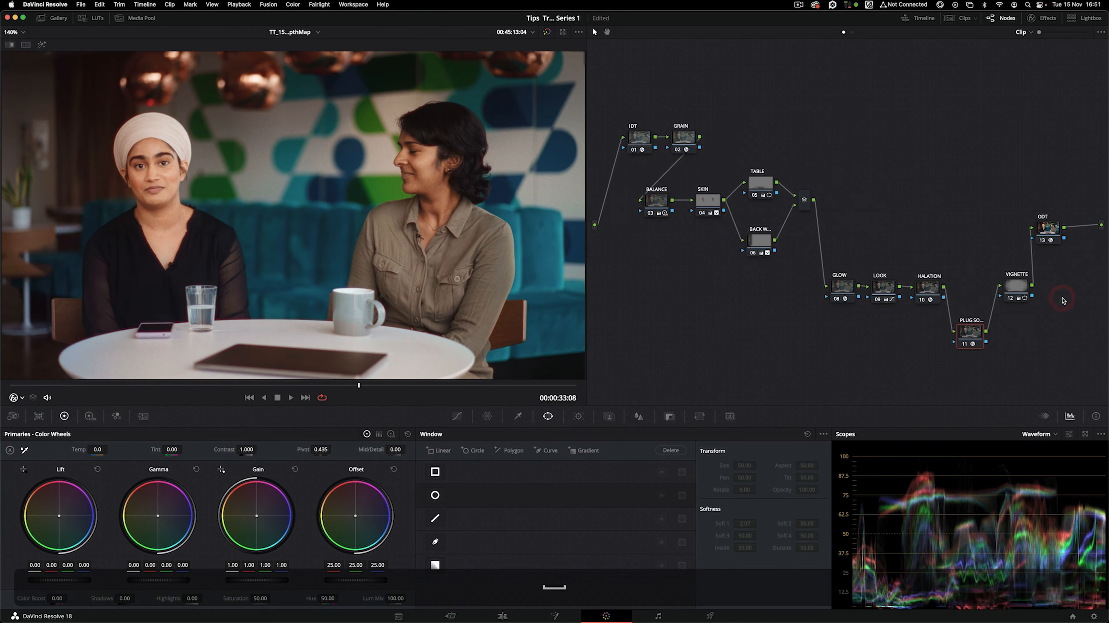
Compare the frame with the VIGNETTE node disabled and re-enabled, and line up the plug socket and ODT nodes
{"action": "left_click", "coordinate": [1010, 299]}
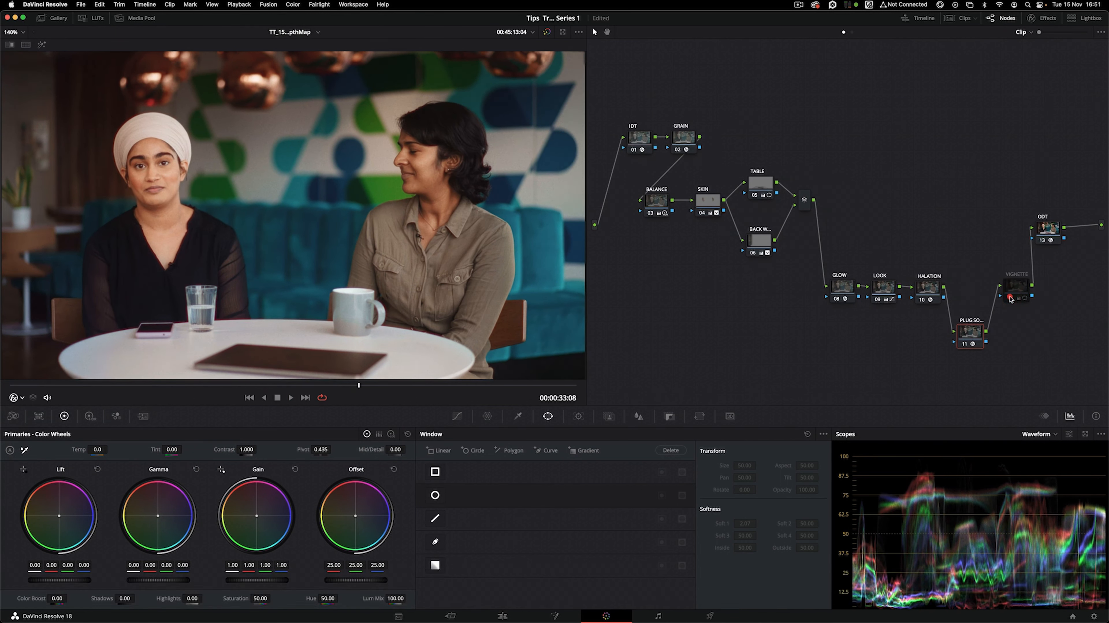
{"action": "left_click", "coordinate": [1010, 299]}
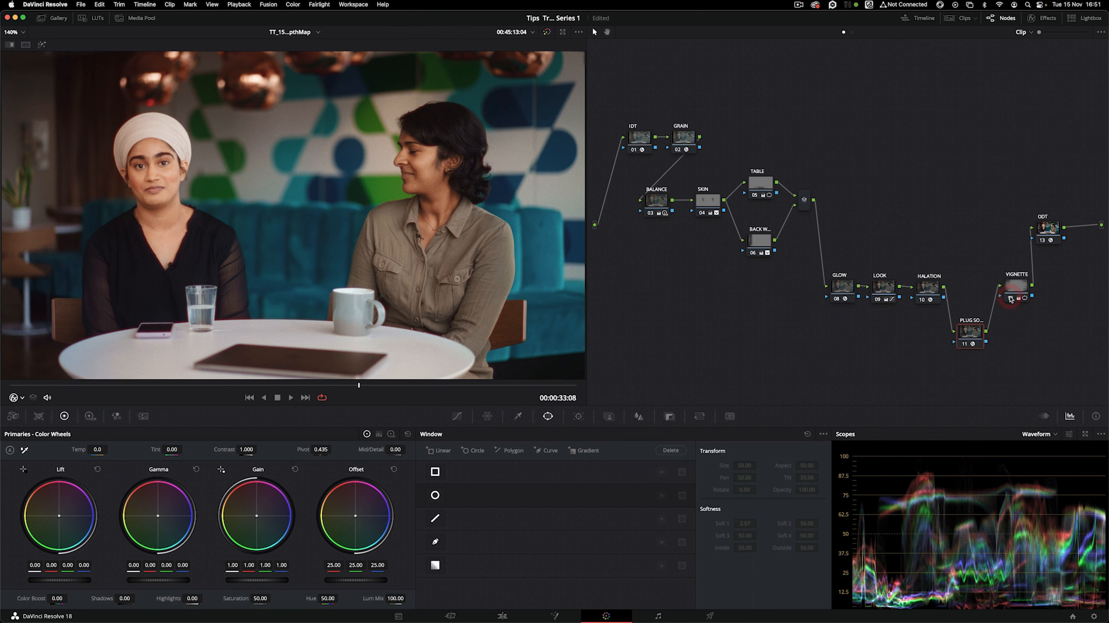
{"action": "left_click_drag", "start_coordinate": [973, 337], "coordinate": [974, 338]}
{"action": "left_click_drag", "start_coordinate": [1061, 243], "coordinate": [1062, 233]}
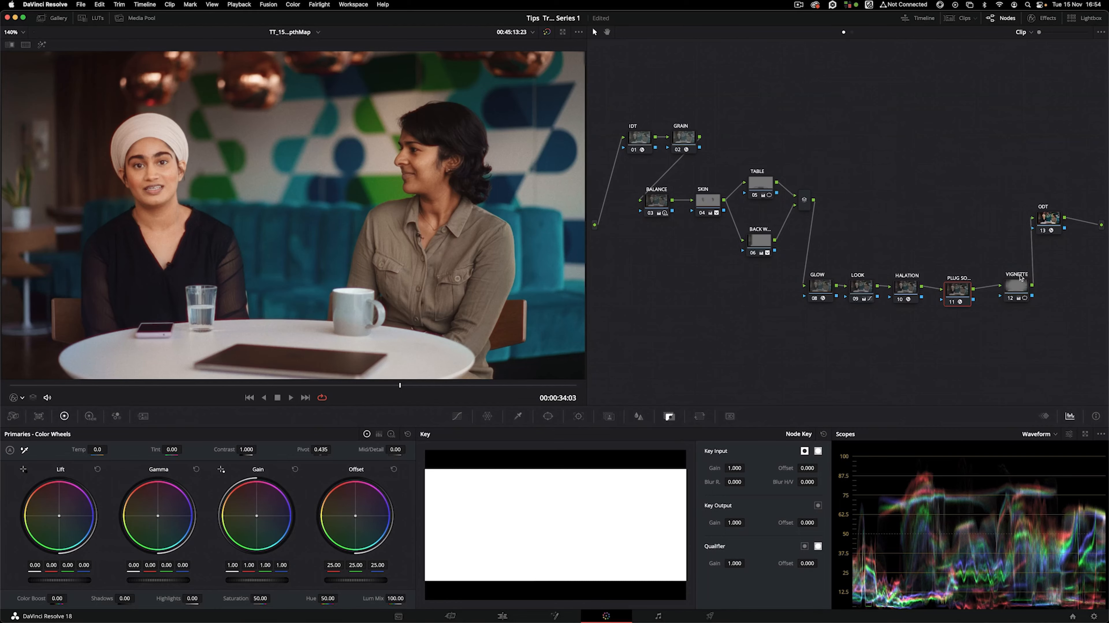
Select the ODT node and switch the scope display to CIE Chromaticity
{"action": "left_click", "coordinate": [638, 138]}
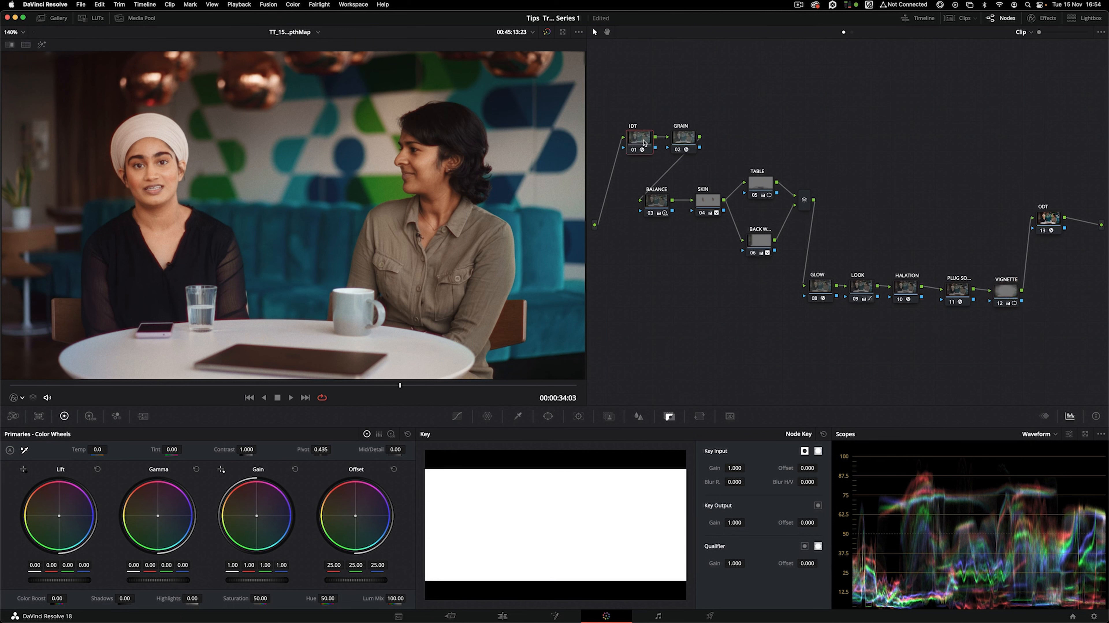
{"action": "left_click", "coordinate": [1052, 219]}
{"action": "left_click", "coordinate": [1057, 435]}
{"action": "left_click", "coordinate": [1049, 488]}
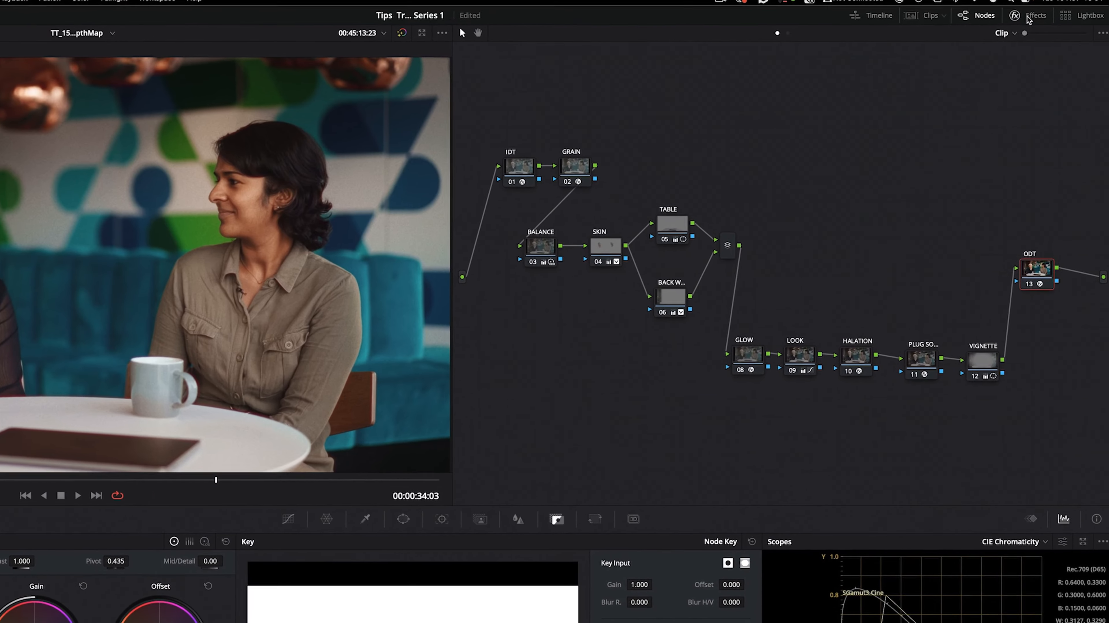
Examine the Color Space Transform settings on the ODT node and close the effects settings again
{"action": "left_click", "coordinate": [1028, 18]}
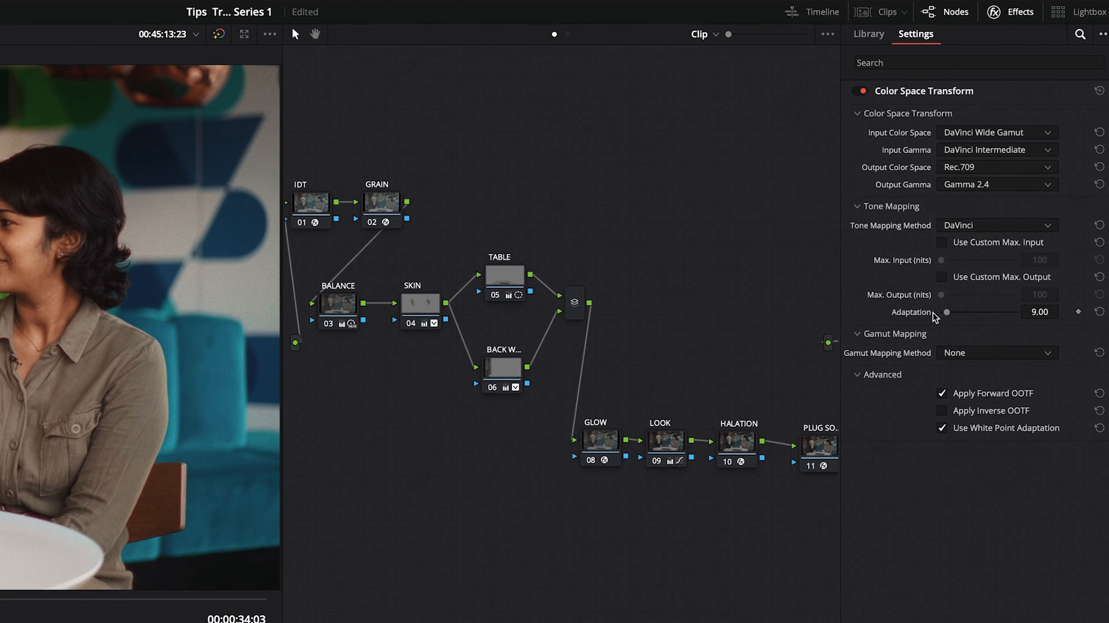
{"action": "left_click", "coordinate": [1010, 13]}
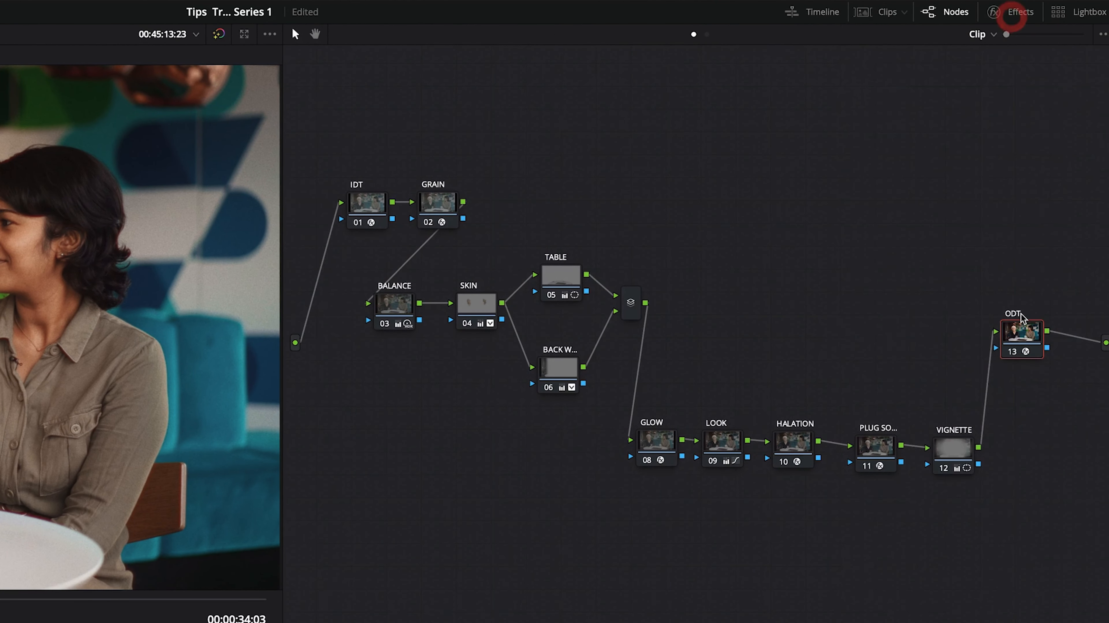
{"action": "left_click", "coordinate": [1010, 12]}
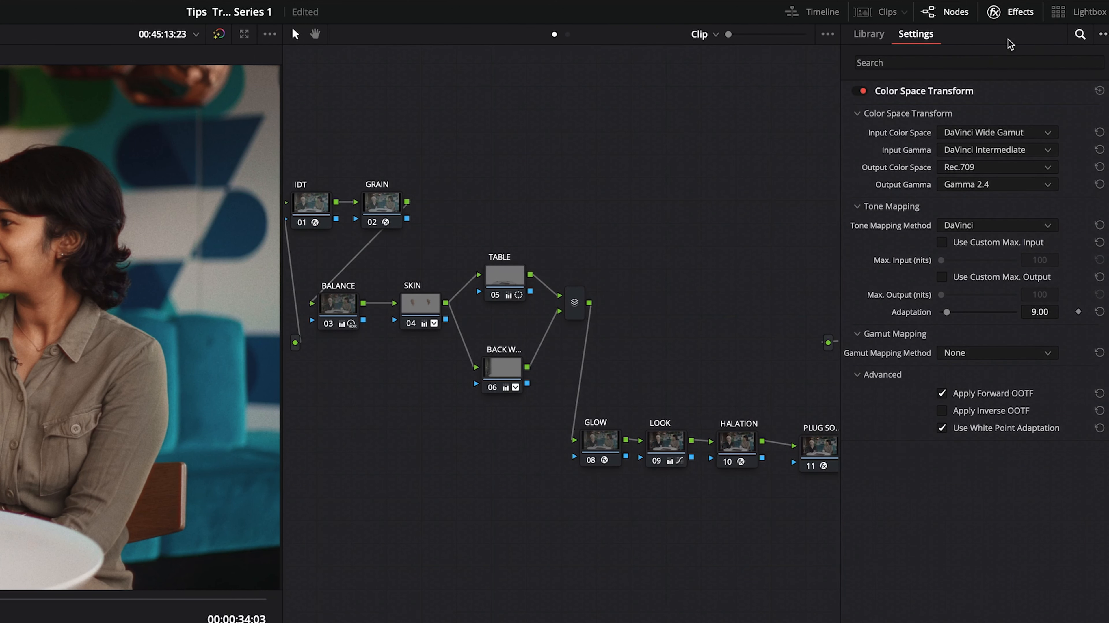
{"action": "left_click", "coordinate": [1010, 13]}
Tidy the node tree by moving ODT closer to the output and shifting the BALANCE and SKIN nodes slightly
{"action": "left_click_drag", "start_coordinate": [1026, 327], "coordinate": [1059, 341]}
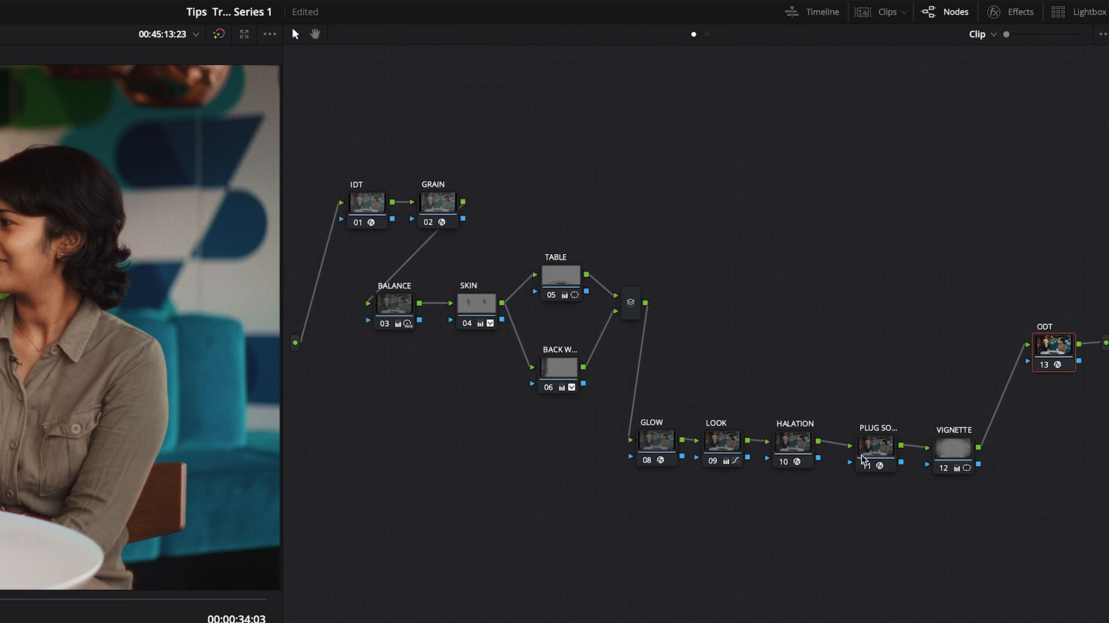
{"action": "left_click_drag", "start_coordinate": [390, 304], "coordinate": [378, 301]}
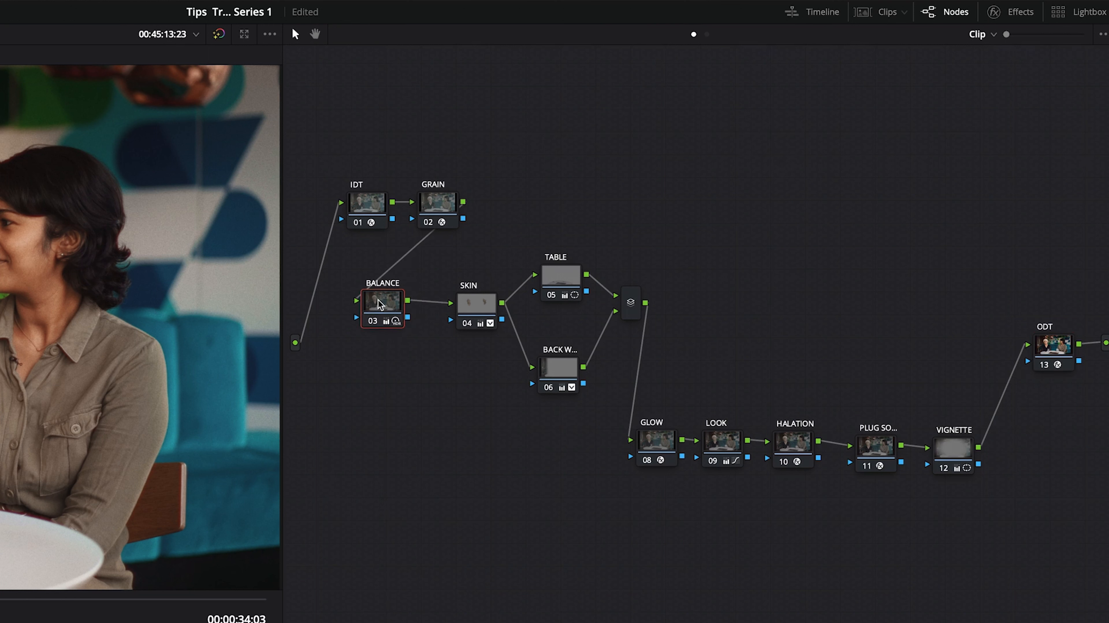
{"action": "left_click", "coordinate": [721, 449]}
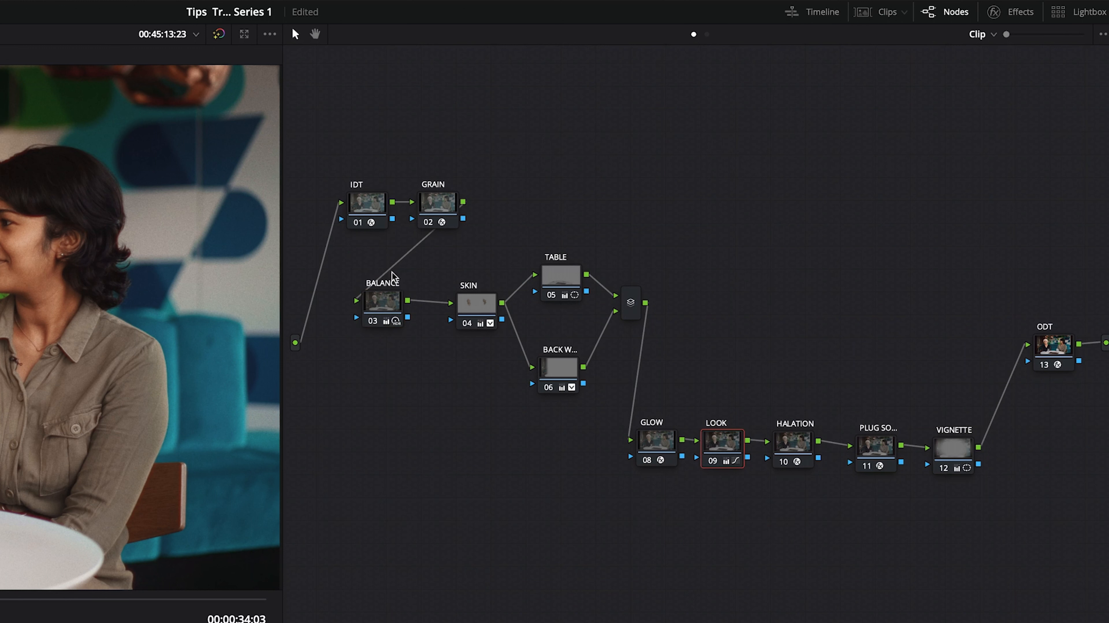
{"action": "left_click", "coordinate": [657, 438]}
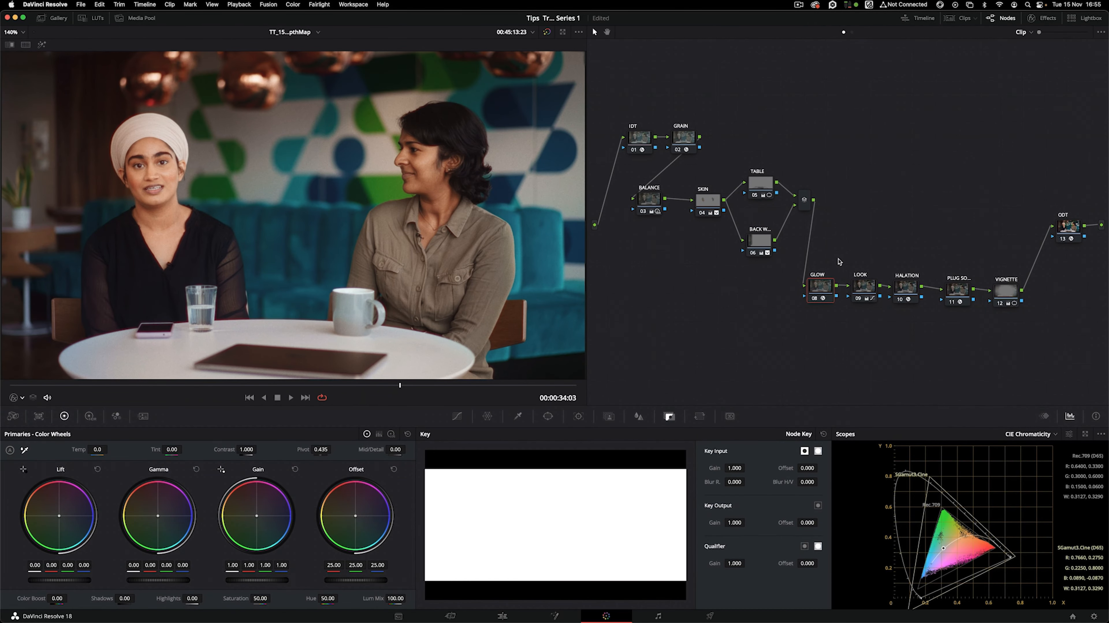
{"action": "left_click", "coordinate": [707, 201]}
{"action": "left_click_drag", "start_coordinate": [706, 202], "coordinate": [701, 199]}
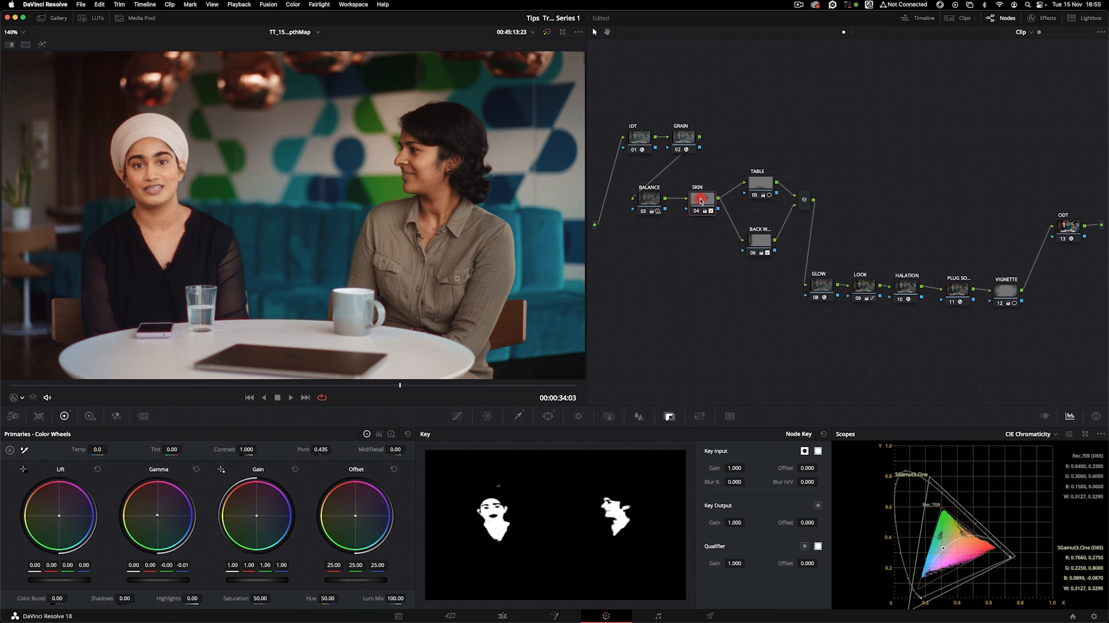
Disable and re-enable the SKIN, TABLE and back wall nodes one at a time to compare their local corrections
{"action": "left_click", "coordinate": [698, 211]}
{"action": "left_click", "coordinate": [698, 211]}
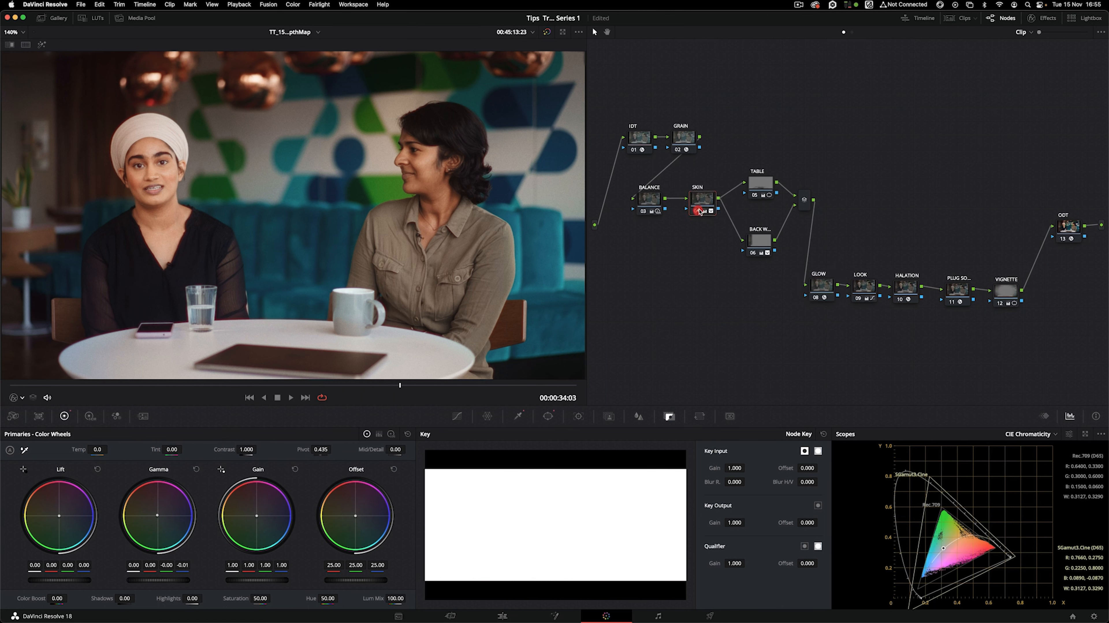
{"action": "left_click", "coordinate": [759, 185]}
{"action": "left_click", "coordinate": [752, 196]}
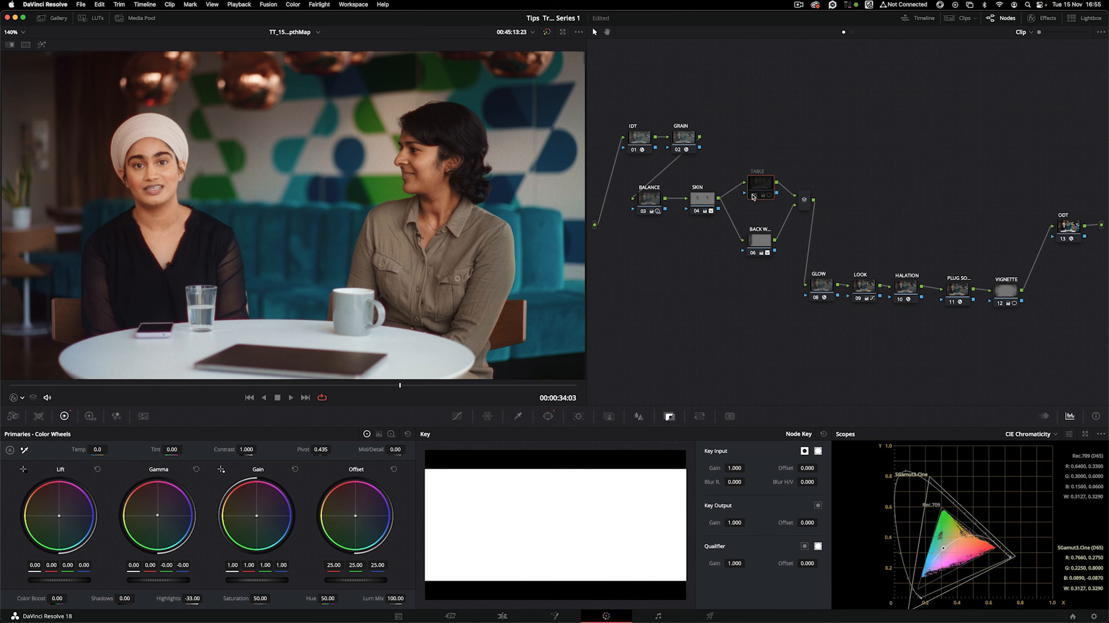
{"action": "left_click", "coordinate": [752, 196]}
{"action": "left_click", "coordinate": [756, 242]}
{"action": "left_click", "coordinate": [751, 253]}
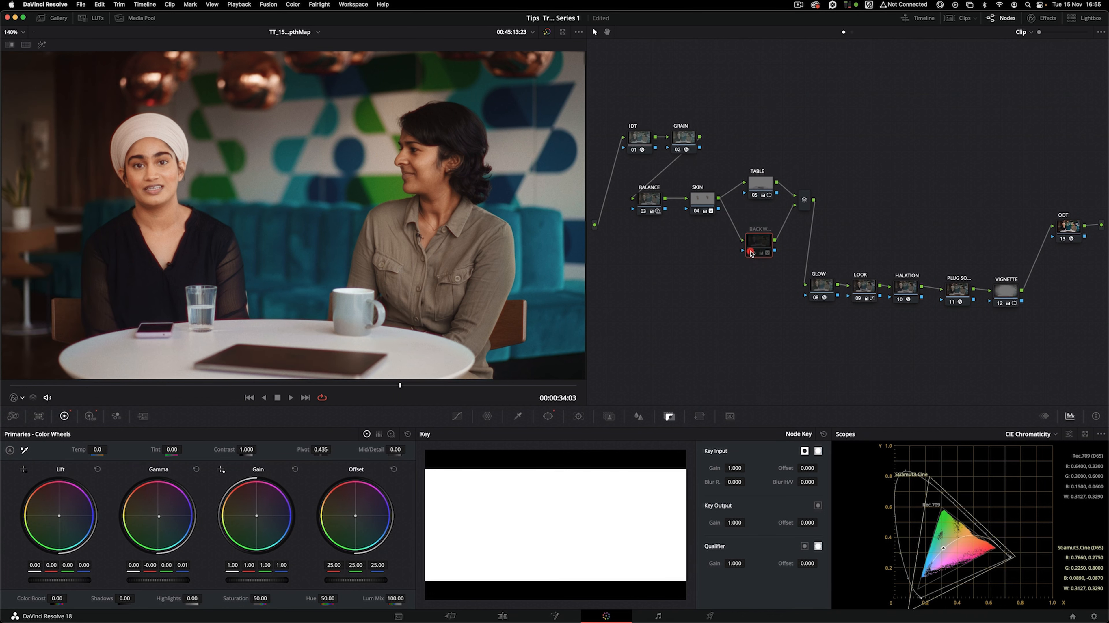
{"action": "left_click", "coordinate": [751, 253]}
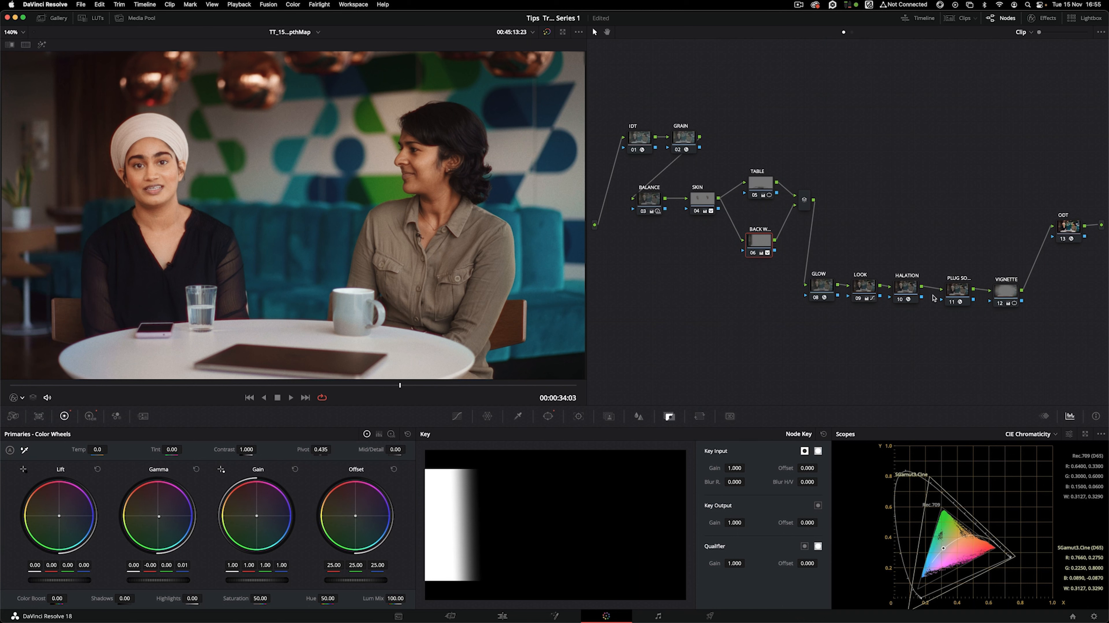
Disable and re-enable the GRAIN and HALATION nodes in turn to check what each contributes to the image
{"action": "left_click", "coordinate": [687, 144]}
{"action": "left_click", "coordinate": [678, 149]}
{"action": "left_click", "coordinate": [678, 150]}
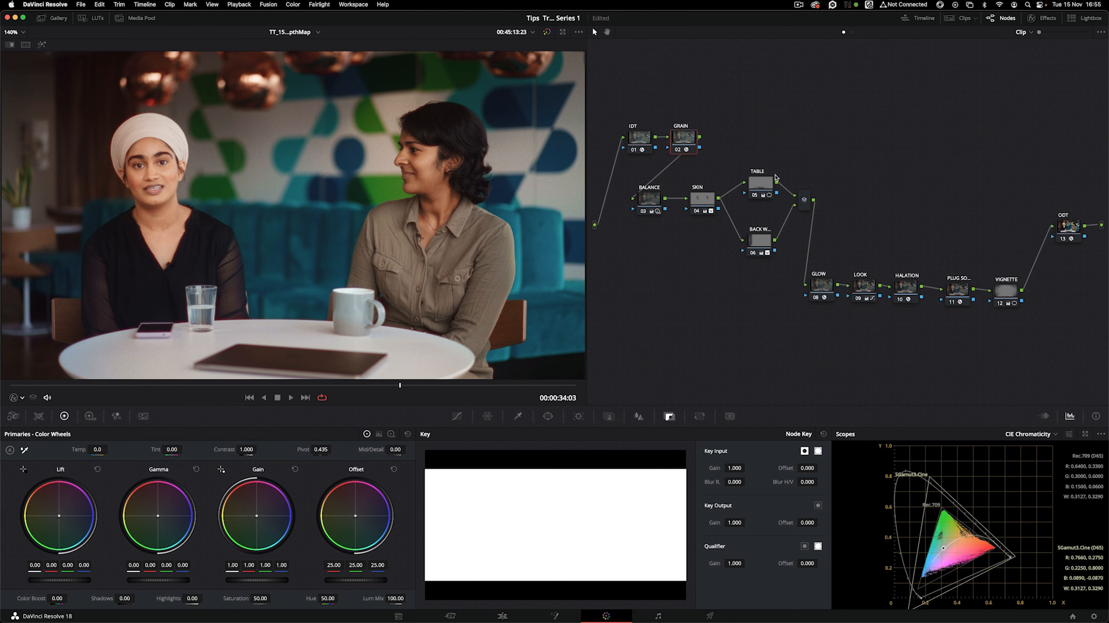
{"action": "left_click", "coordinate": [904, 284]}
{"action": "left_click", "coordinate": [901, 299]}
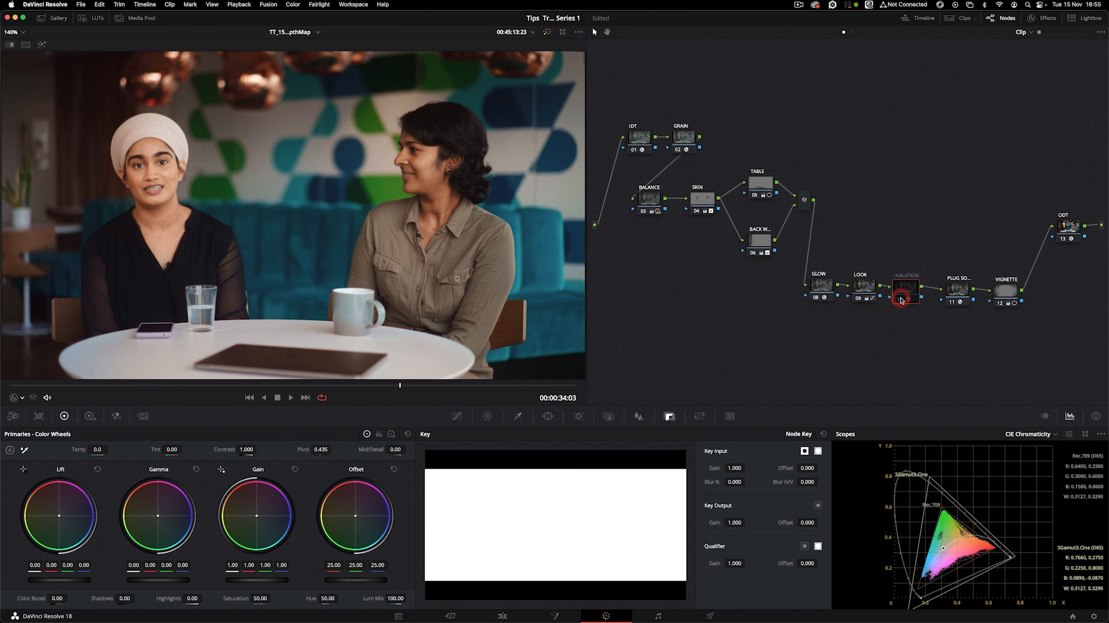
{"action": "left_click", "coordinate": [900, 300]}
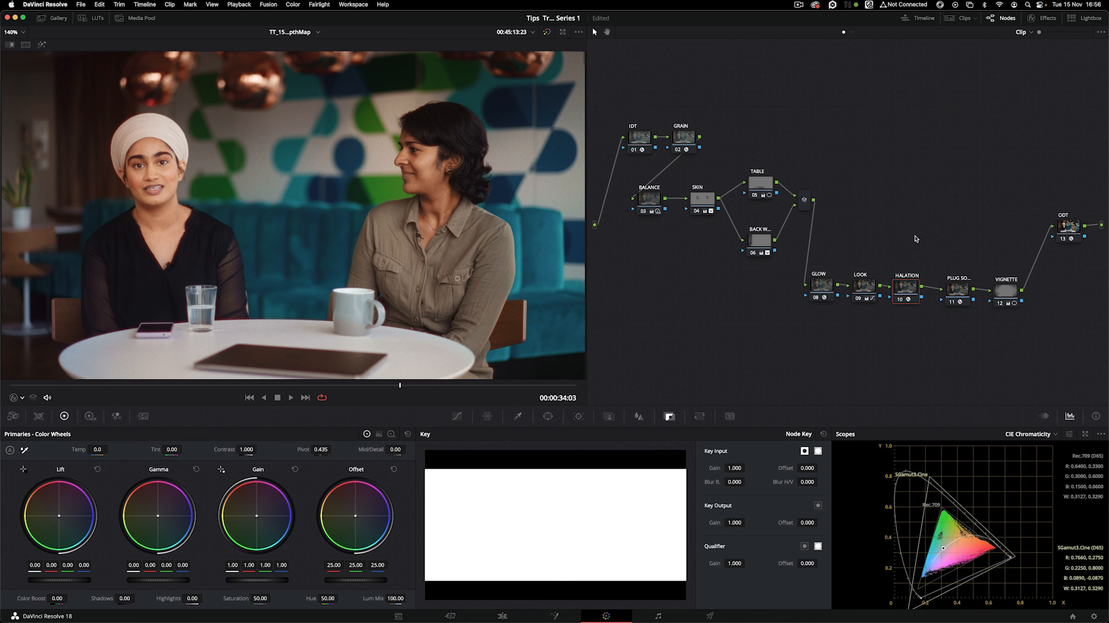
Toggle the VIGNETTE node and the plug socket removal node off and on to compare the frame with and without each
{"action": "left_click", "coordinate": [1006, 289]}
{"action": "left_click", "coordinate": [1000, 302]}
{"action": "left_click", "coordinate": [1000, 302]}
{"action": "left_click", "coordinate": [1000, 302]}
{"action": "left_click", "coordinate": [1000, 302]}
{"action": "left_click", "coordinate": [953, 293]}
{"action": "left_click", "coordinate": [951, 301]}
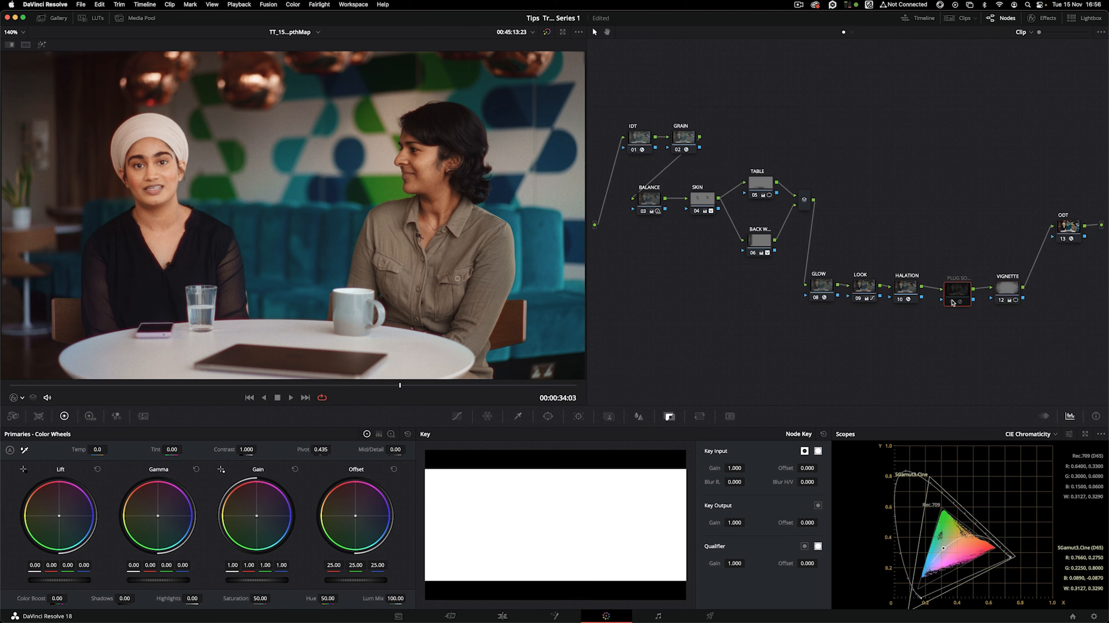
{"action": "left_click", "coordinate": [951, 302]}
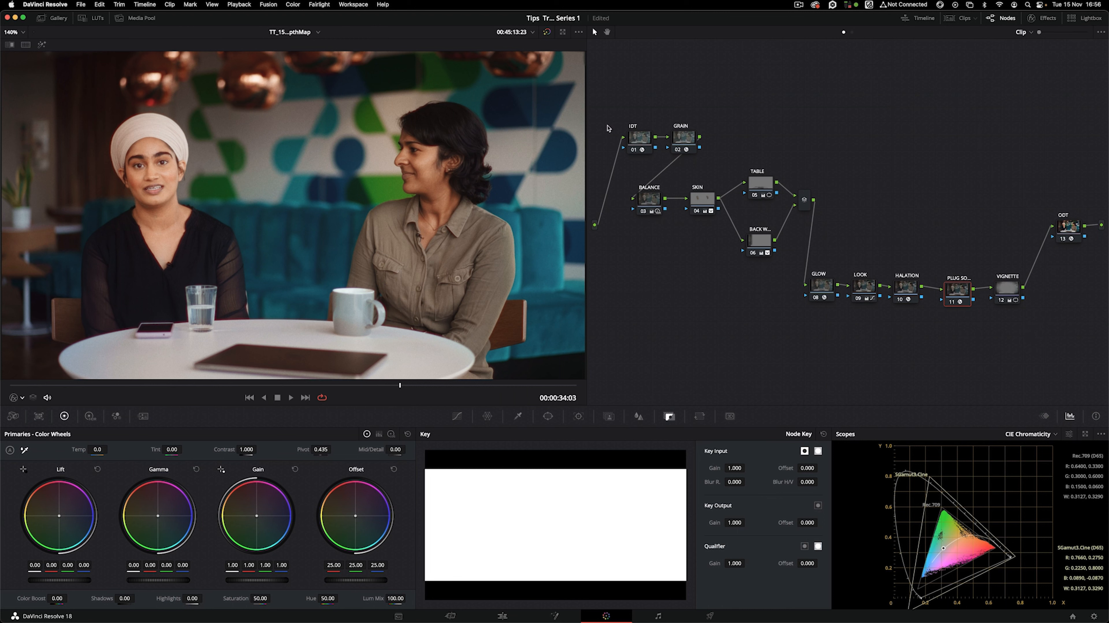
Review the individual nodes from HALATION back to GRAIN, and move the IDT node away from GRAIN toward the clip source
{"action": "left_click", "coordinate": [906, 290]}
{"action": "left_click", "coordinate": [824, 288]}
{"action": "left_click", "coordinate": [762, 182]}
{"action": "left_click", "coordinate": [704, 199]}
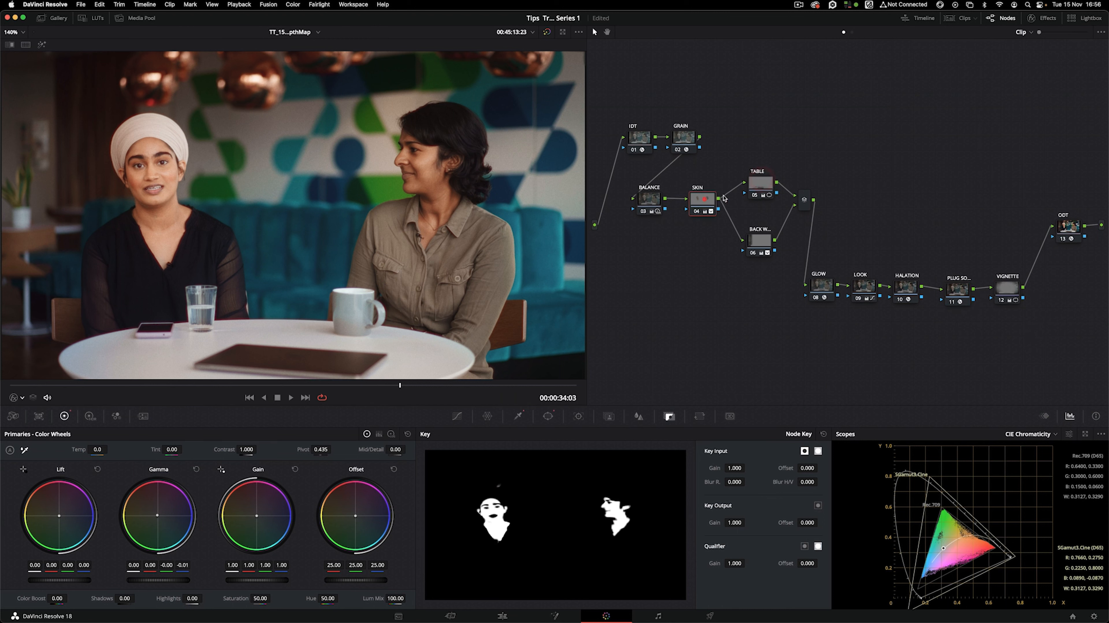
{"action": "left_click", "coordinate": [649, 199]}
{"action": "left_click", "coordinate": [639, 137]}
{"action": "left_click", "coordinate": [684, 137]}
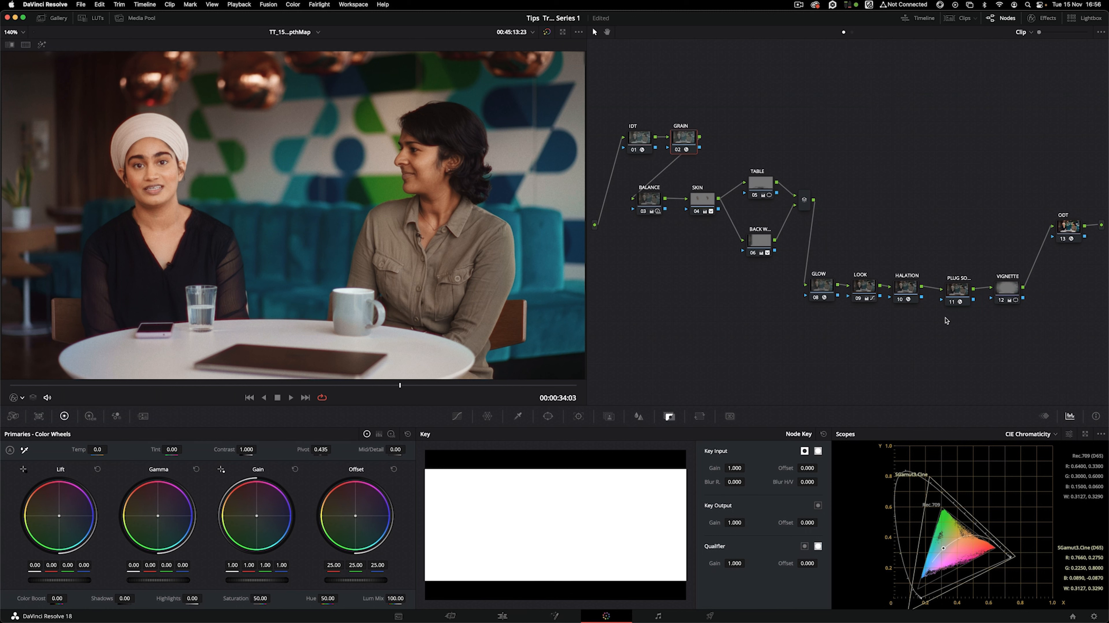
{"action": "left_click_drag", "start_coordinate": [634, 135], "coordinate": [618, 112]}
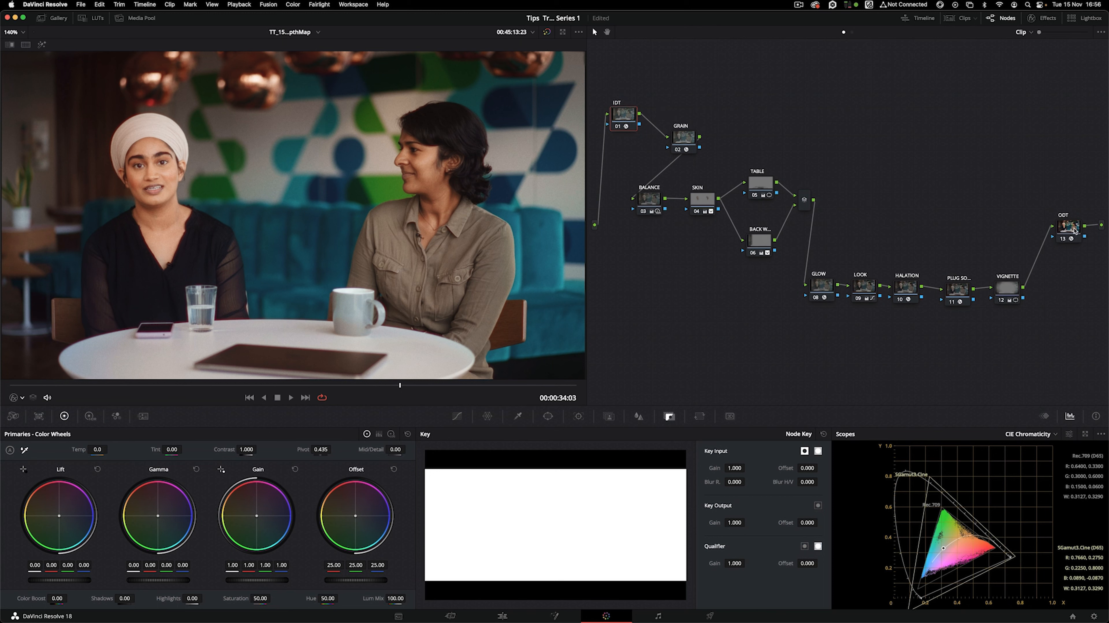